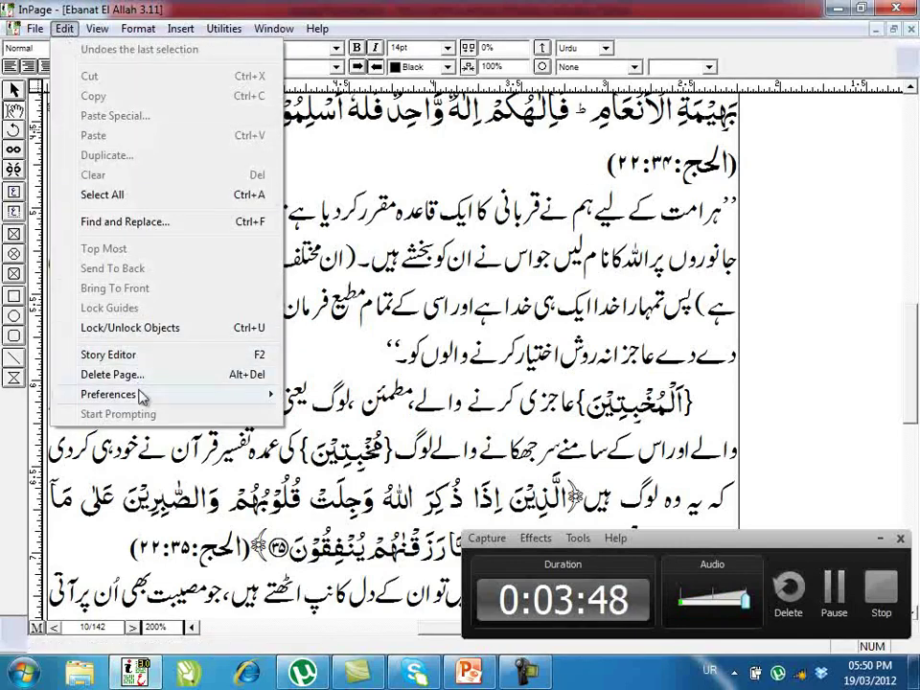
Step: Modify the Mane Hading style sheet's paragraph preferences so its paragraphs are added to the table of contents
mouse_move(137, 28)
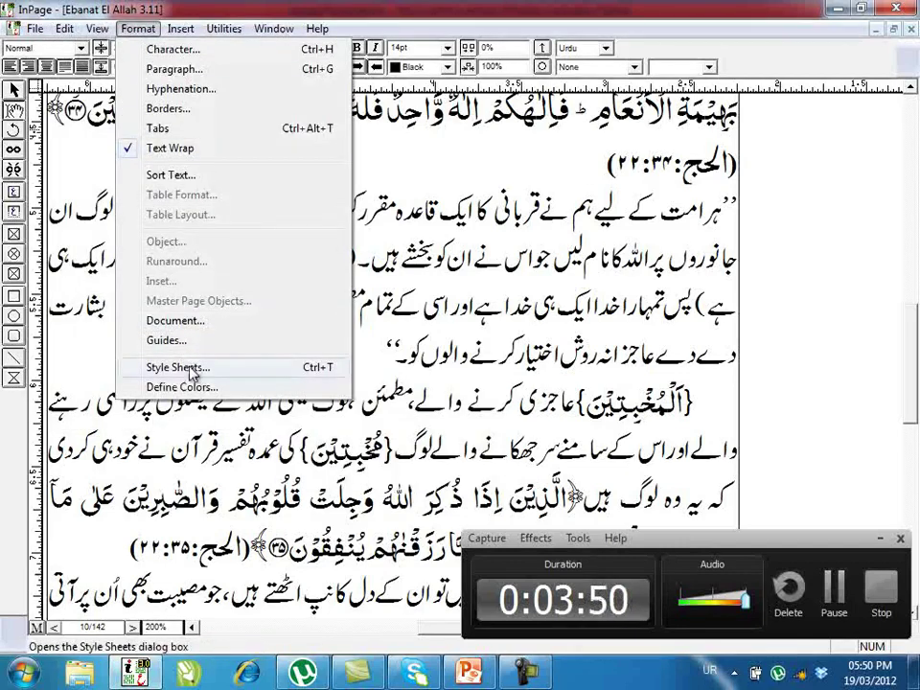
left_click(225, 371)
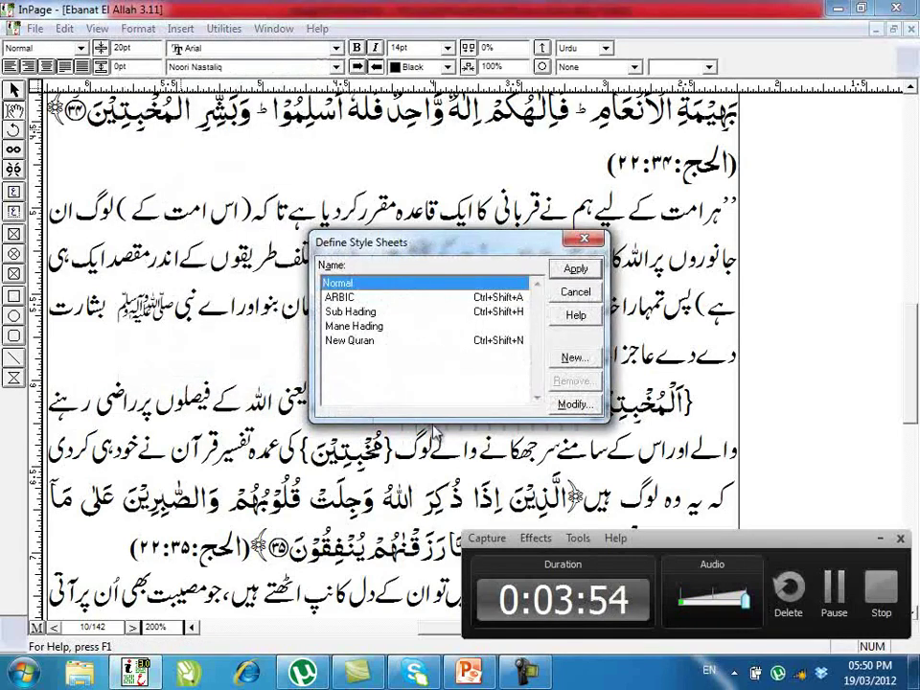
left_click(383, 326)
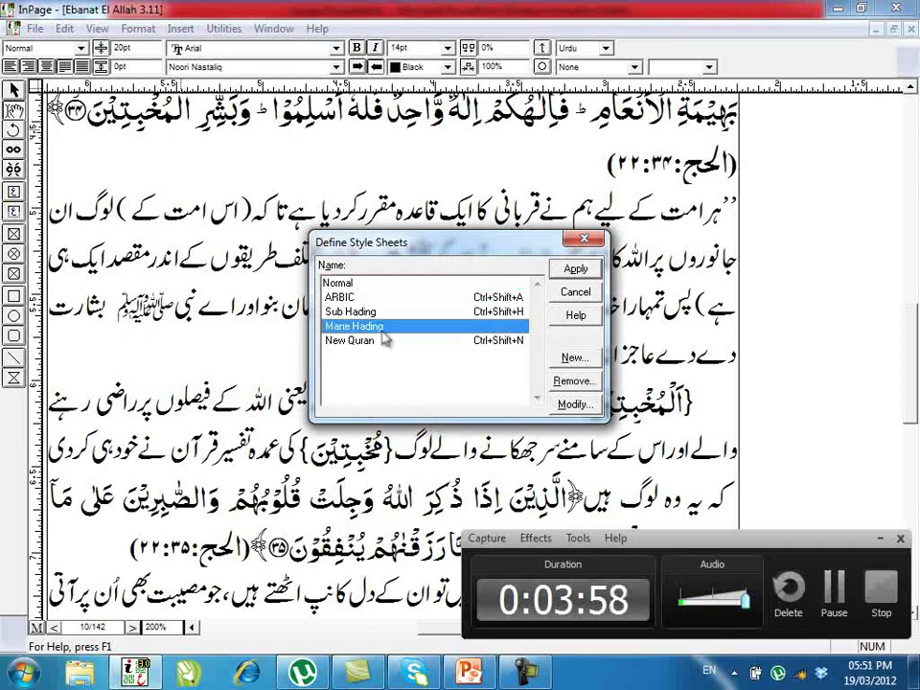
left_click(586, 410)
left_click_drag(341, 174, 202, 177)
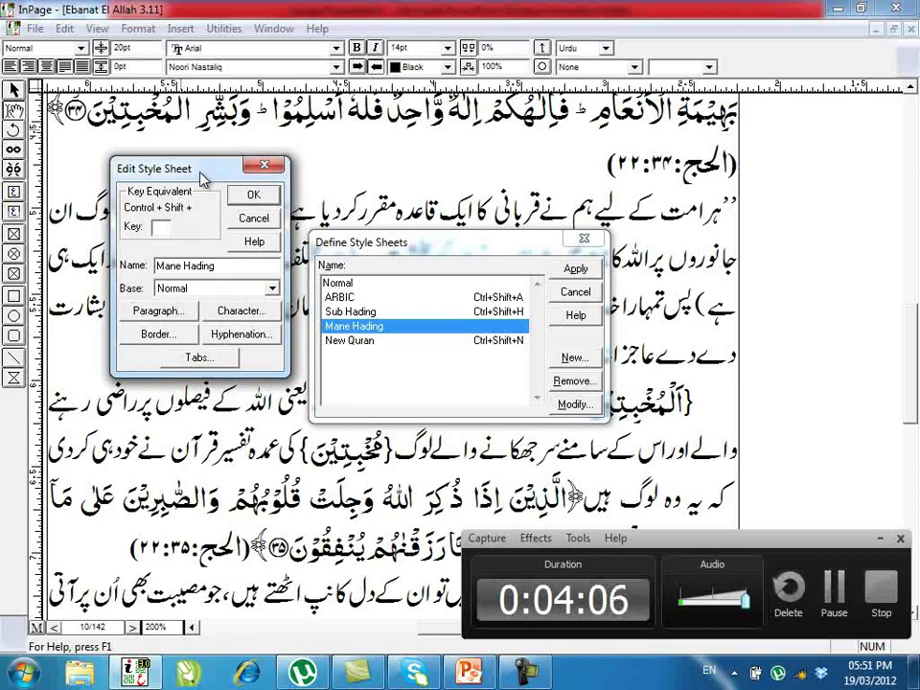
left_click(174, 316)
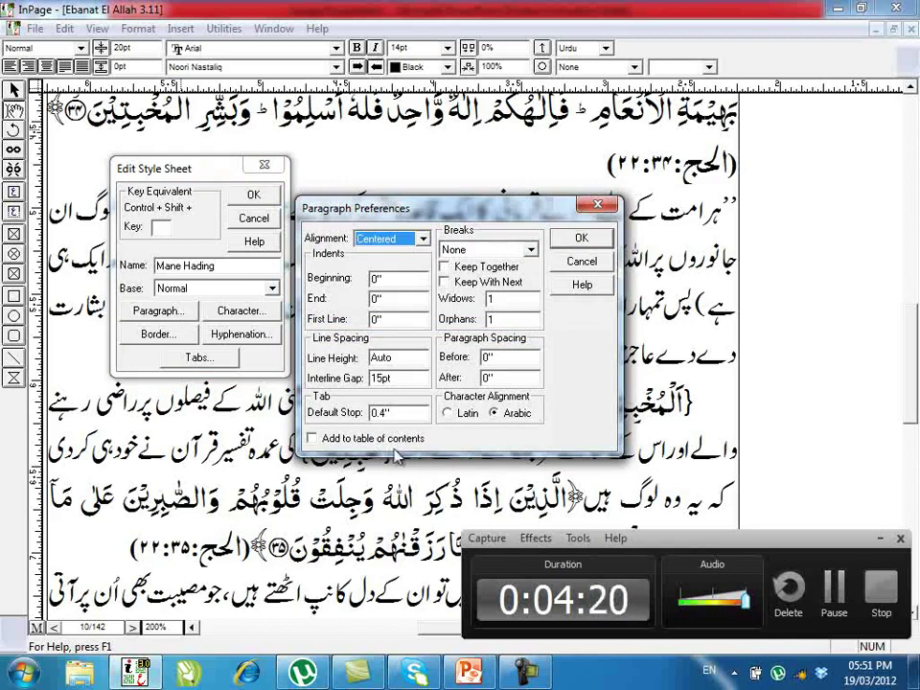
left_click(313, 439)
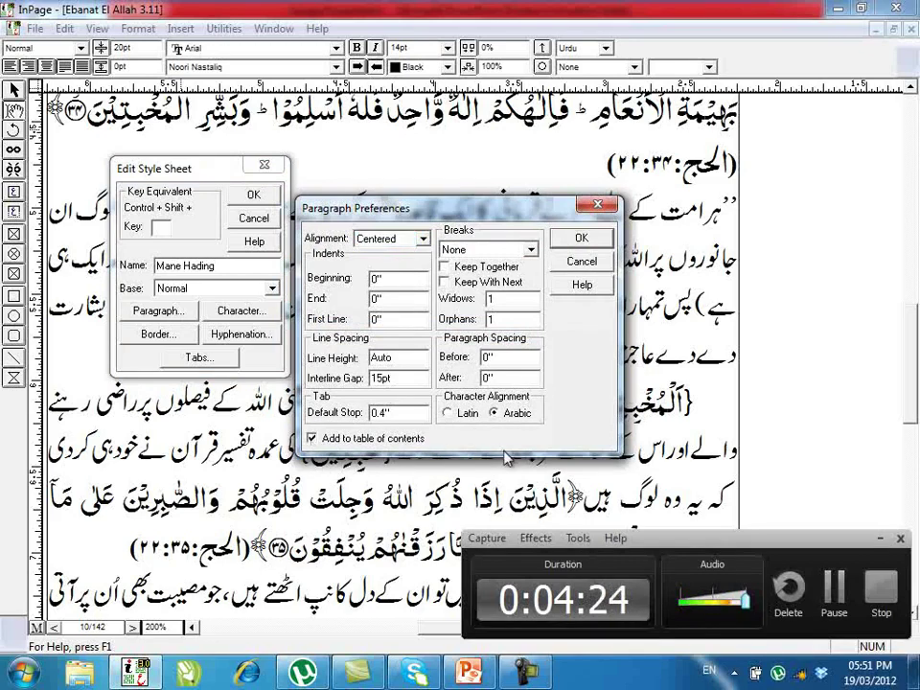
left_click(581, 238)
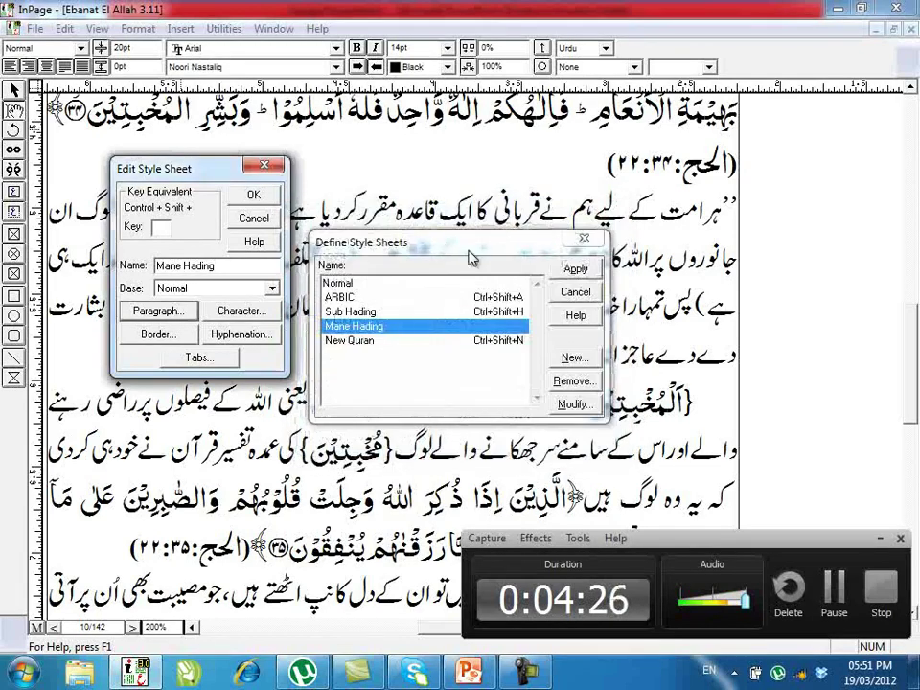
left_click(255, 195)
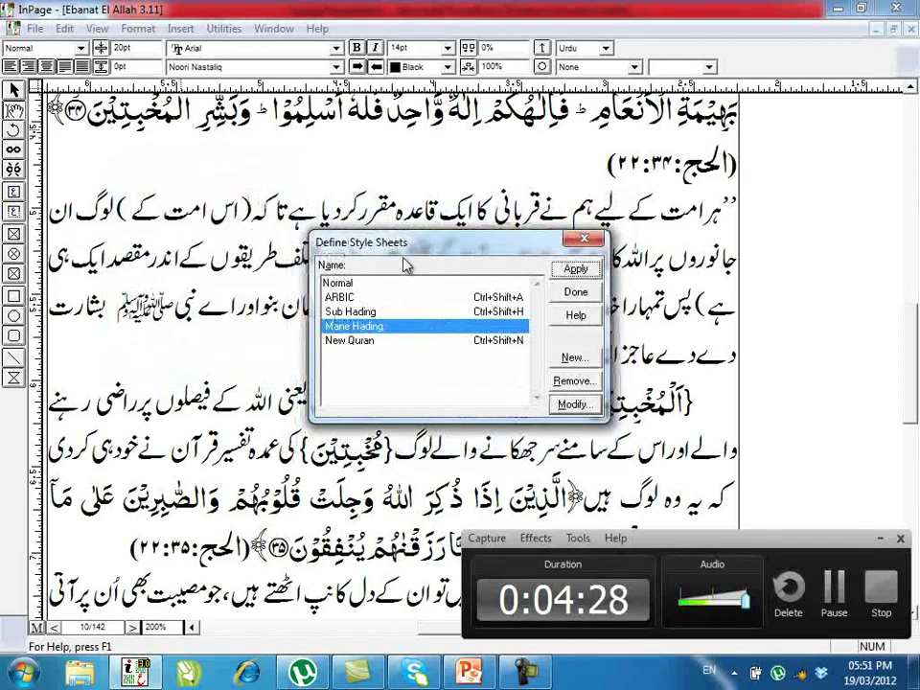
Step: Try applying the Mane Hading style to the current body paragraph, and undo that change
left_click(576, 271)
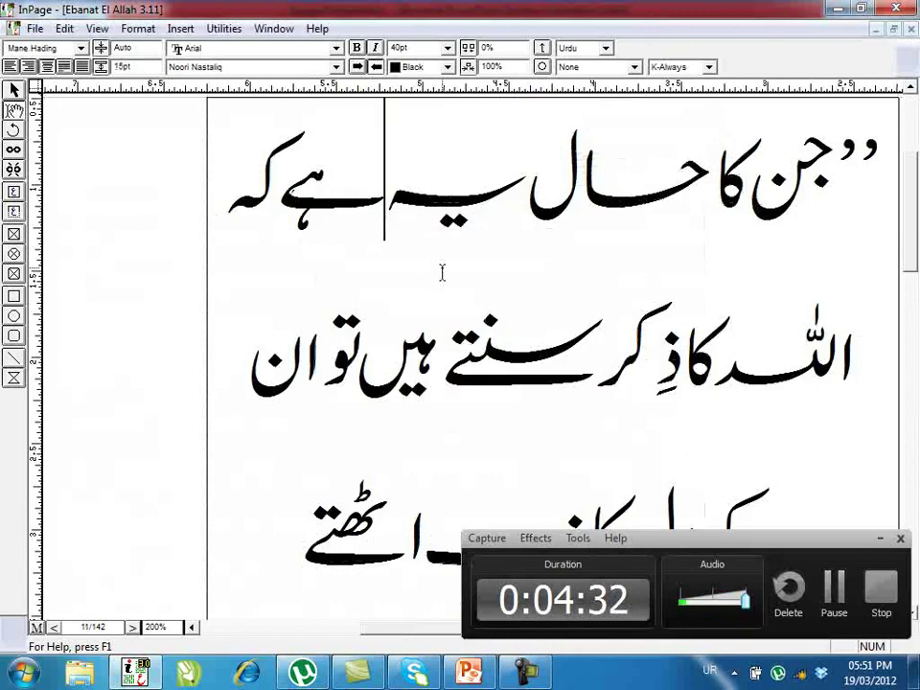
key("ctrl+z")
scroll(463, 272, "up", 3)
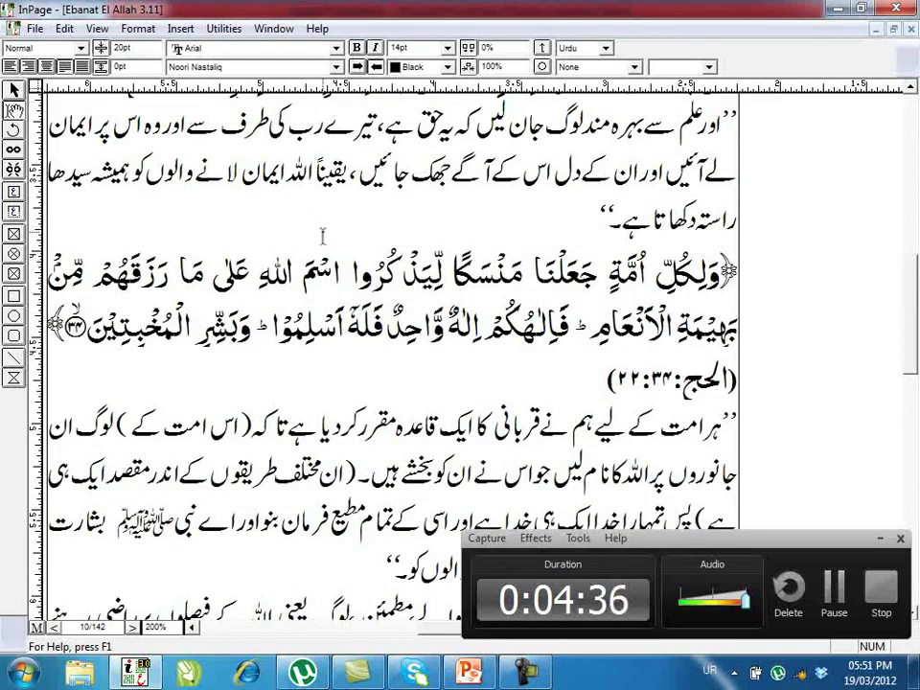
scroll(326, 240, "down", 3)
Step: Modify the Sub Hading style sheet's paragraph preferences to add it to the table of contents, and close the style sheets
key("F11")
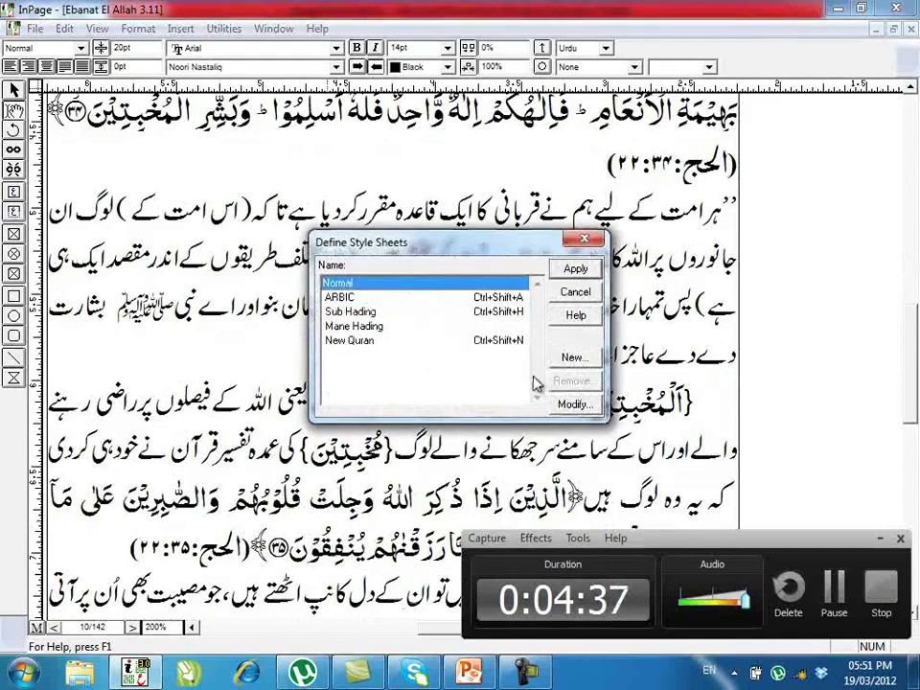
left_click(388, 313)
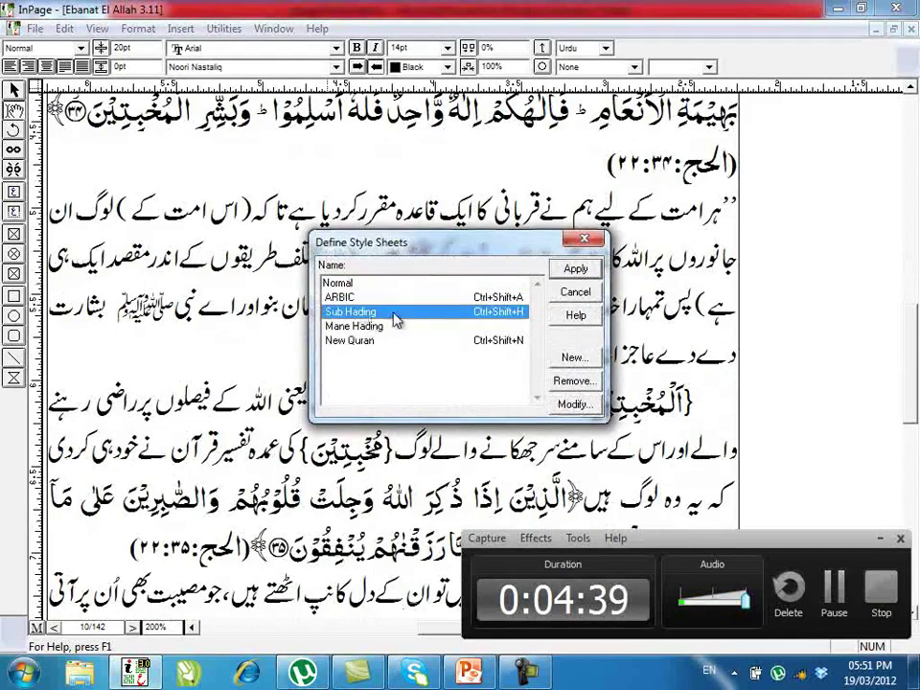
left_click(585, 407)
left_click(434, 372)
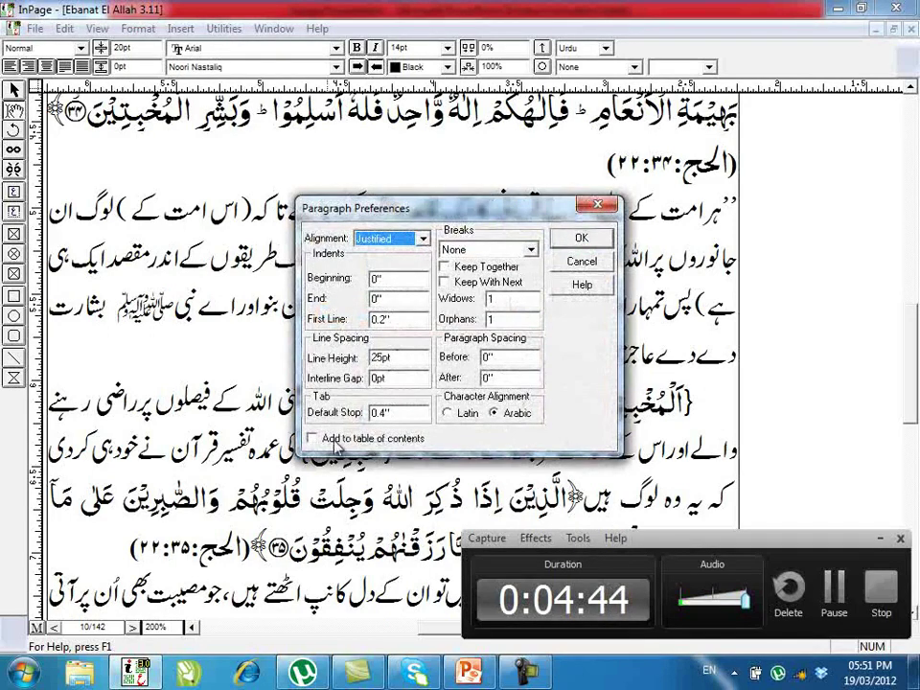
left_click(333, 441)
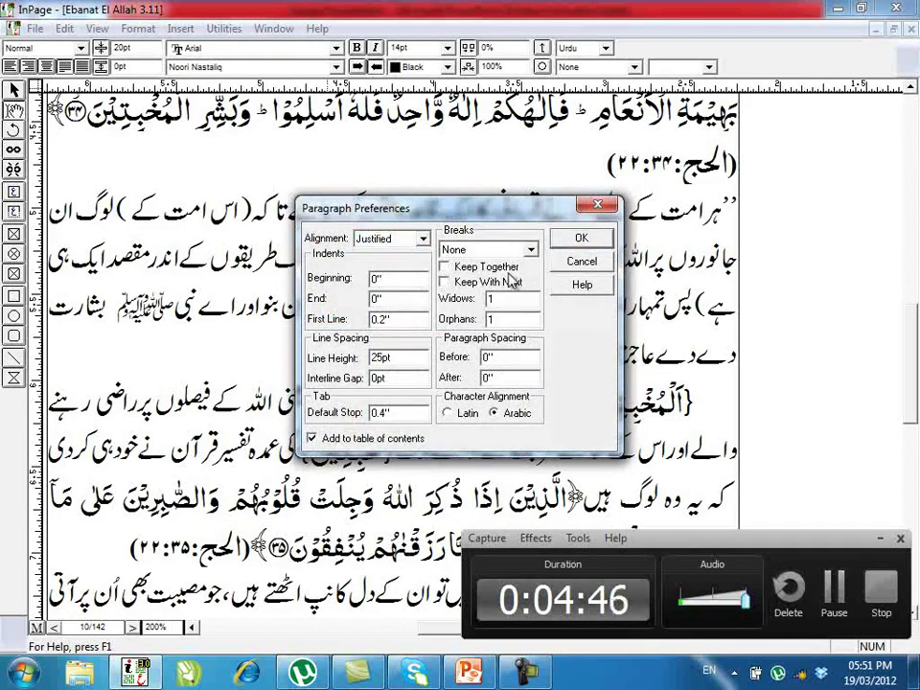
left_click(579, 239)
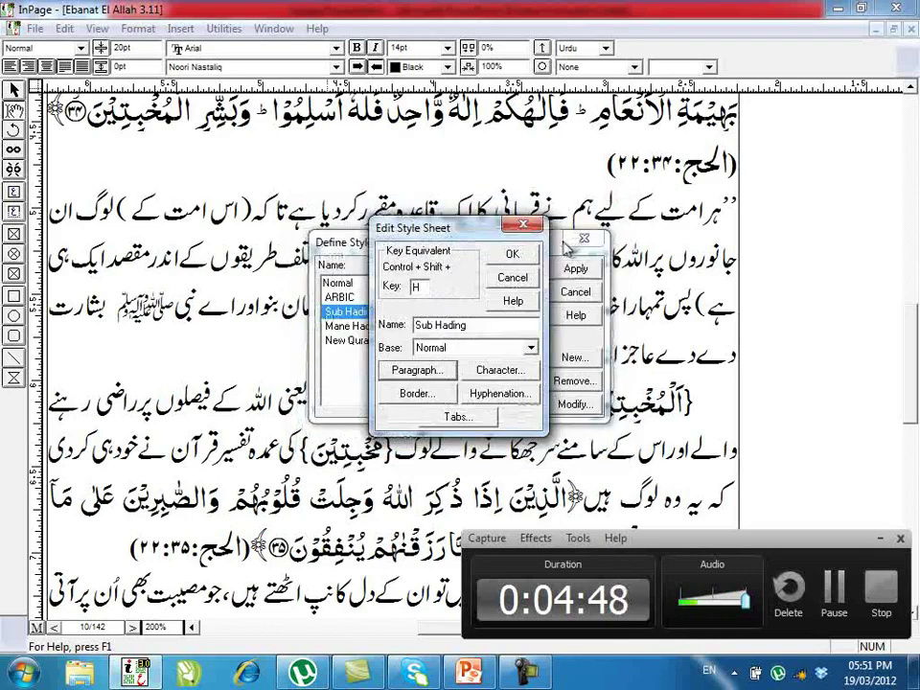
left_click(512, 254)
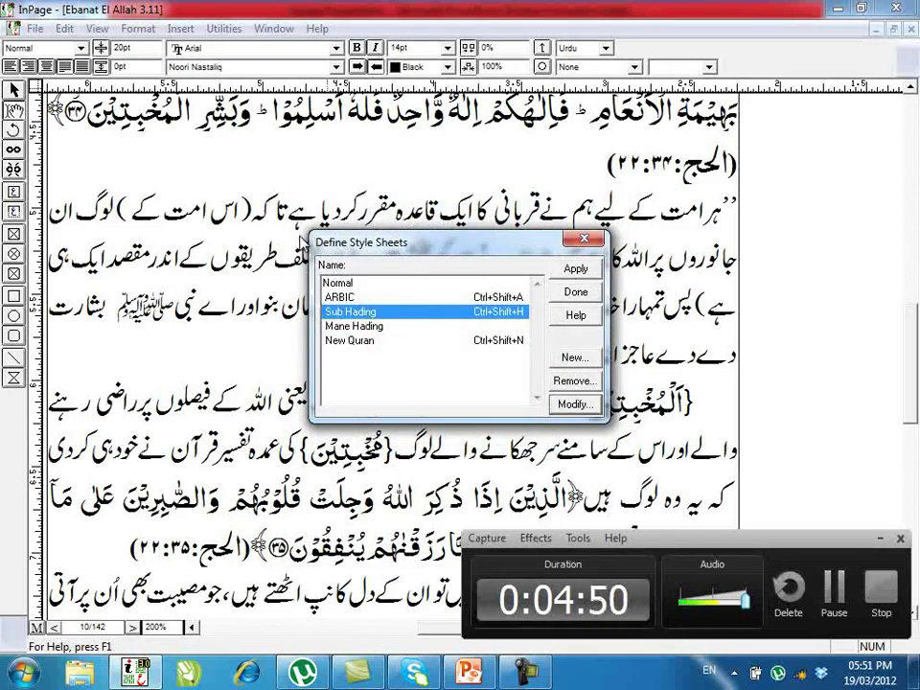
left_click(587, 245)
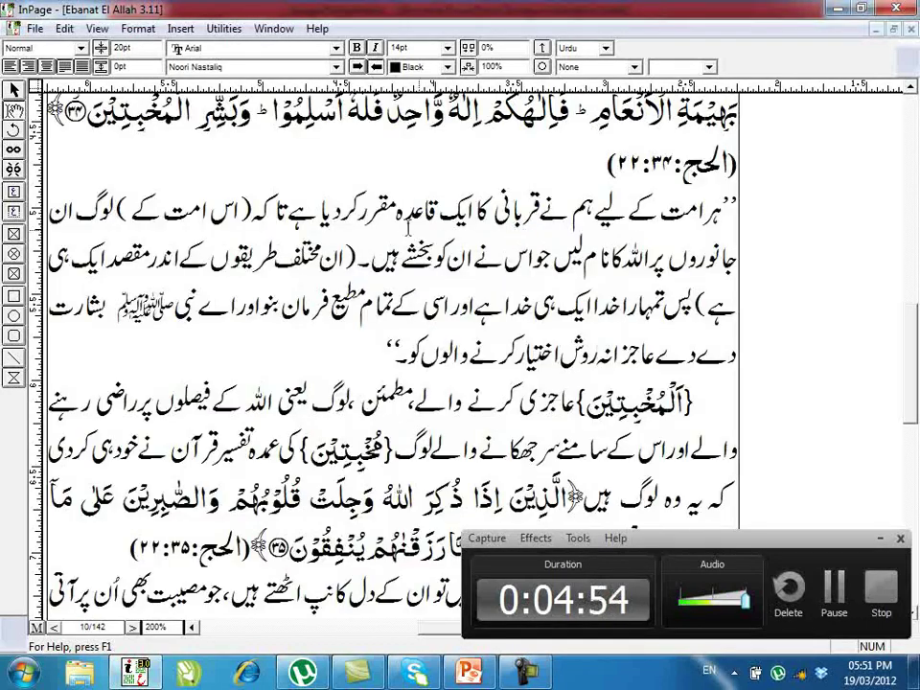
Step: Generate the document's table of contents to the clipboard, allowing the existing clipboard contents to be overwritten
scroll(533, 237, "up", 3)
scroll(533, 238, "up", 3)
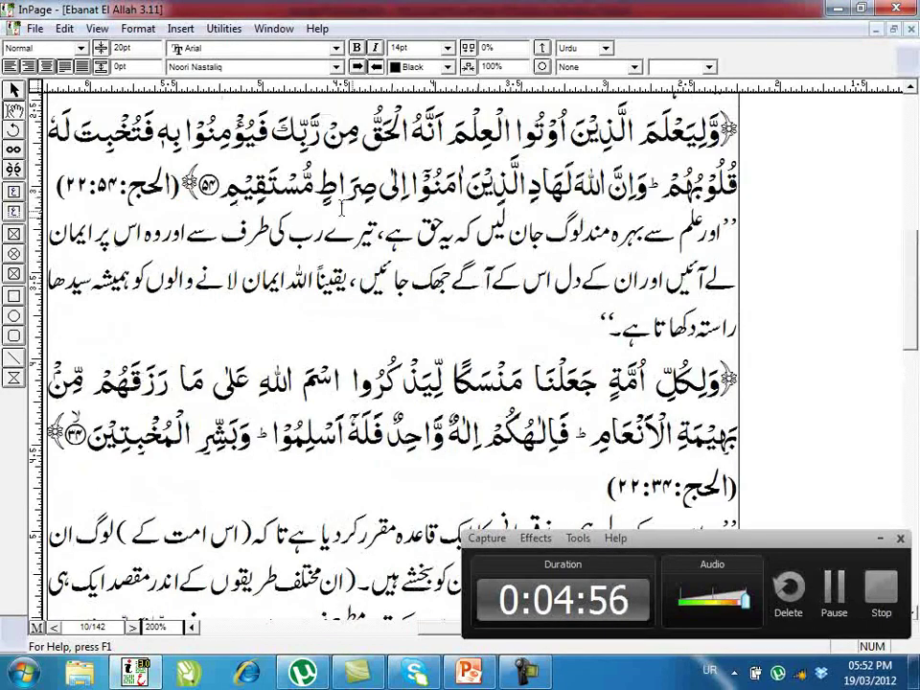
left_click(223, 28)
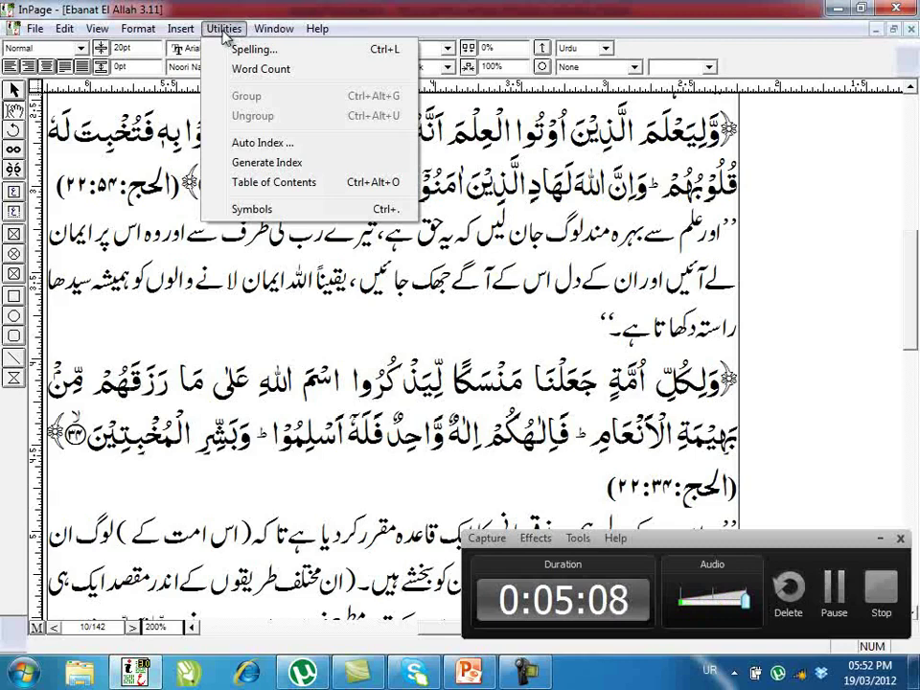
left_click(303, 185)
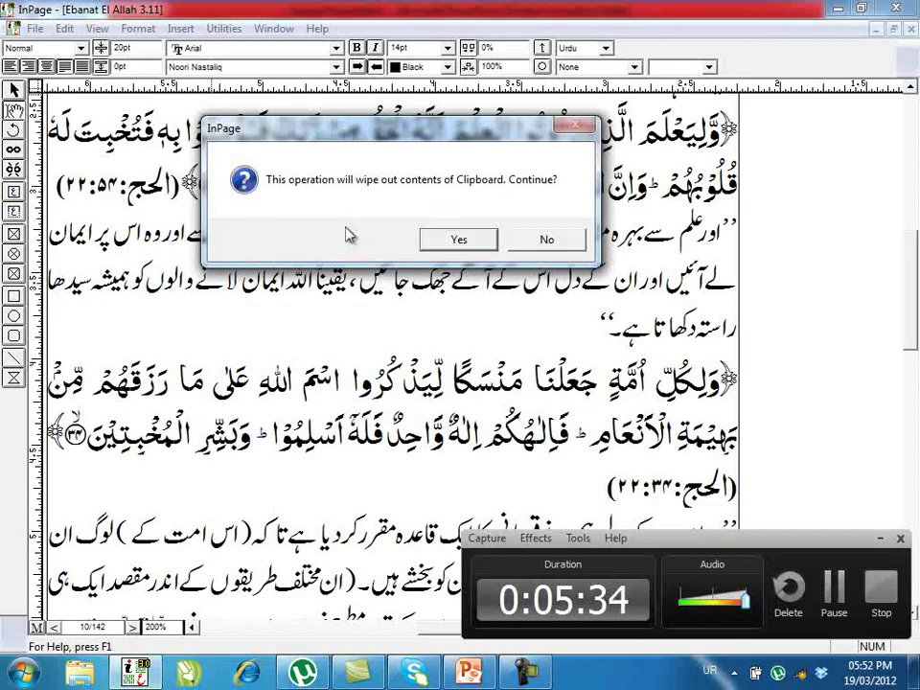
left_click(460, 246)
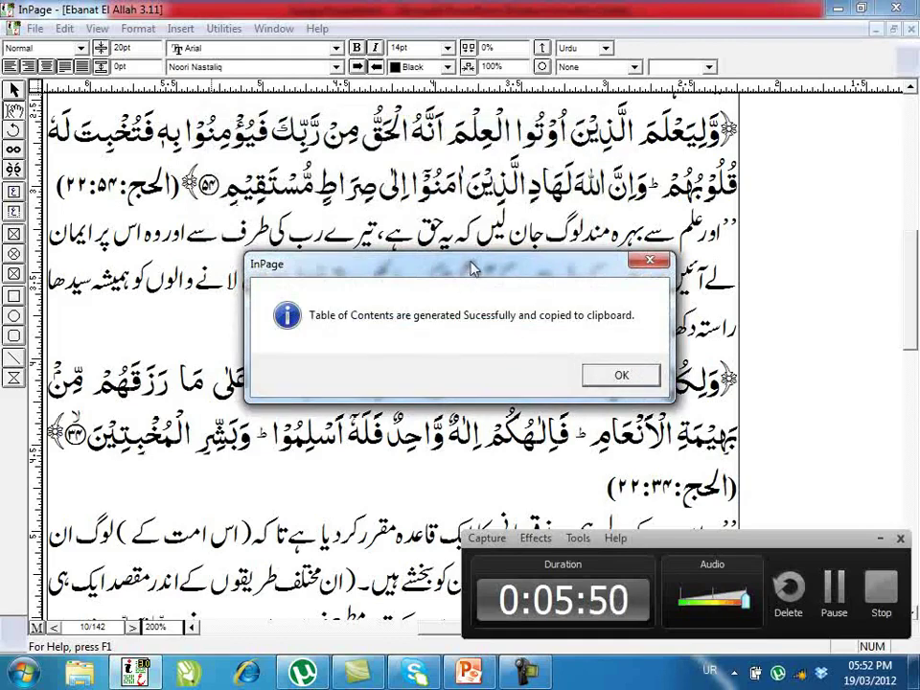
left_click_drag(472, 268, 442, 174)
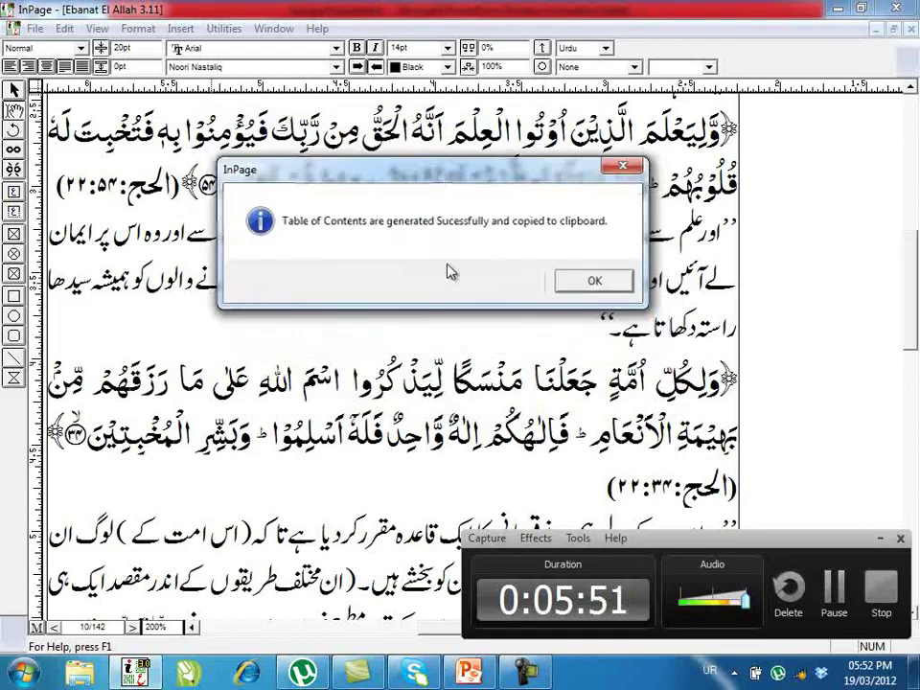
left_click(594, 281)
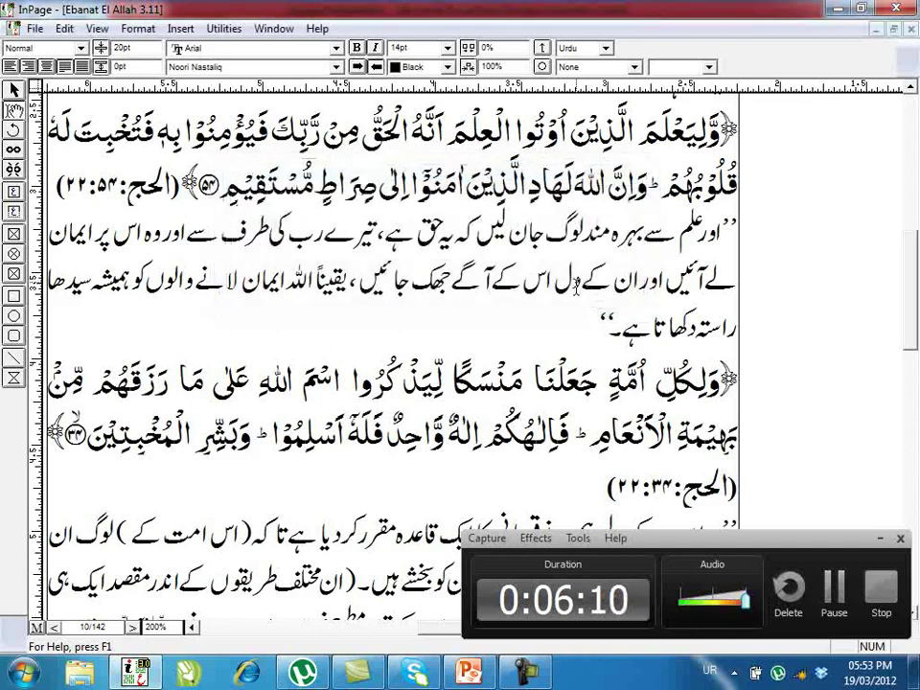
Step: Save the document under the new name "fehrist Ebanat El Allah 3.11 copi" as an InPage file
scroll(575, 290, "up", 5)
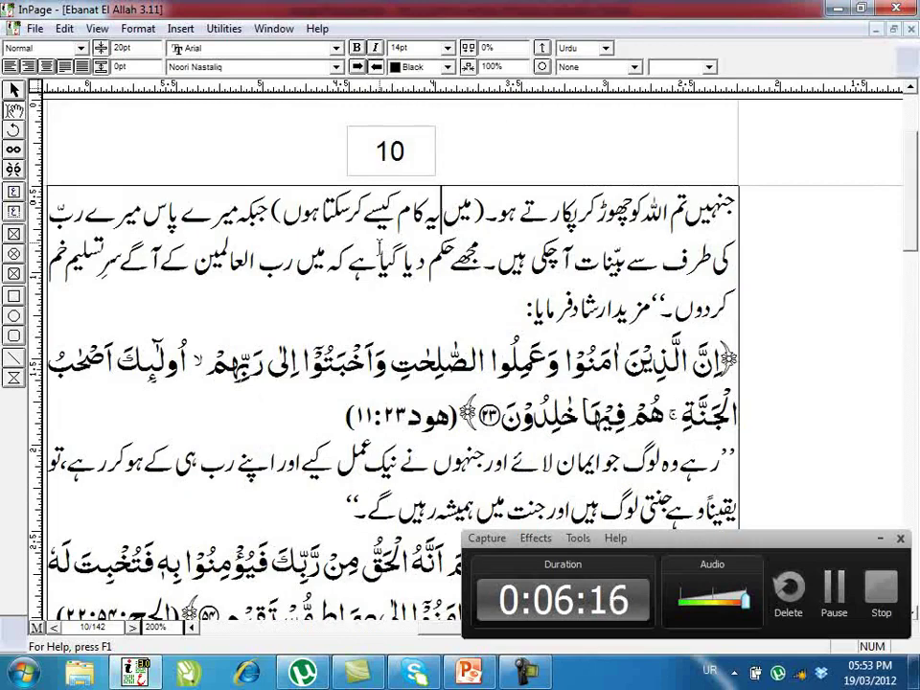
left_click(35, 29)
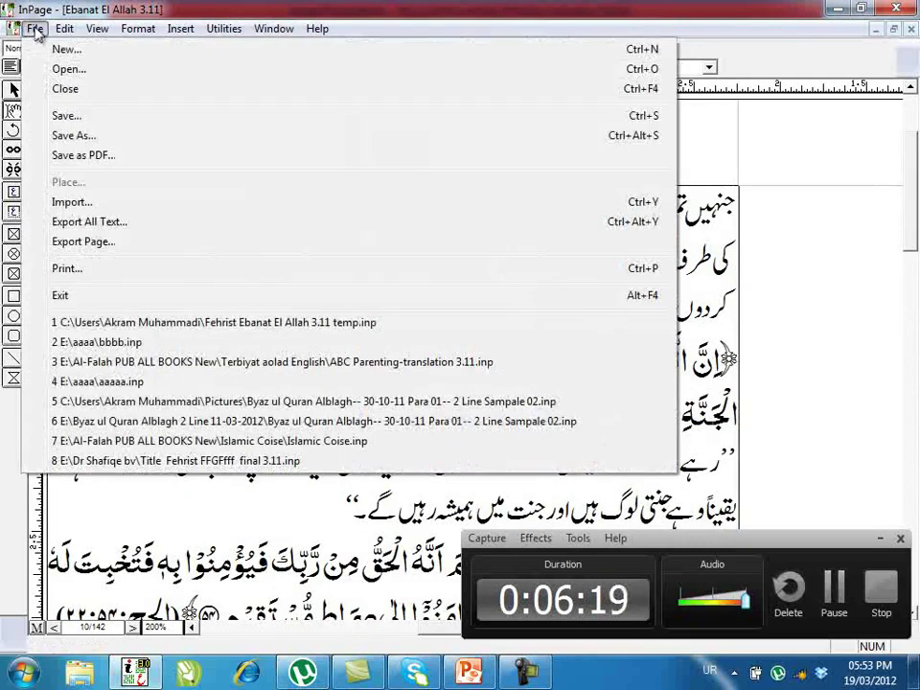
left_click(780, 374)
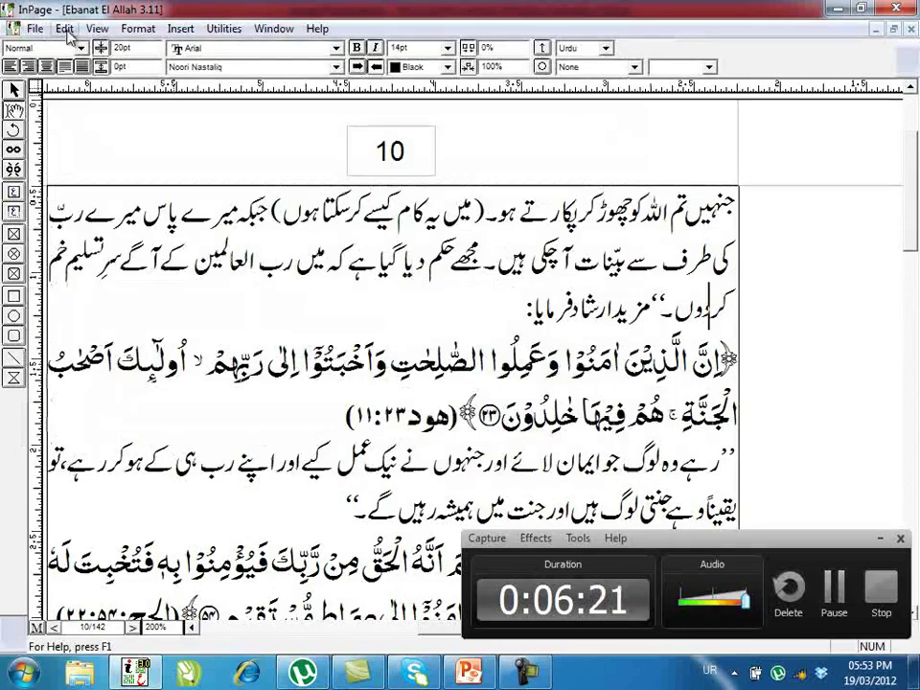
left_click(34, 28)
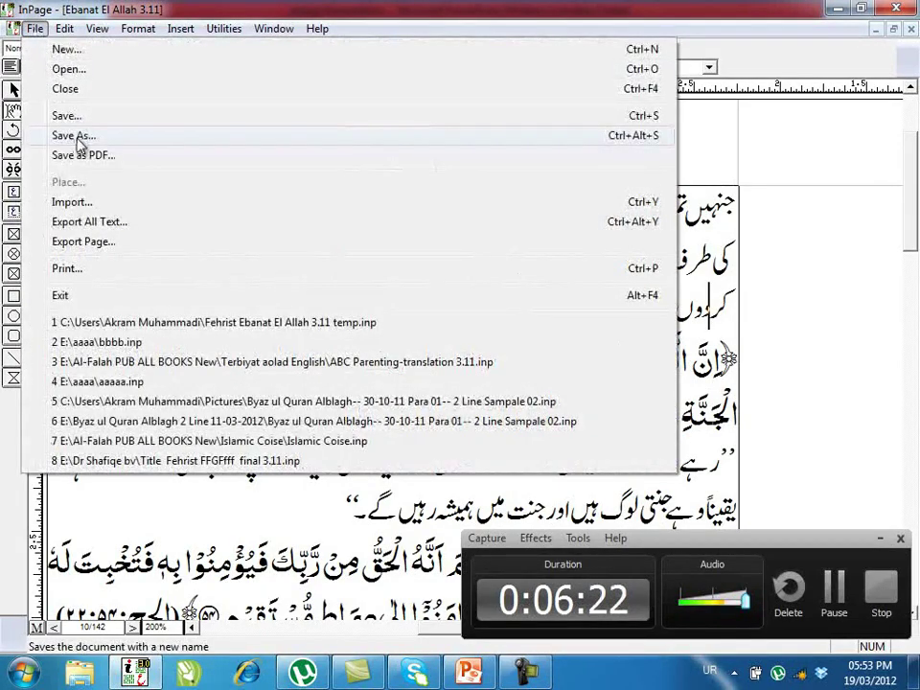
left_click(74, 136)
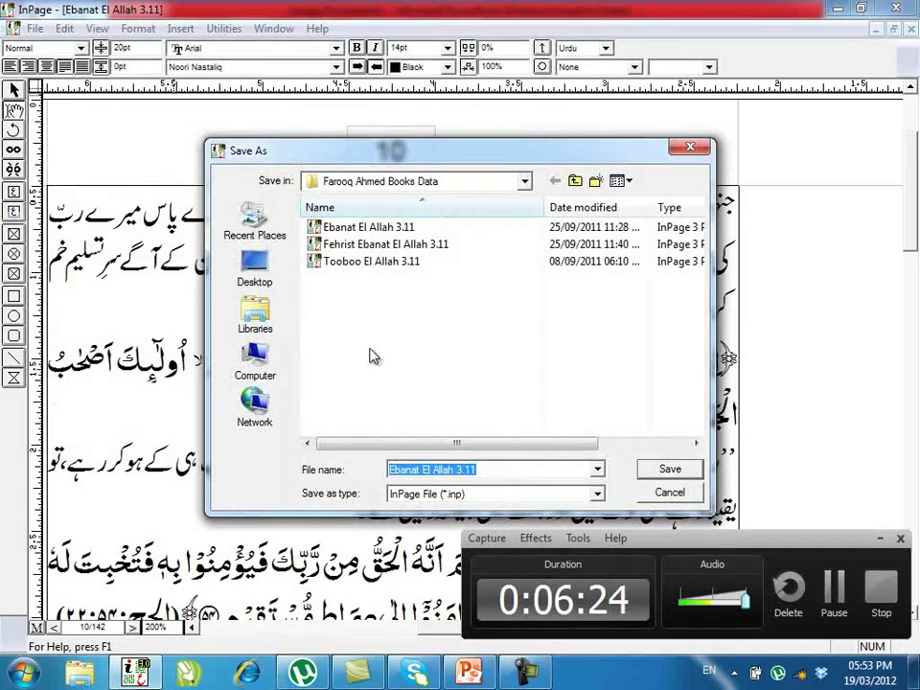
left_click(511, 471)
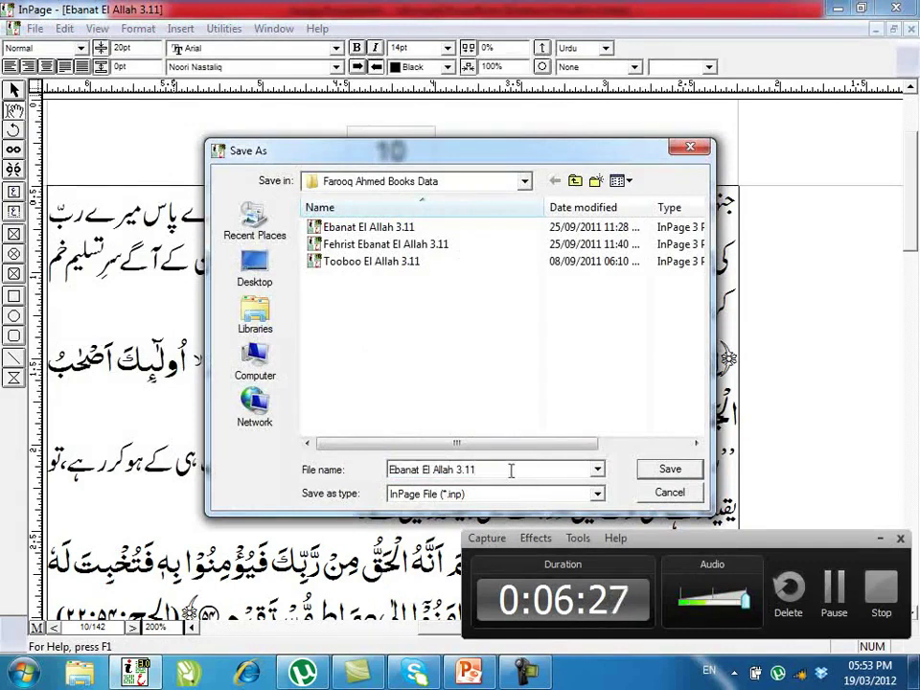
type("c")
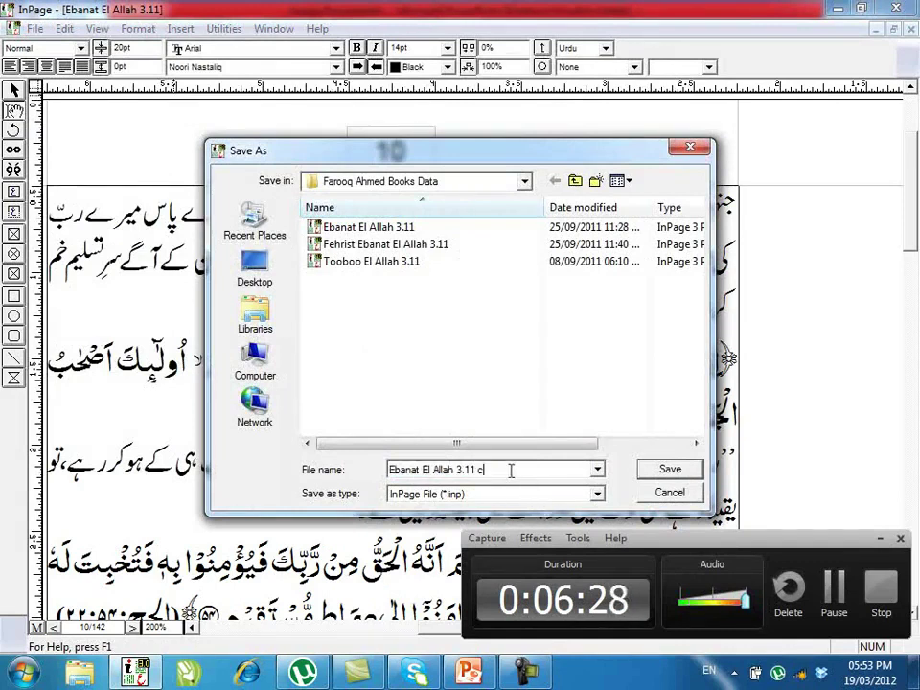
type("o")
type("py")
left_click(670, 470)
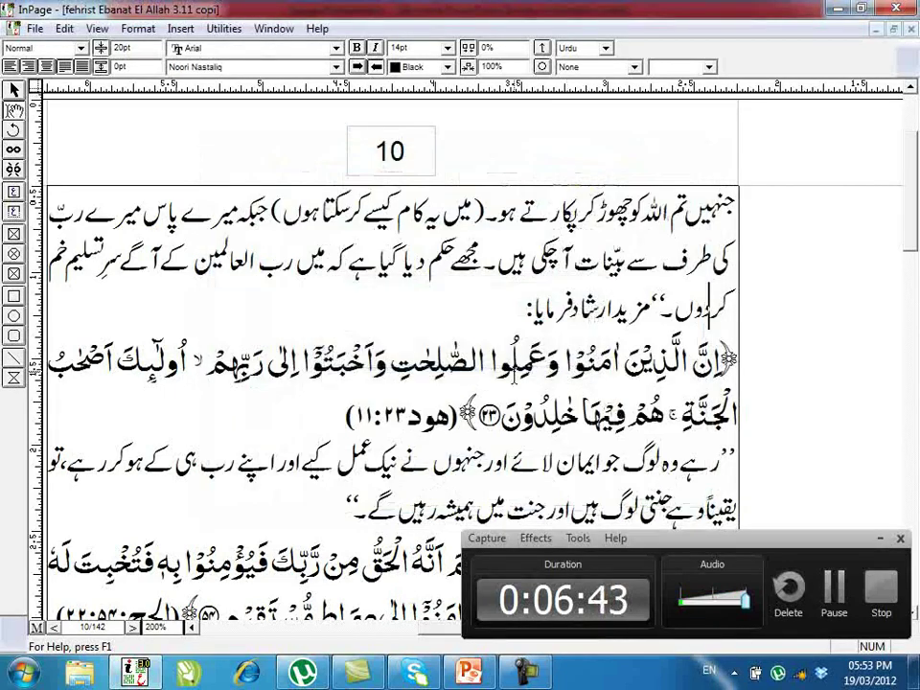
Step: Delete all the body text in the copied document and paste the generated table of contents in its place
key("ctrl+a")
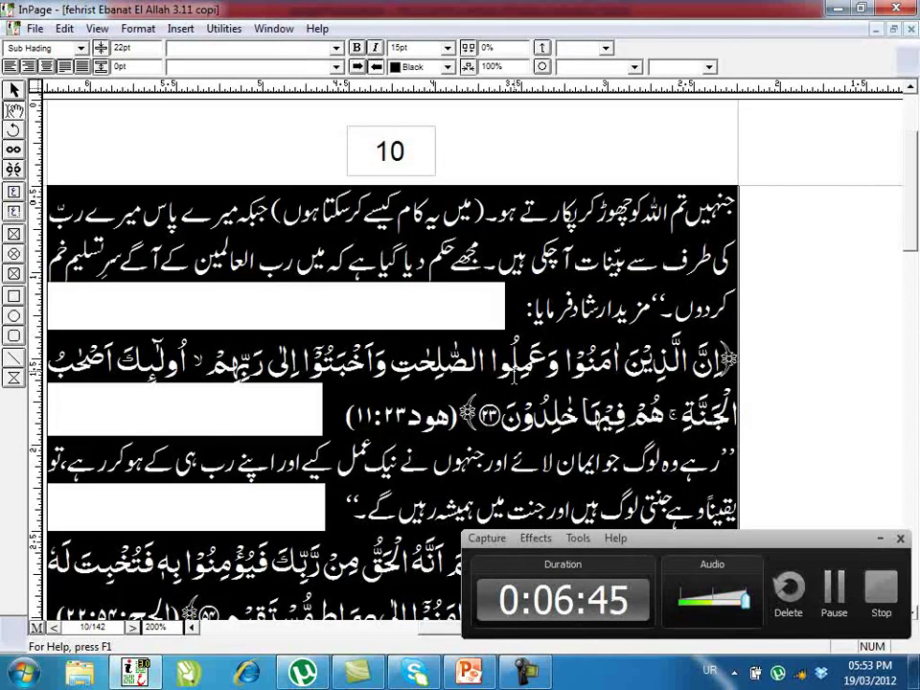
key("Delete")
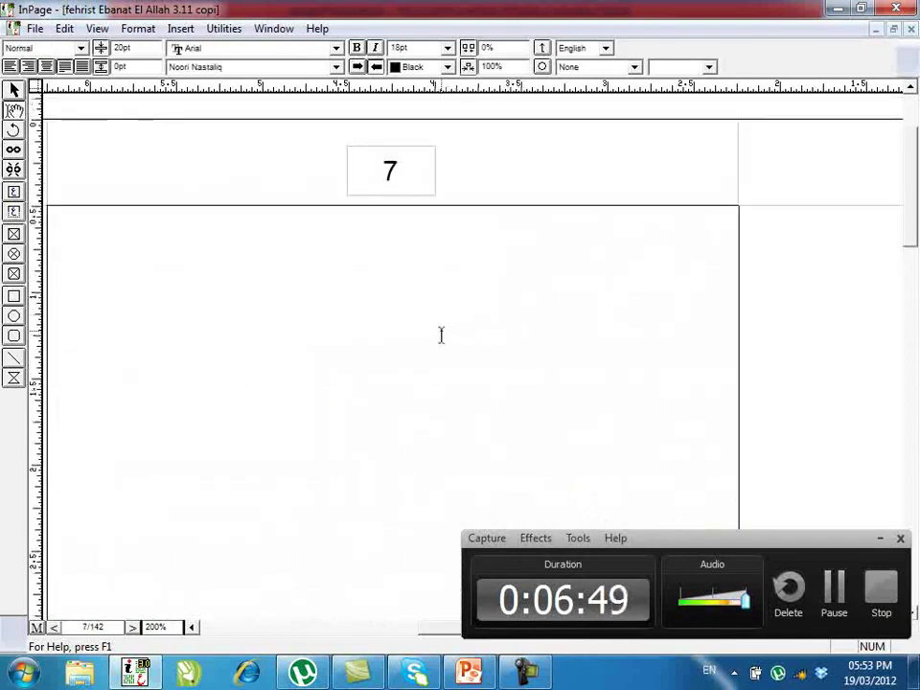
right_click(332, 273)
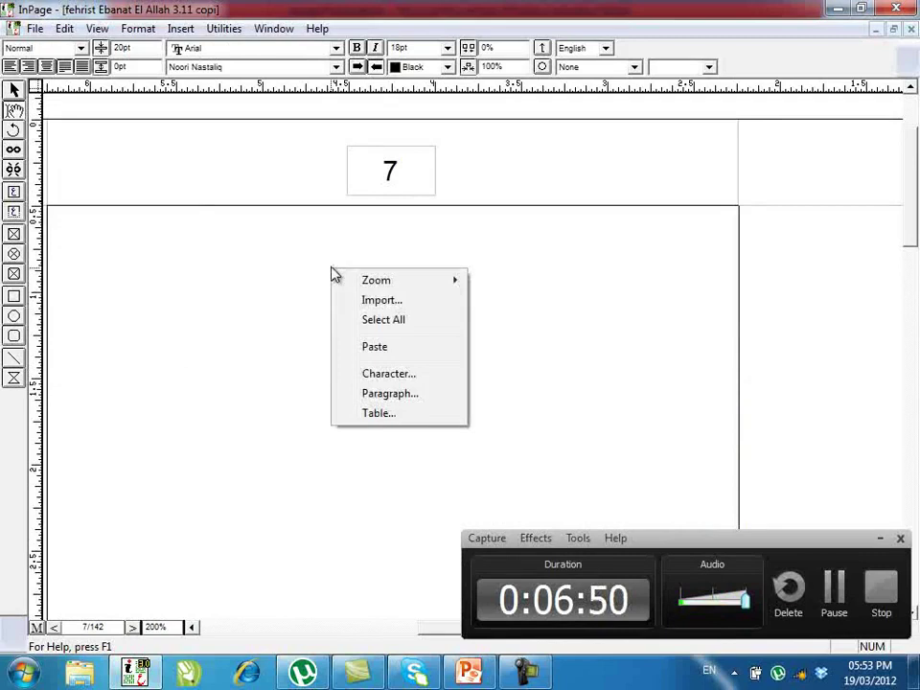
left_click(415, 351)
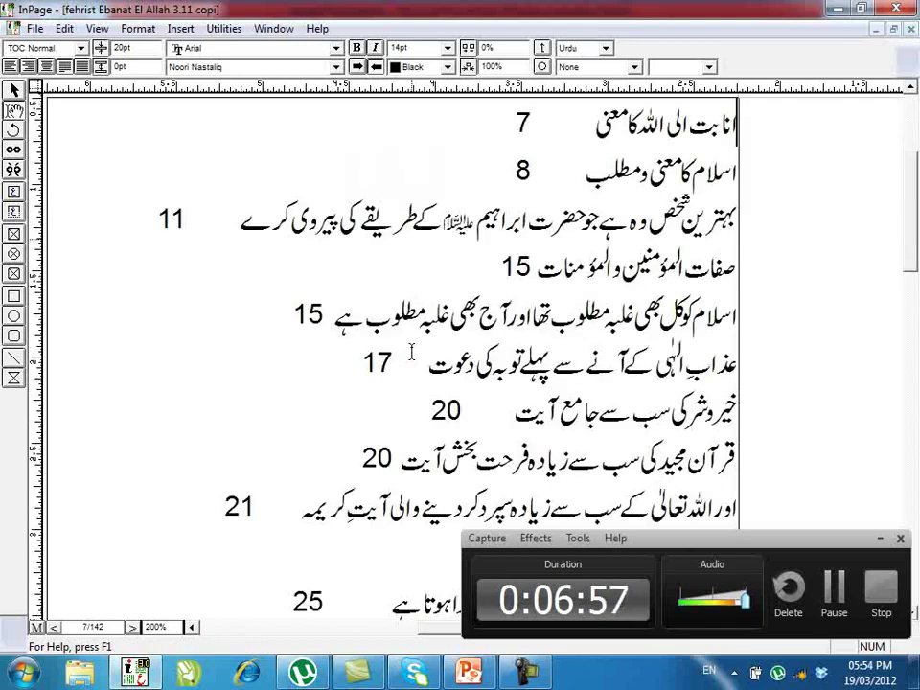
Step: Examine the pasted table of contents from its first entry on page 7 through the last entry on page 8
left_click(881, 540)
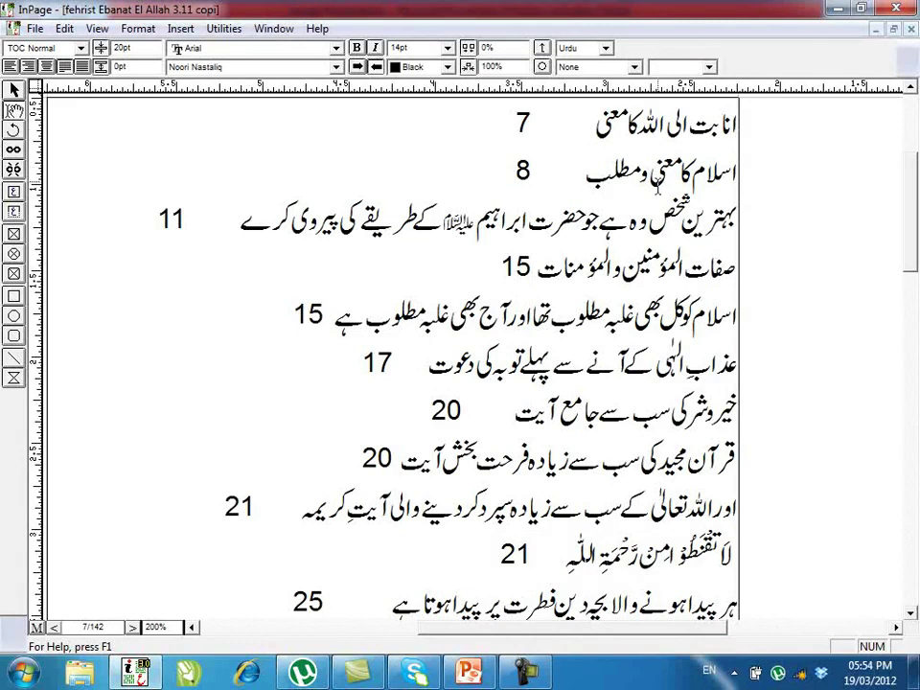
key("Down")
scroll(513, 436, "down", 3)
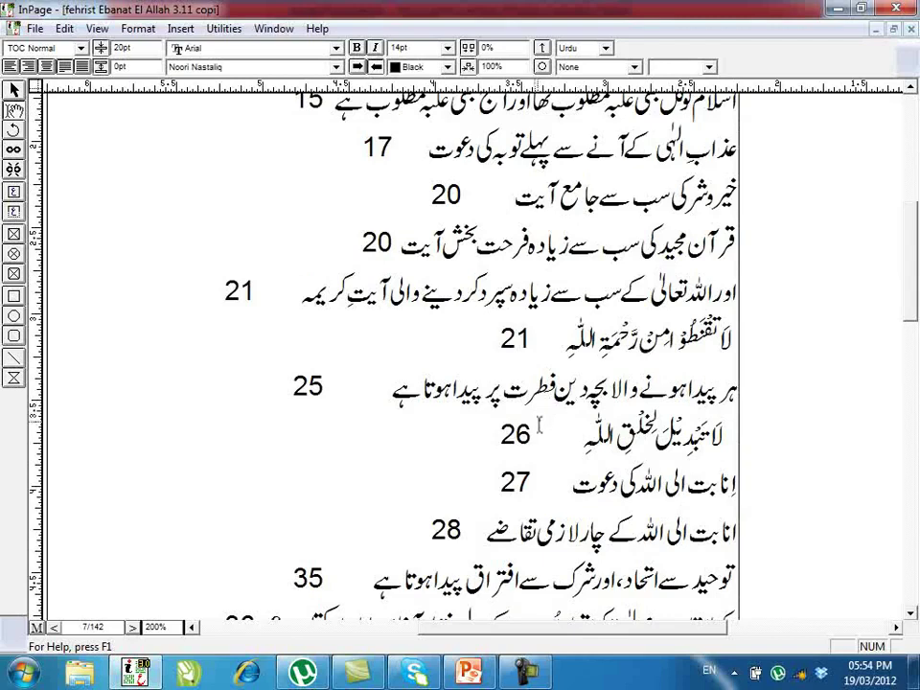
scroll(511, 439, "down", 8)
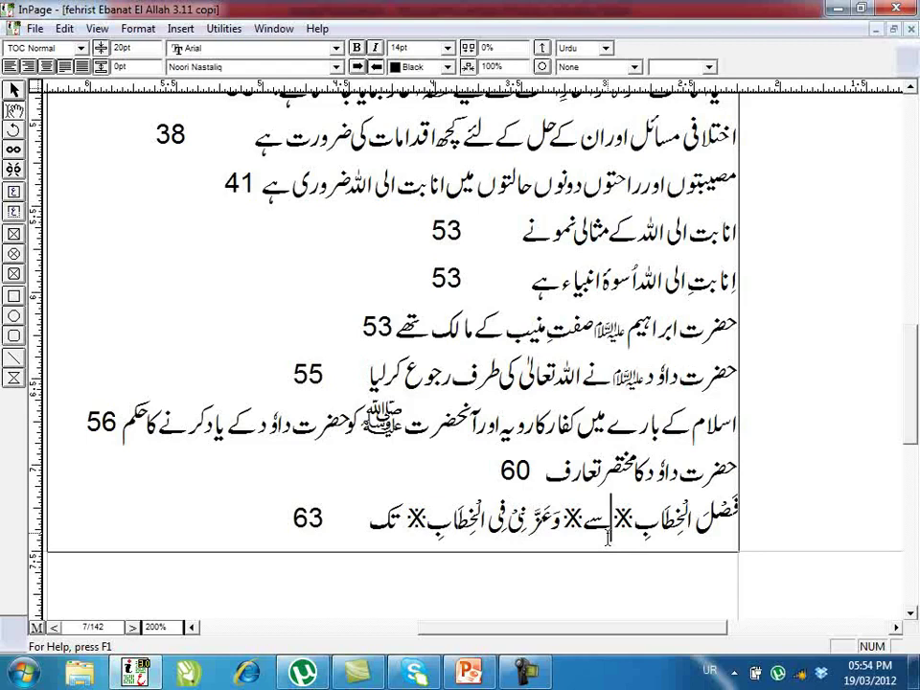
scroll(608, 537, "up", 10)
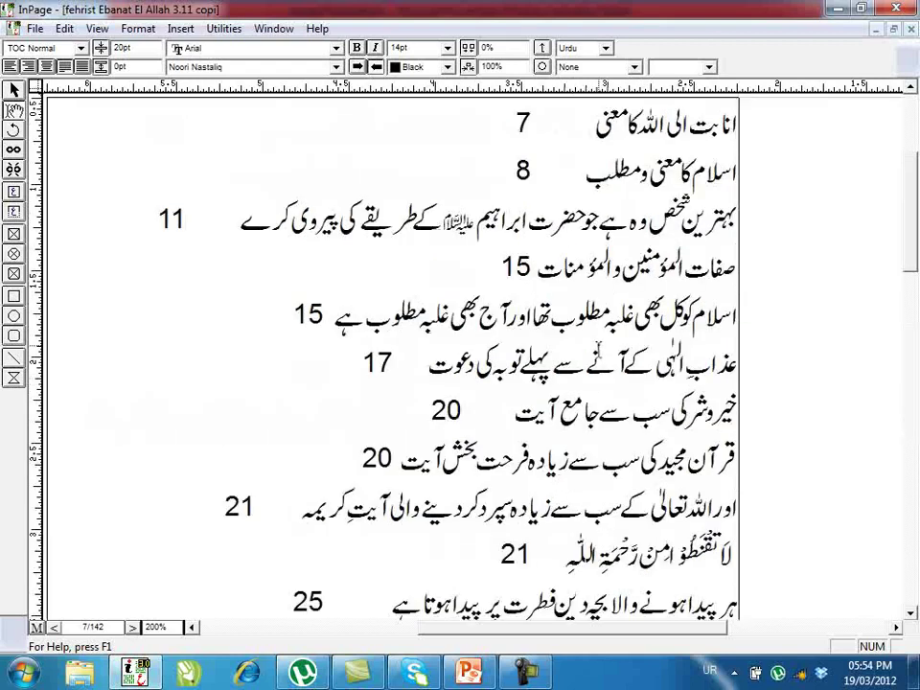
key("shift+Down")
key("shift+Down")
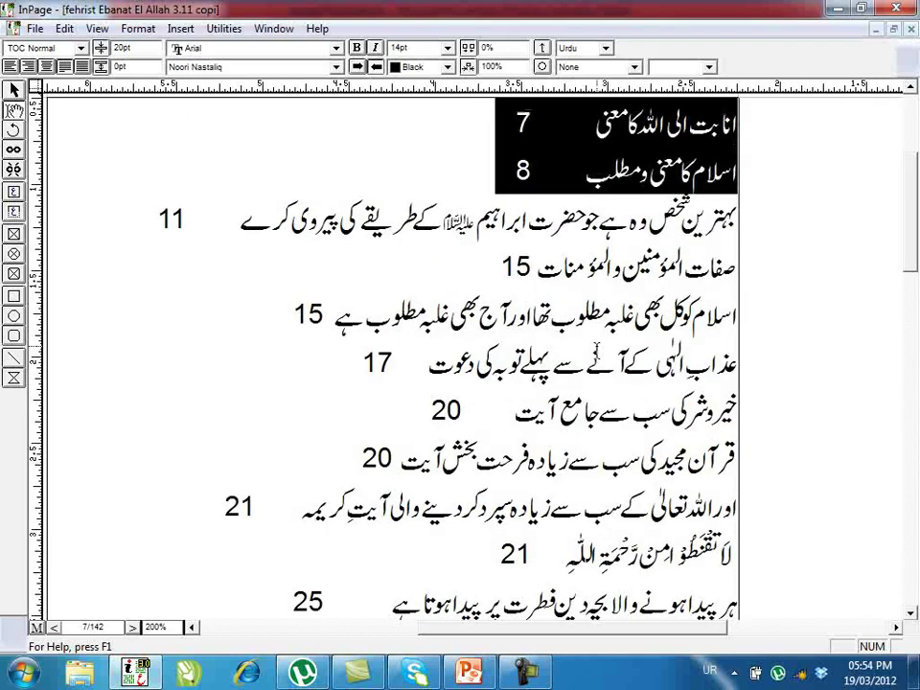
left_click(55, 628)
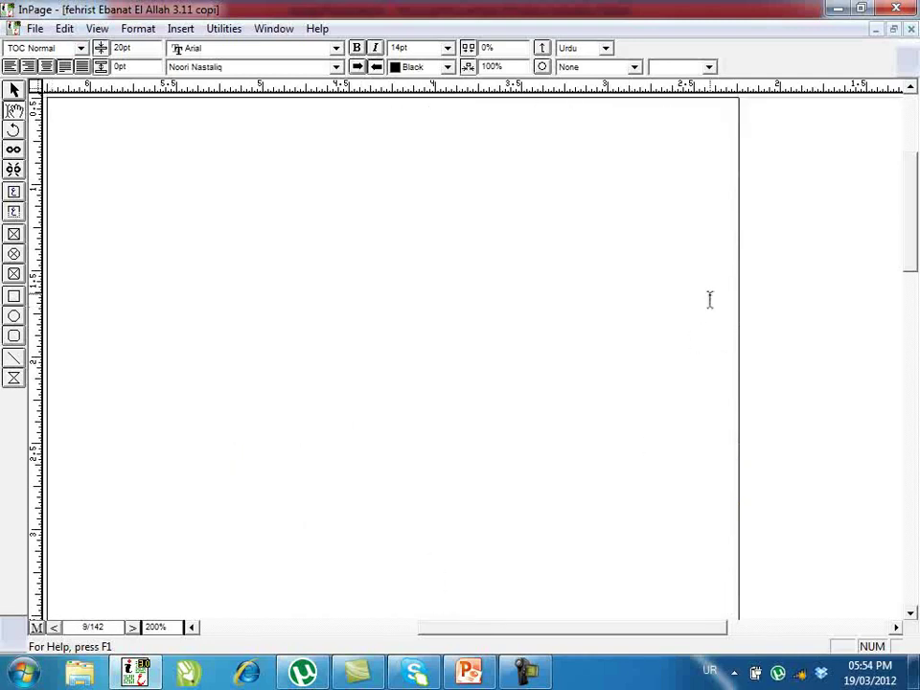
left_click(916, 127)
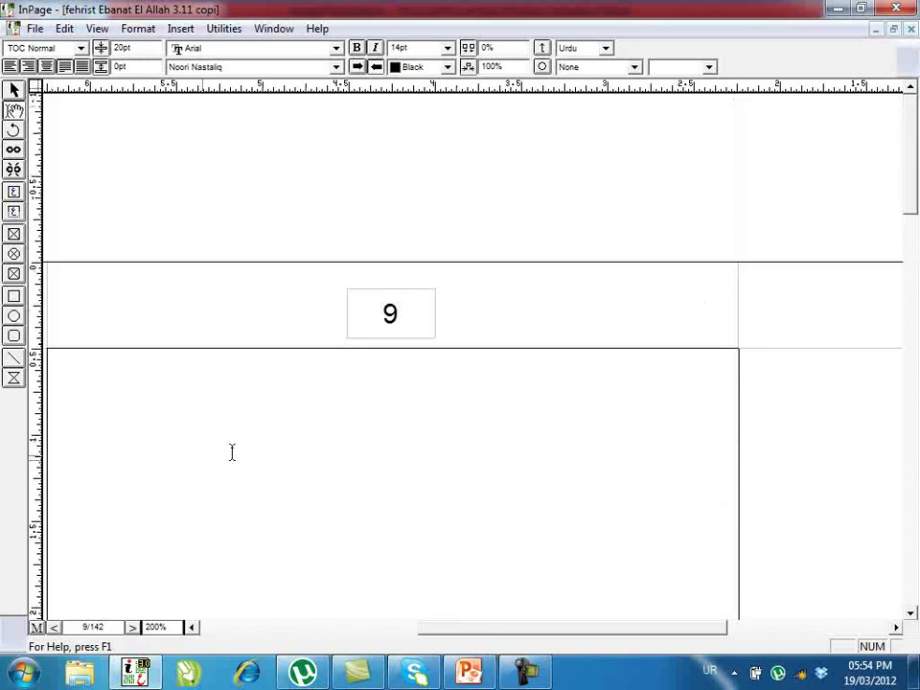
left_click(134, 628)
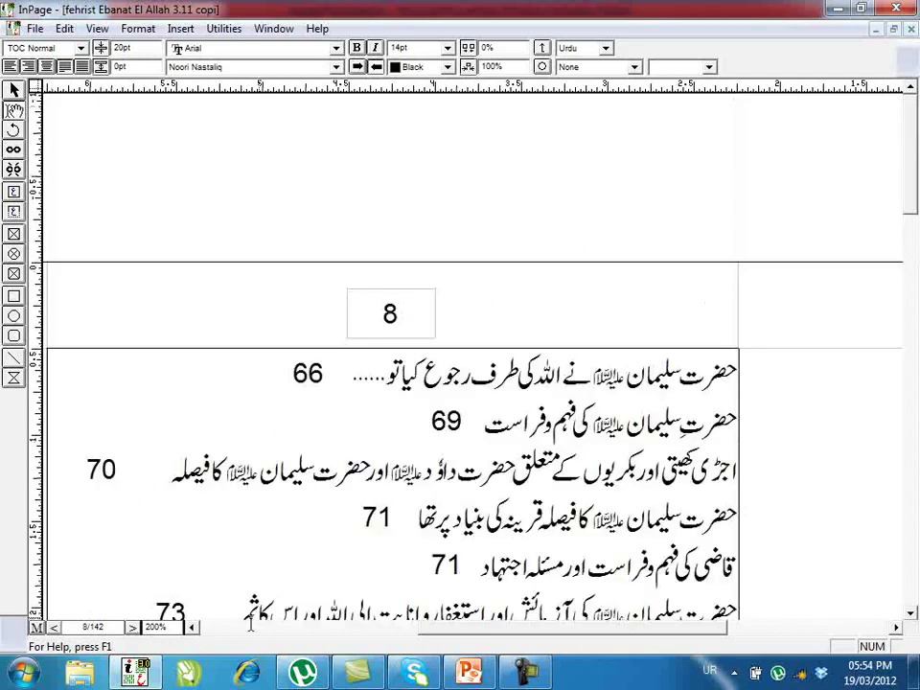
scroll(435, 468, "down", 12)
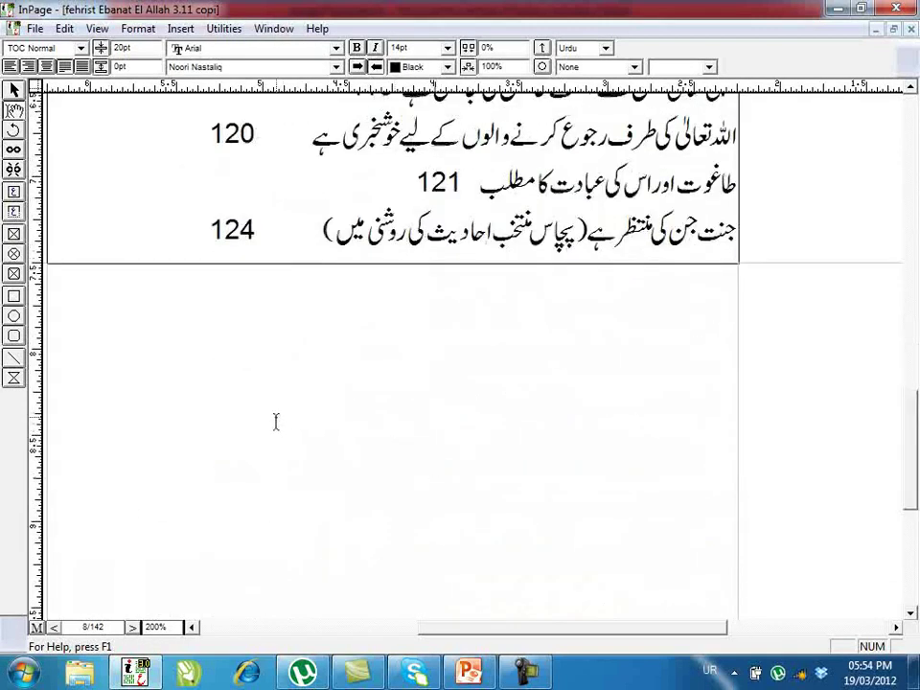
scroll(230, 398, "up", 2)
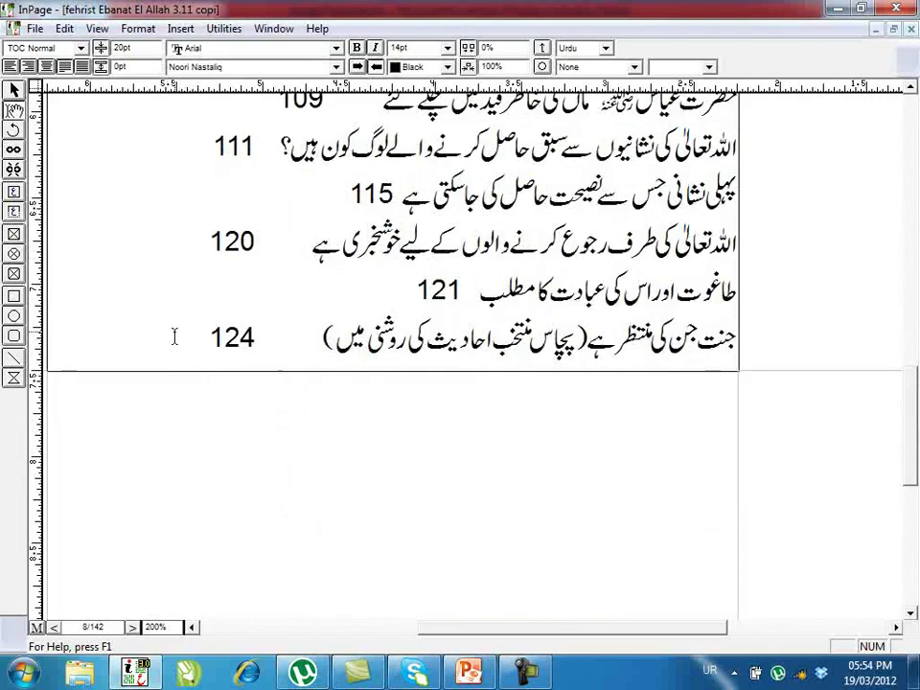
Step: Convert the entire pasted table of contents from text to a table, using tabs as the separator
key("ctrl+a")
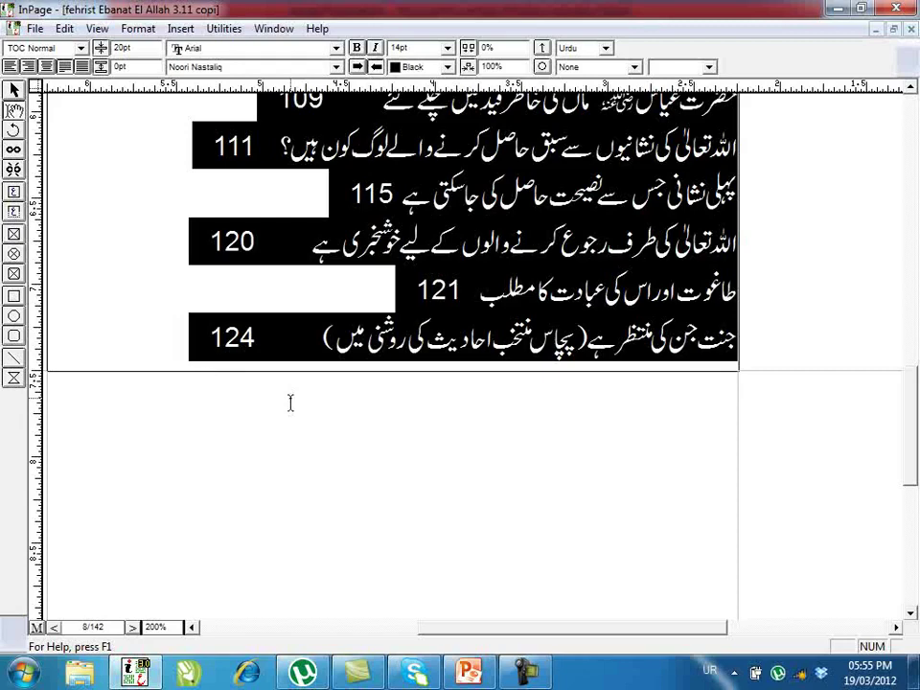
scroll(444, 372, "up", 6)
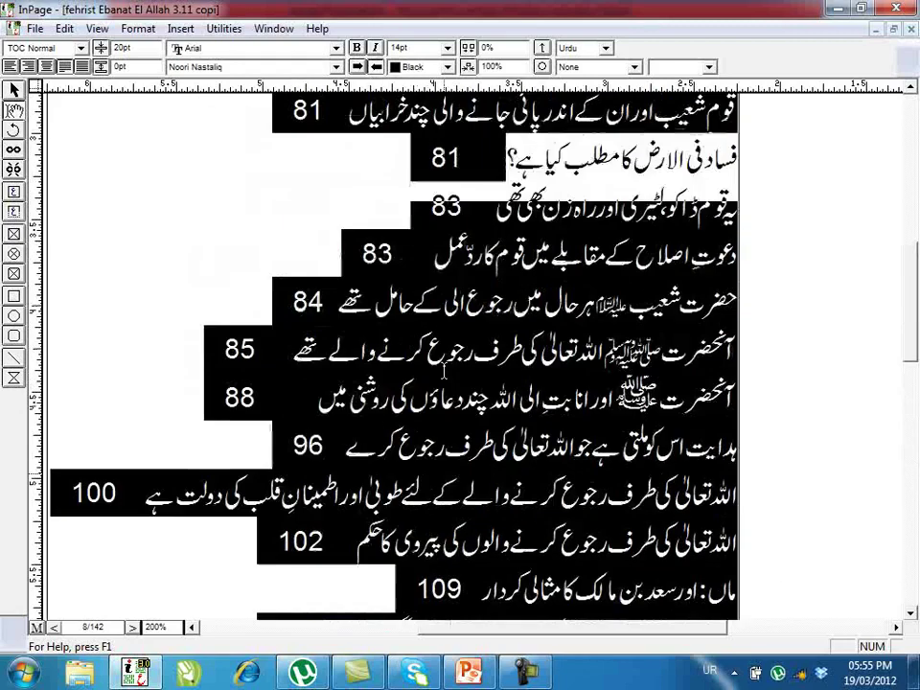
scroll(444, 372, "up", 7)
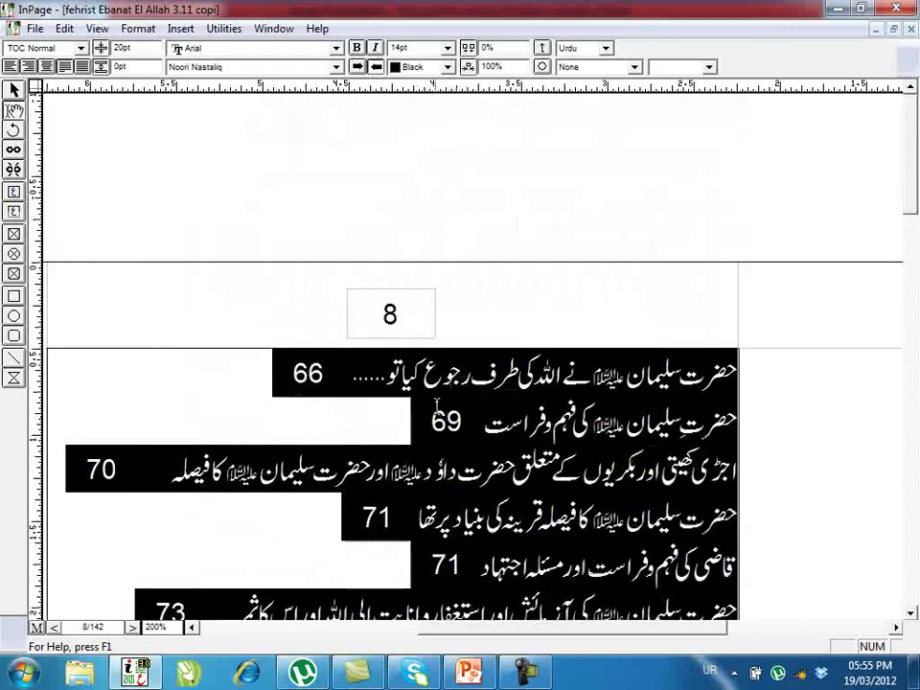
scroll(437, 405, "down", 5)
right_click(511, 205)
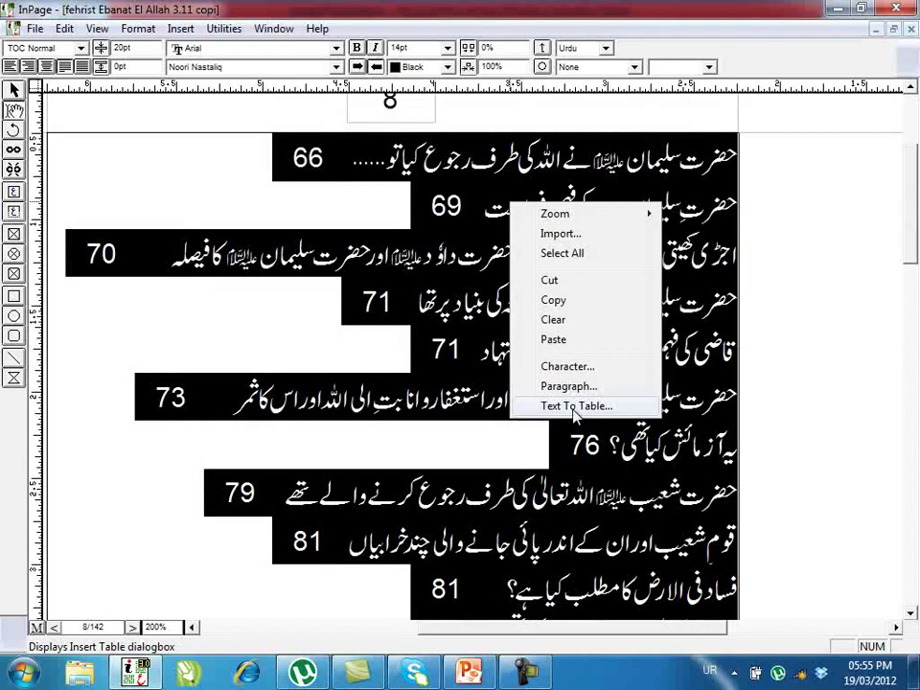
left_click(574, 409)
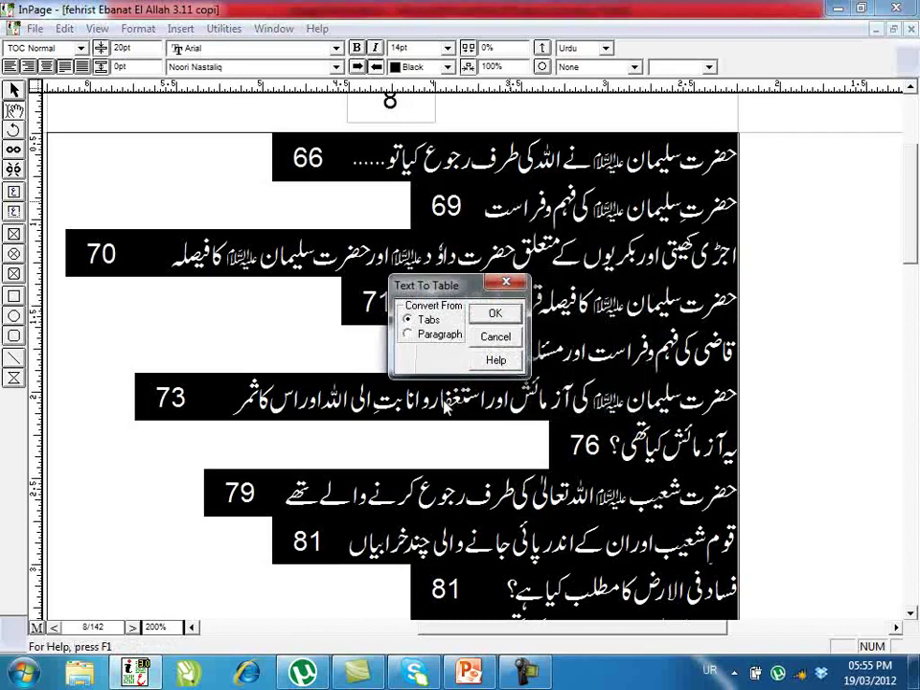
left_click_drag(446, 288, 168, 125)
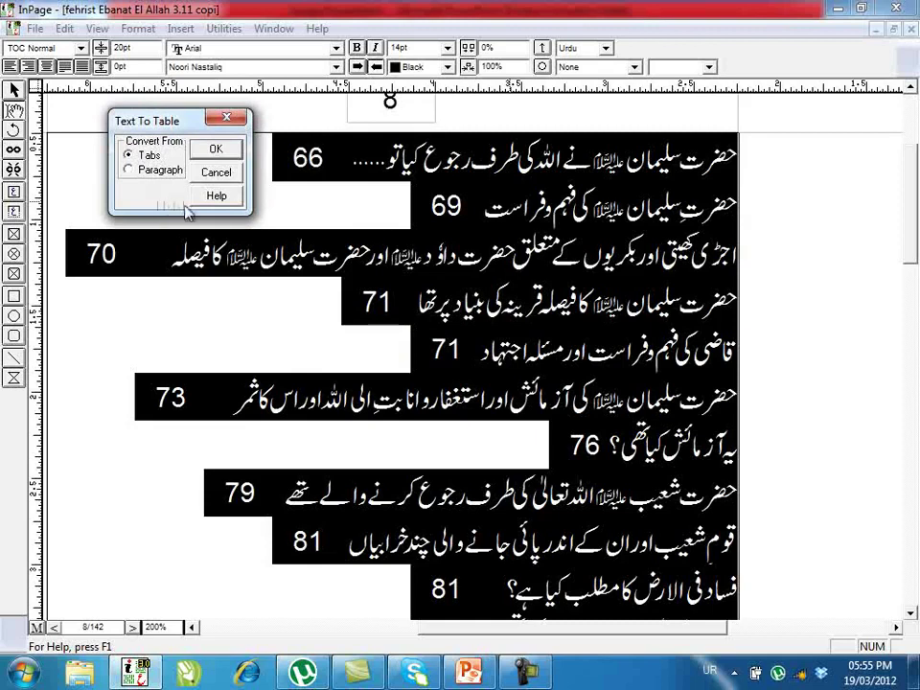
left_click(214, 151)
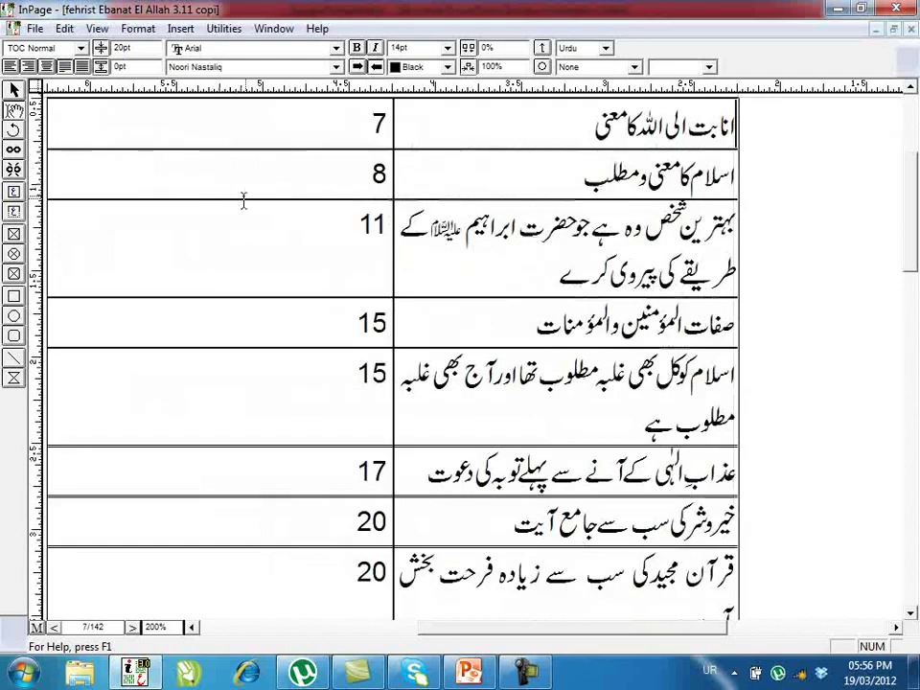
Step: Widen the heading column until the page-number column is only a narrow strip, and save the document
left_click_drag(394, 194, 300, 158)
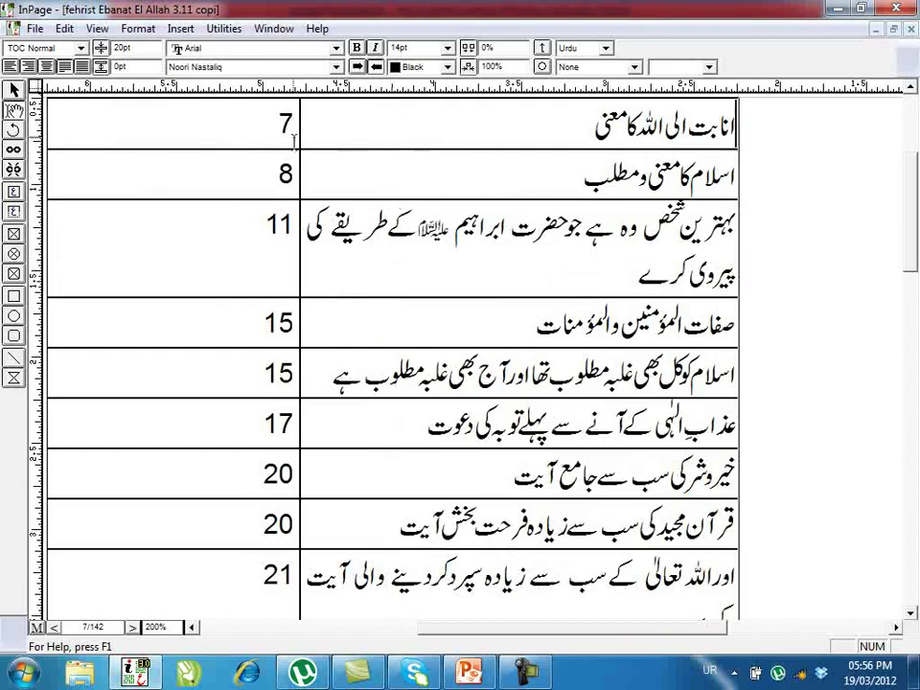
left_click_drag(304, 124, 134, 133)
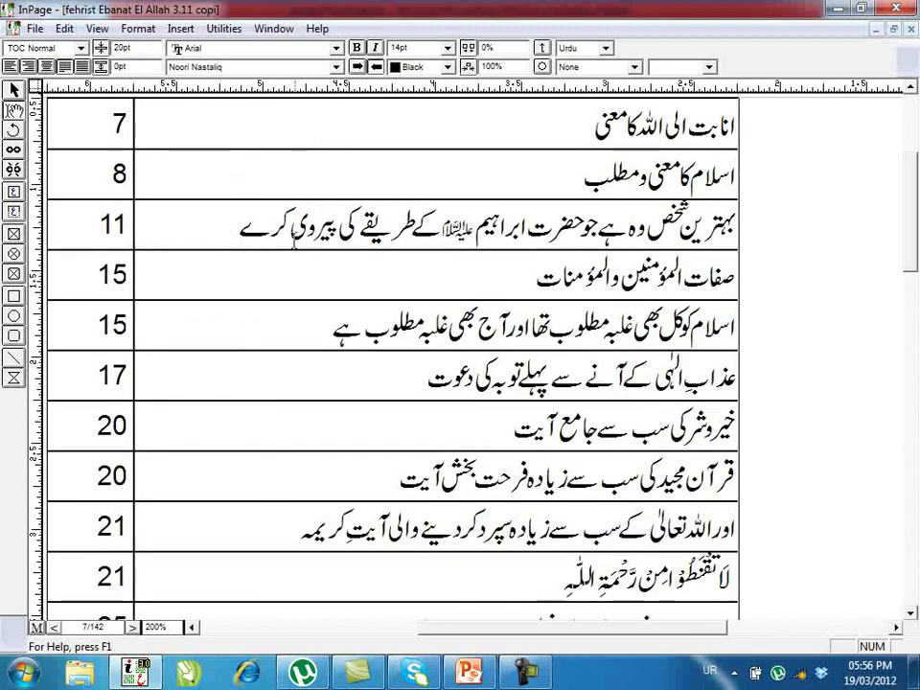
scroll(288, 225, "up", 3)
left_click(347, 381)
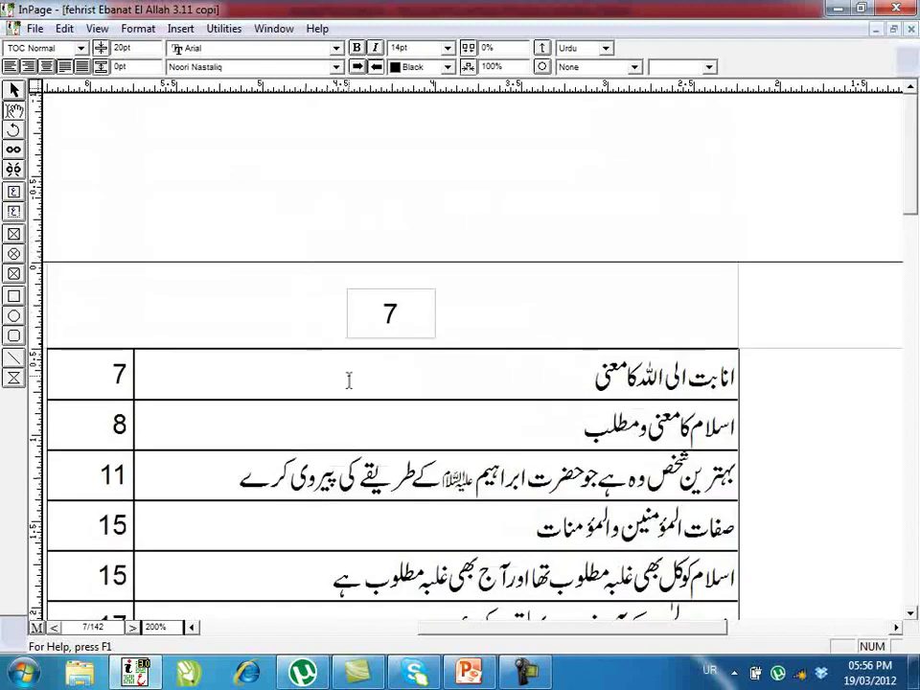
scroll(370, 349, "down", 5)
scroll(398, 326, "up", 5)
scroll(360, 266, "down", 3)
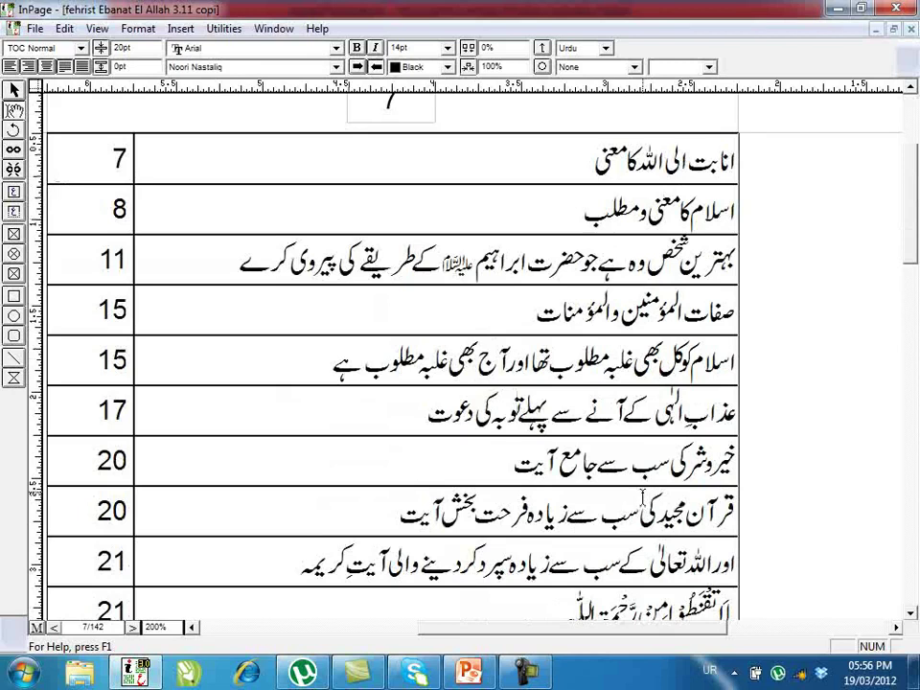
key("ctrl+s")
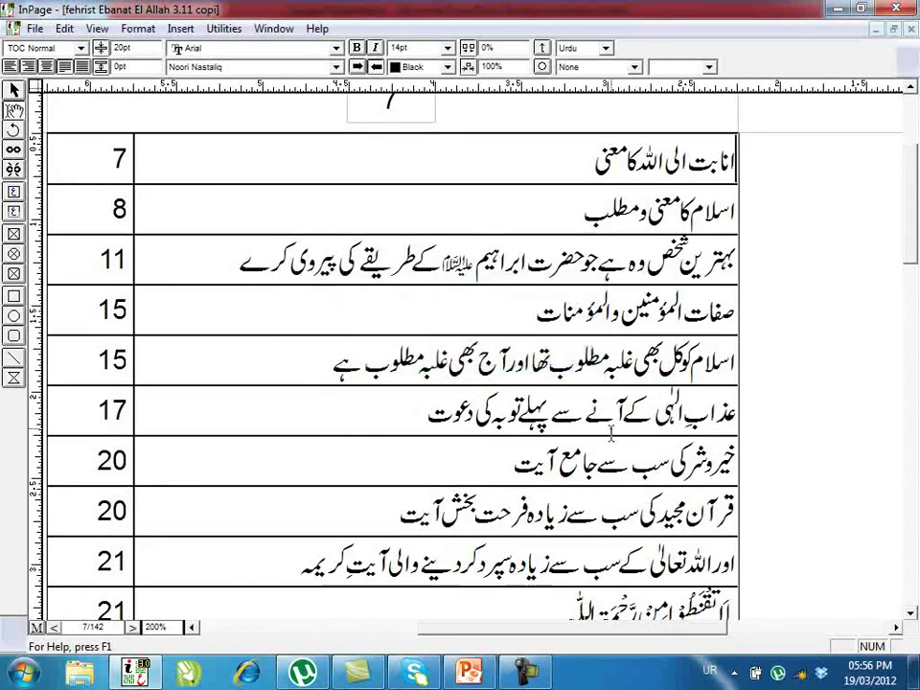
left_click(106, 169)
key("alt+shift")
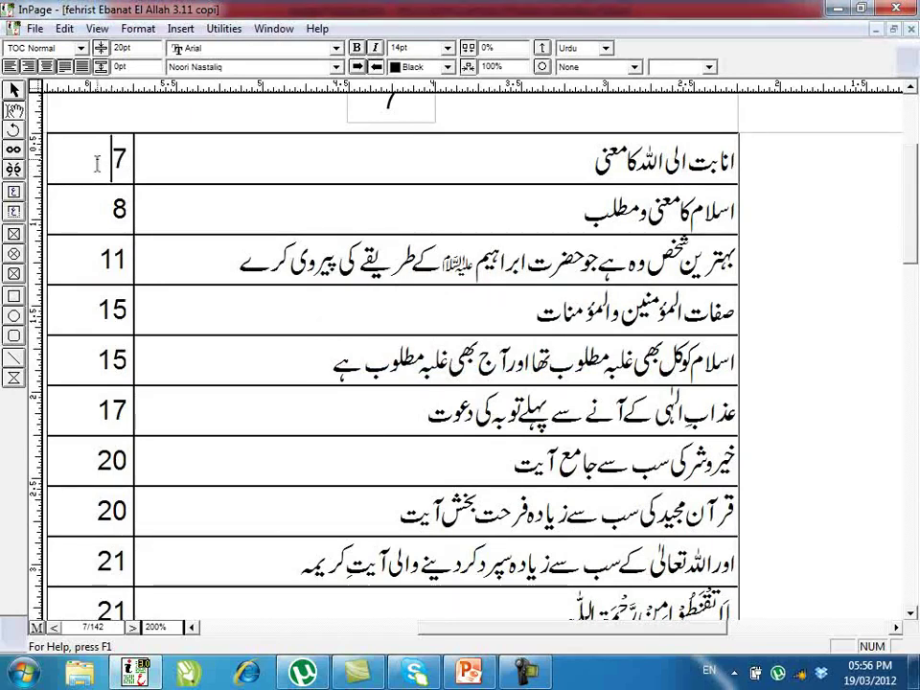
left_click_drag(96, 163, 82, 291)
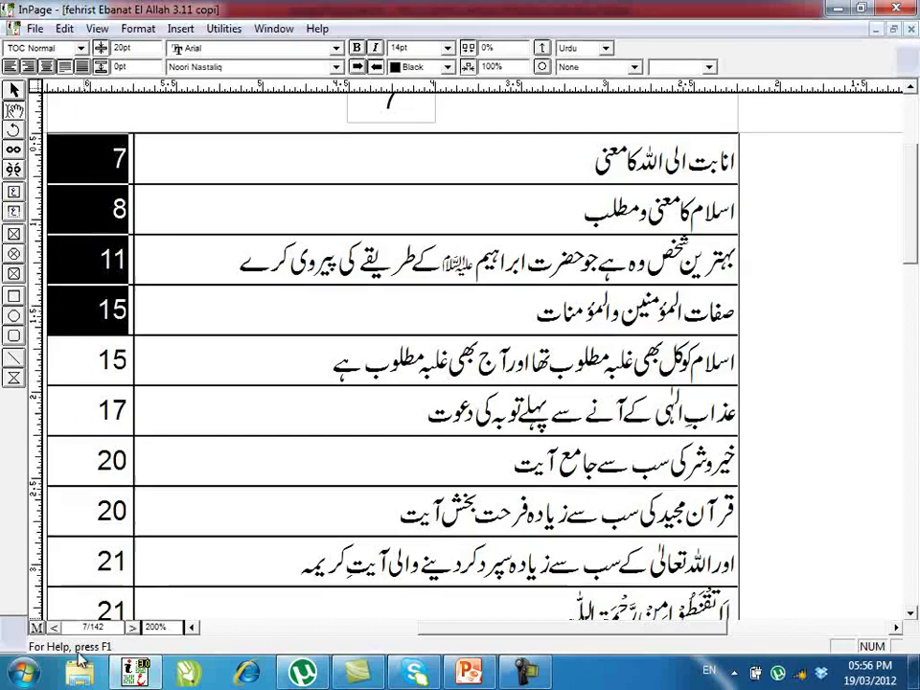
left_click(55, 627)
left_click(55, 627)
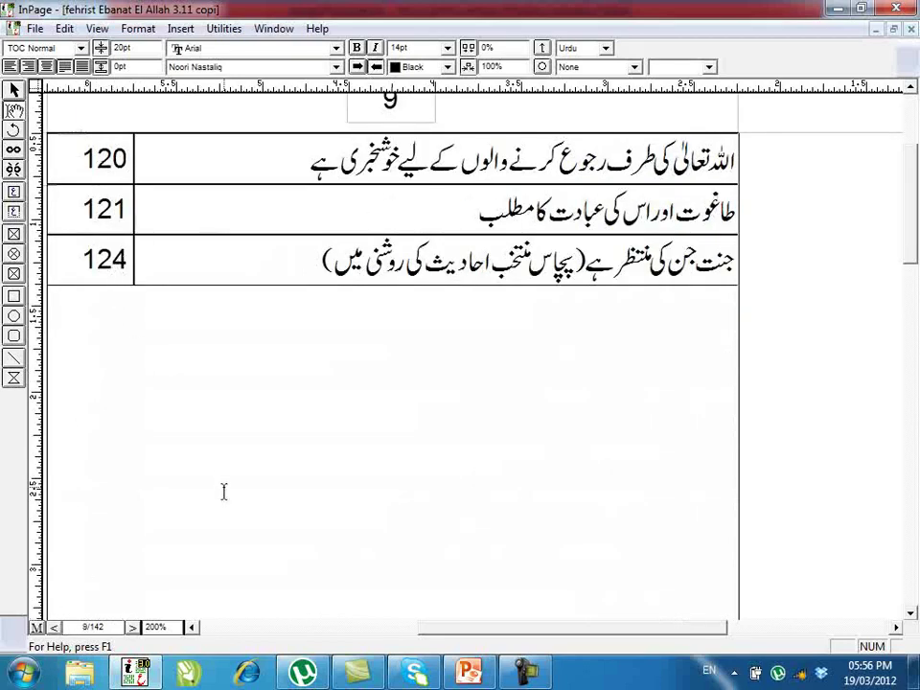
left_click(72, 261)
key("ctrl+a")
left_click(72, 261)
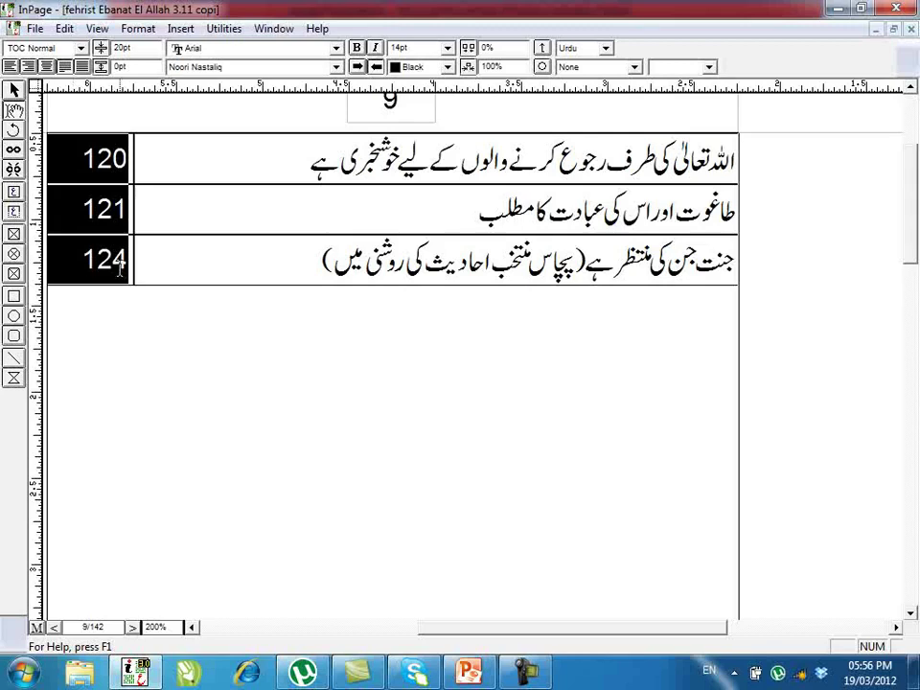
left_click(205, 268)
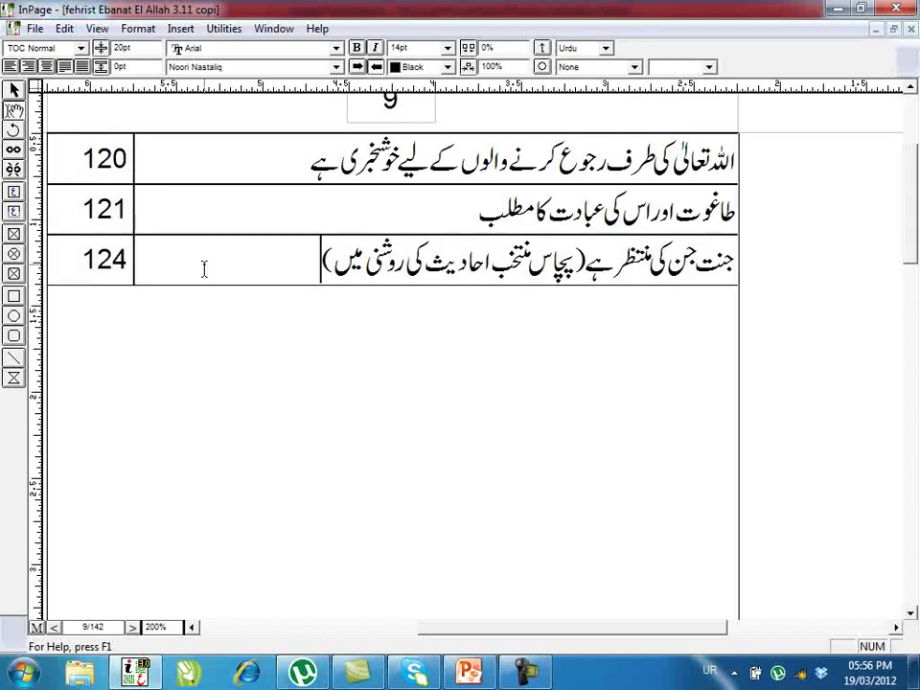
key("ctrl+Home")
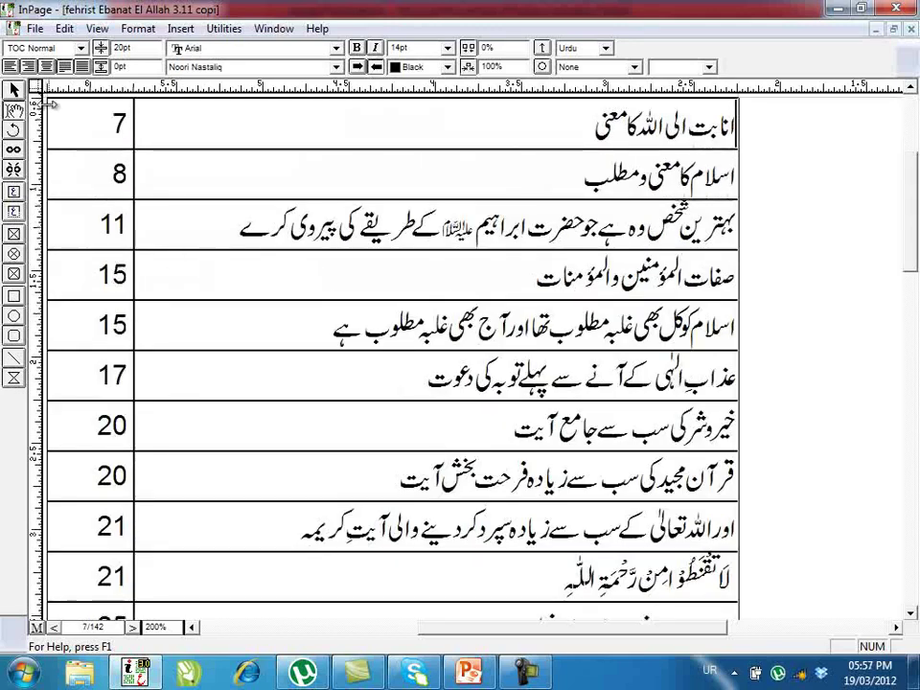
left_click_drag(74, 126, 68, 206)
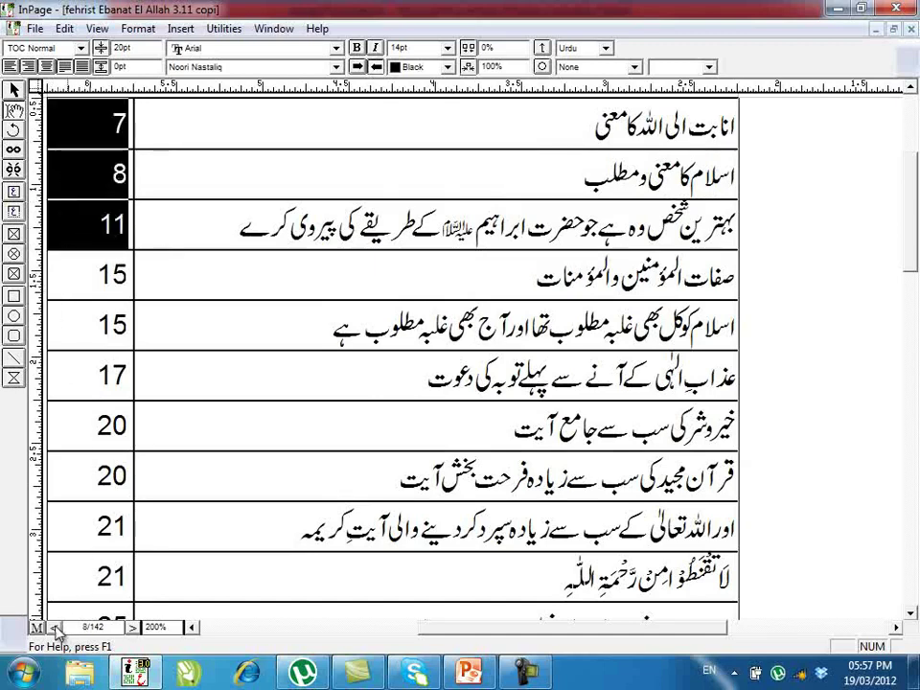
scroll(89, 297, "down", 15)
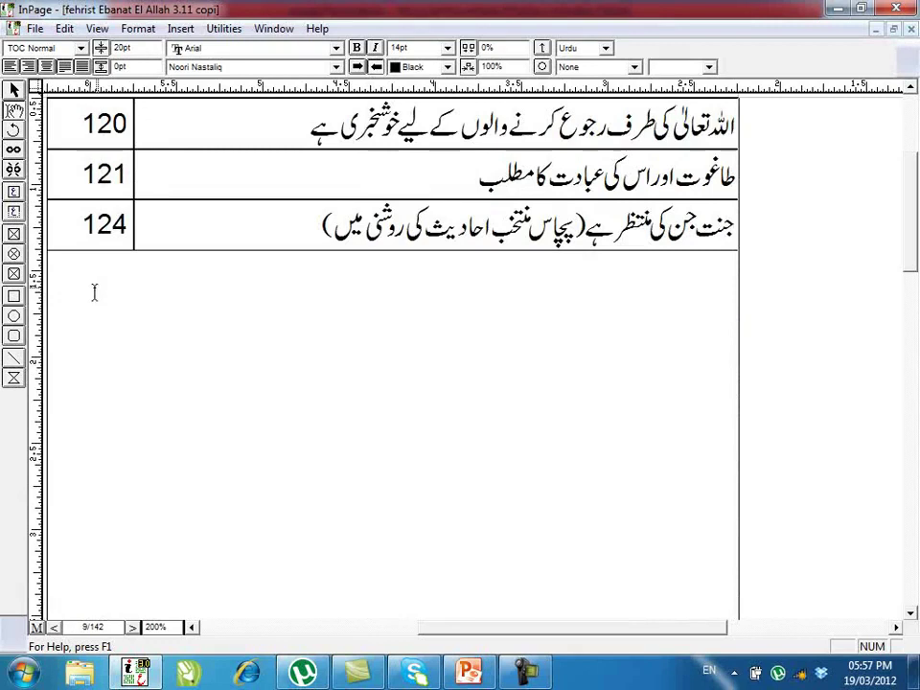
left_click(242, 197)
Step: Select the whole page-number column from the first row on page 7 to the last on page 9, and center it
key("ctrl+Home")
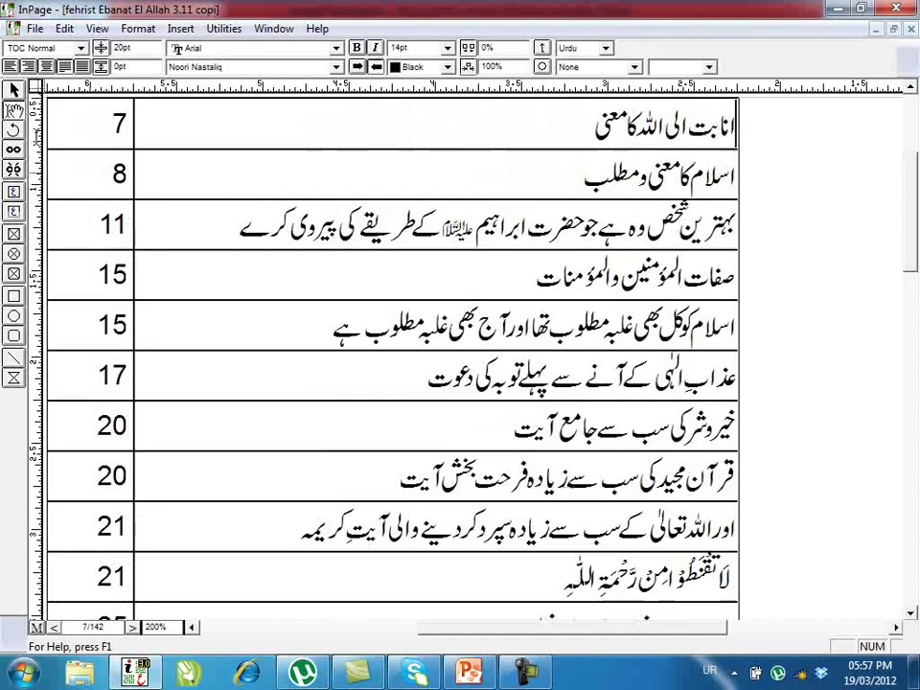
left_click_drag(61, 139, 83, 212)
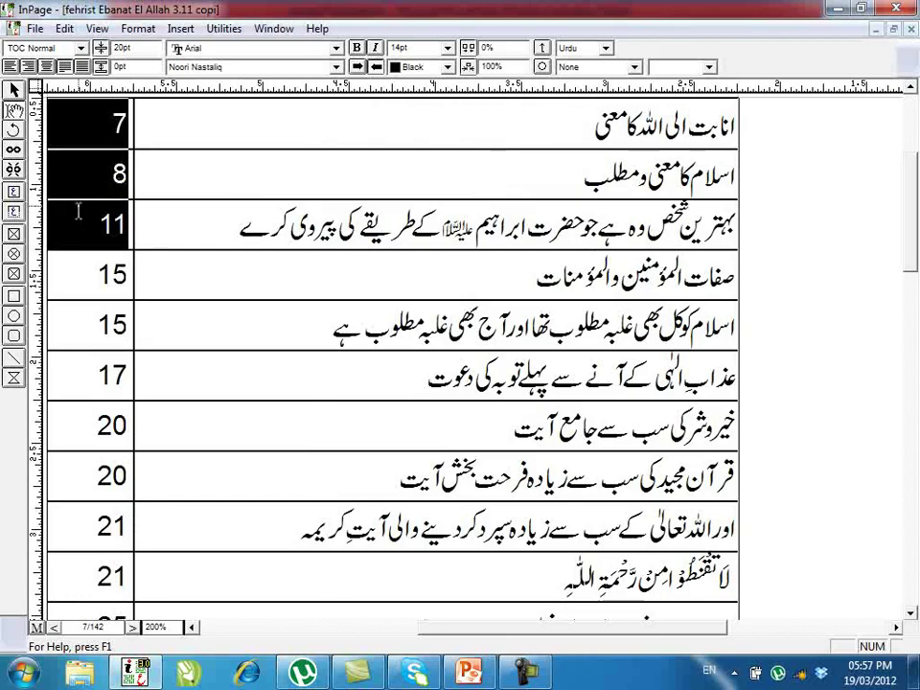
left_click(55, 630)
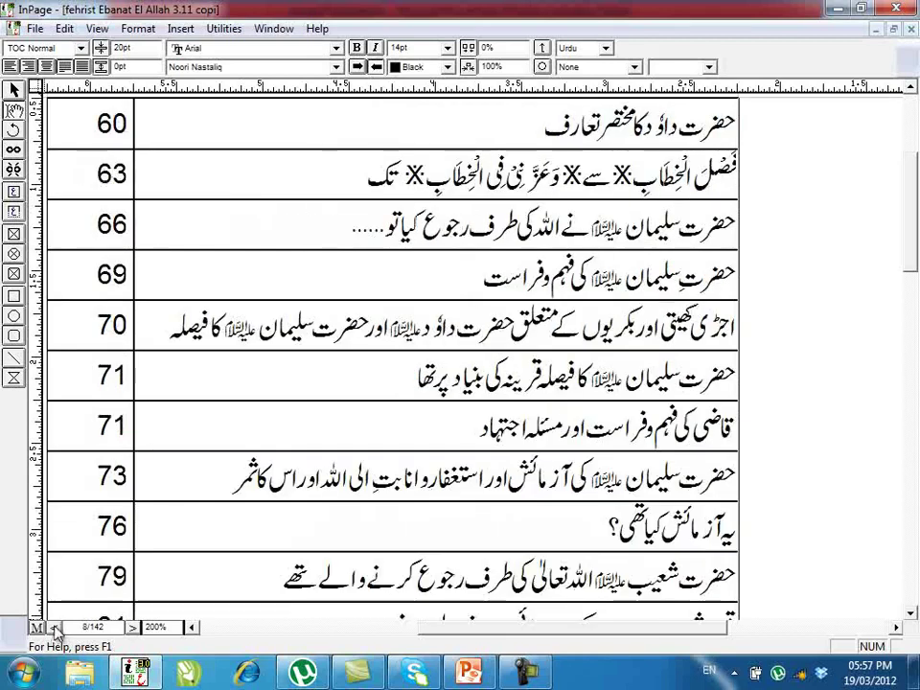
left_click_drag(79, 123, 92, 230)
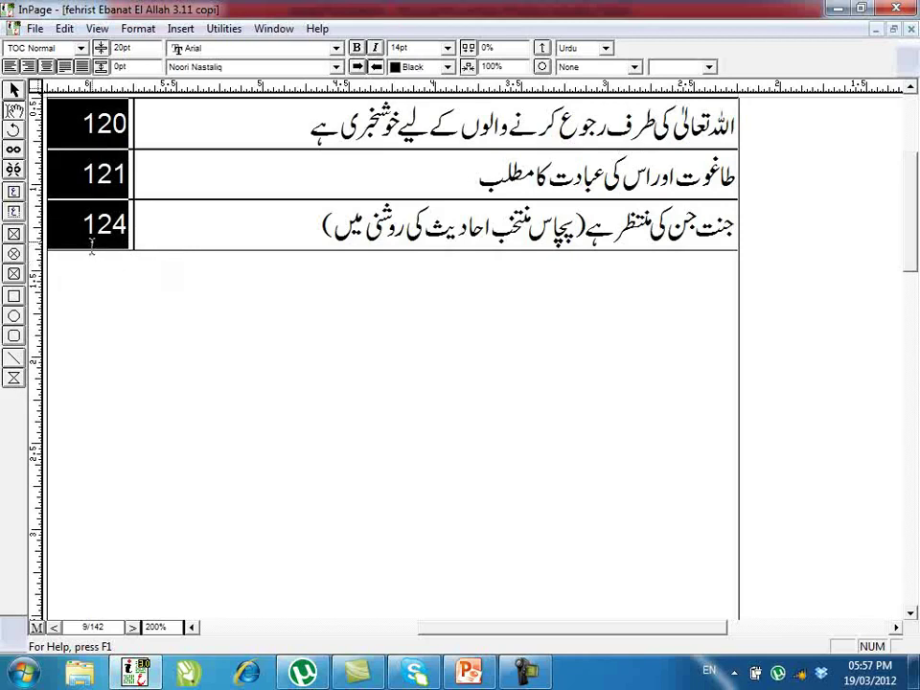
scroll(287, 249, "up", 3)
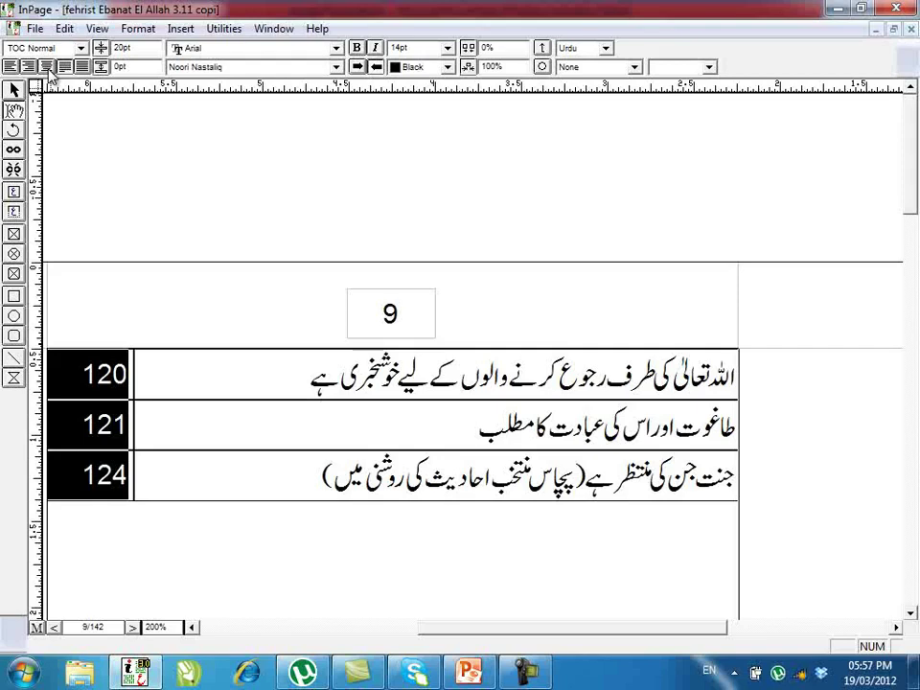
left_click(46, 67)
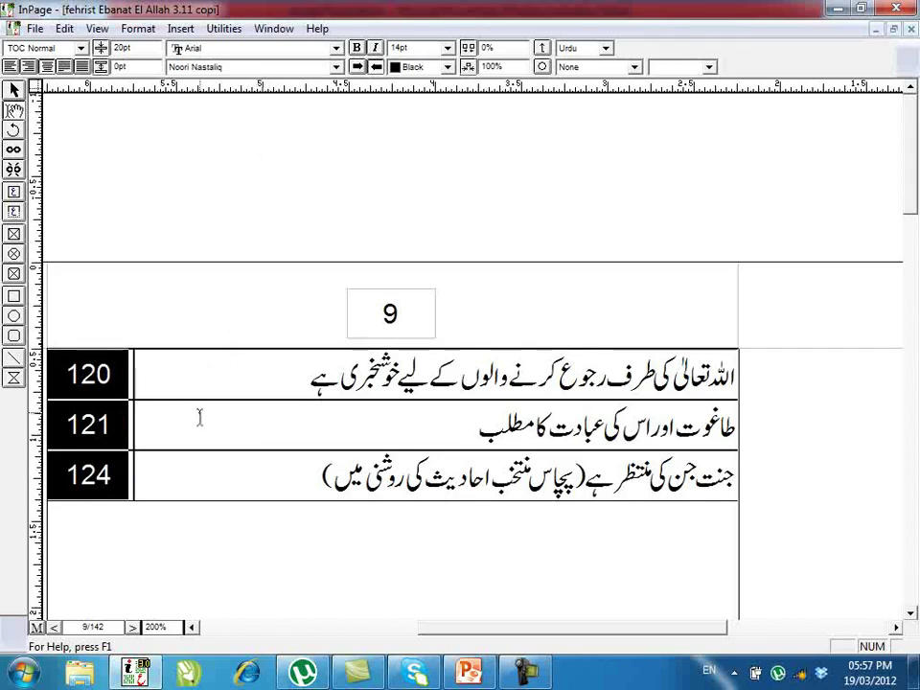
Step: Try Arial Black on the page-number column, and set its font to Times New Roman in bold
left_click(270, 49)
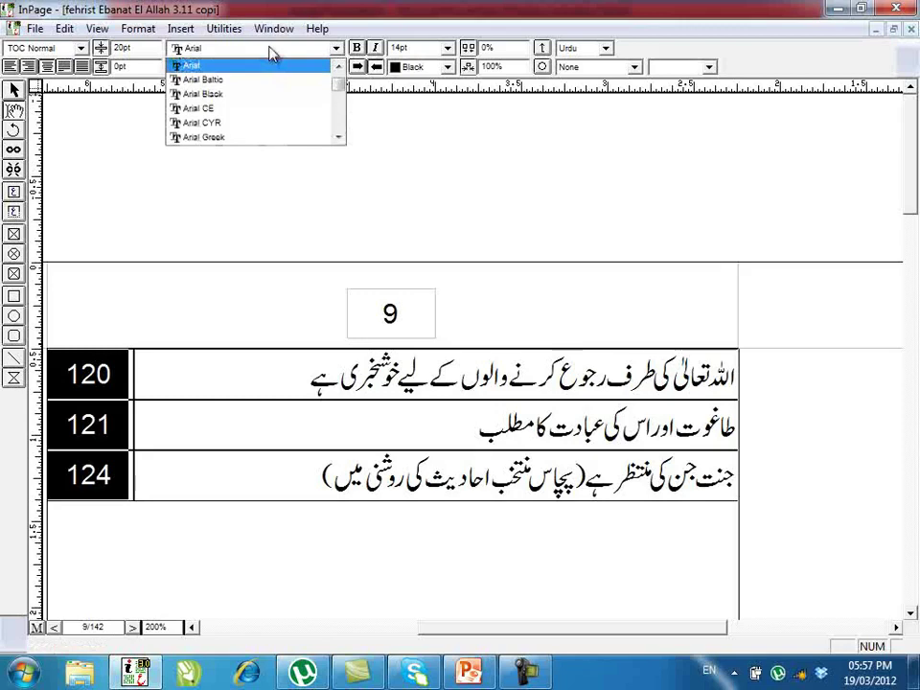
left_click(230, 94)
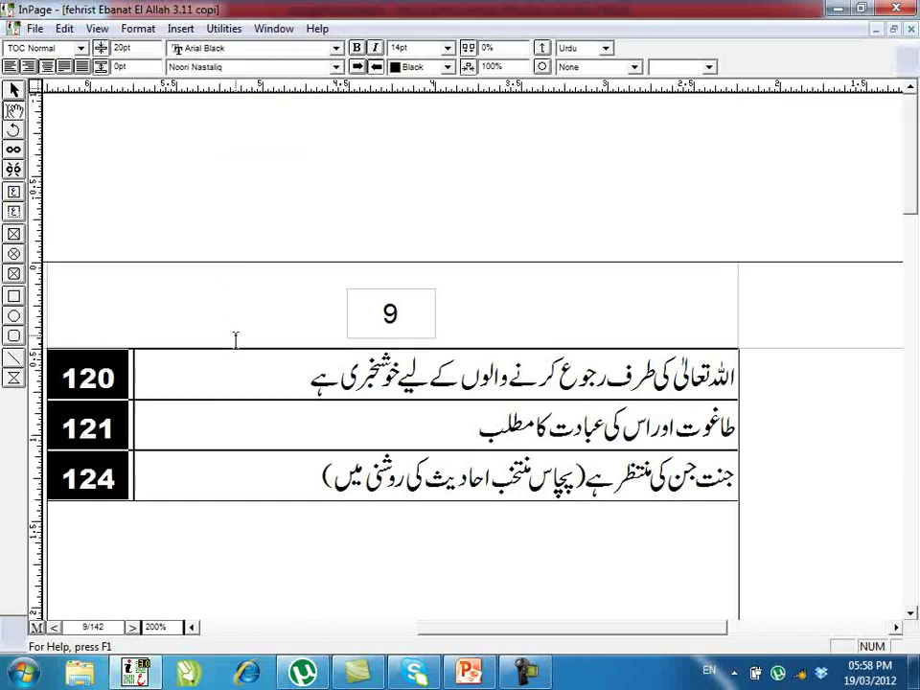
left_click(278, 50)
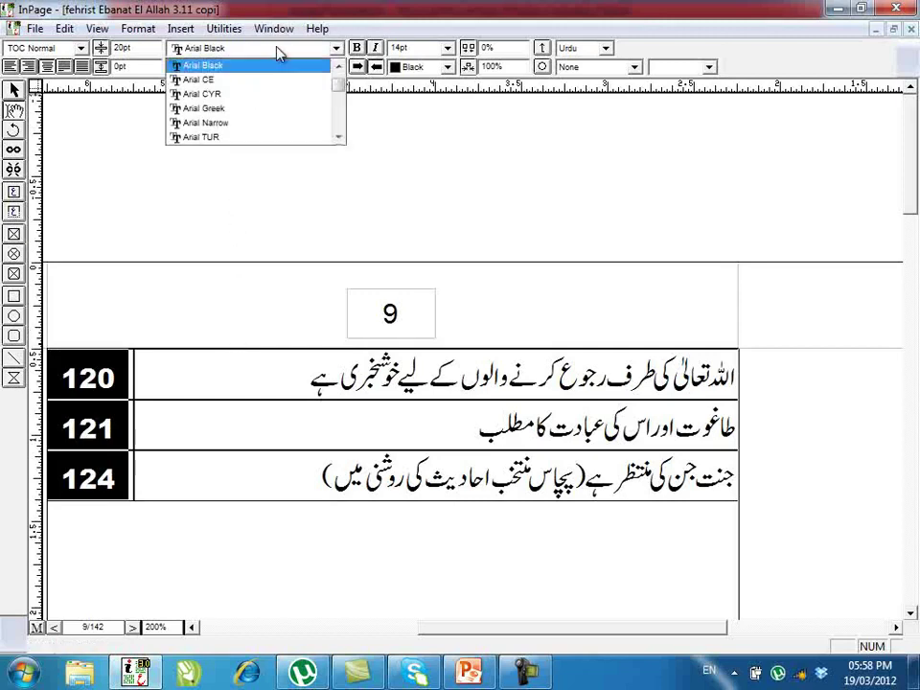
type("ti")
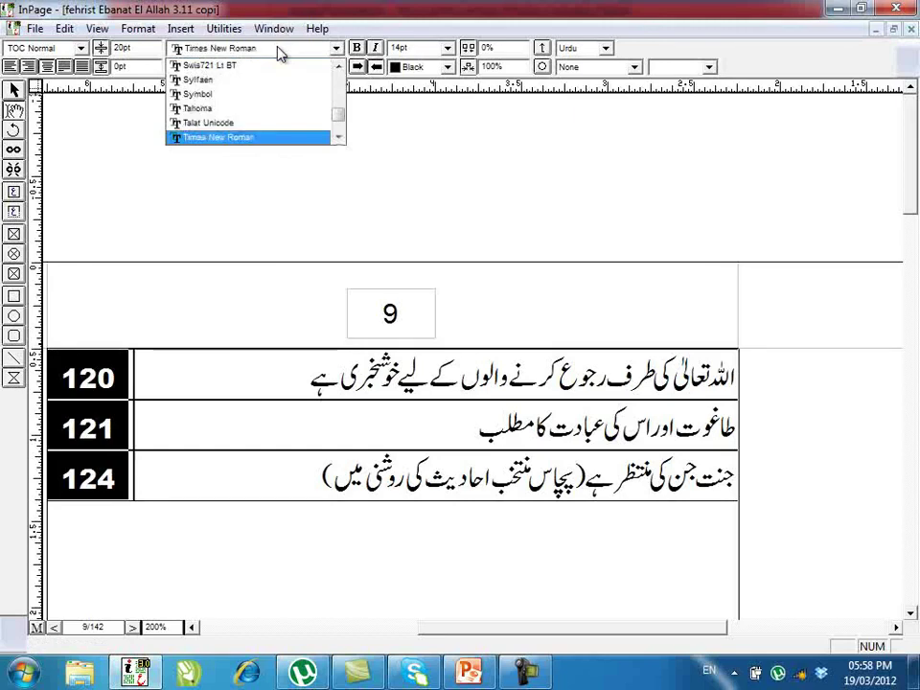
left_click(215, 137)
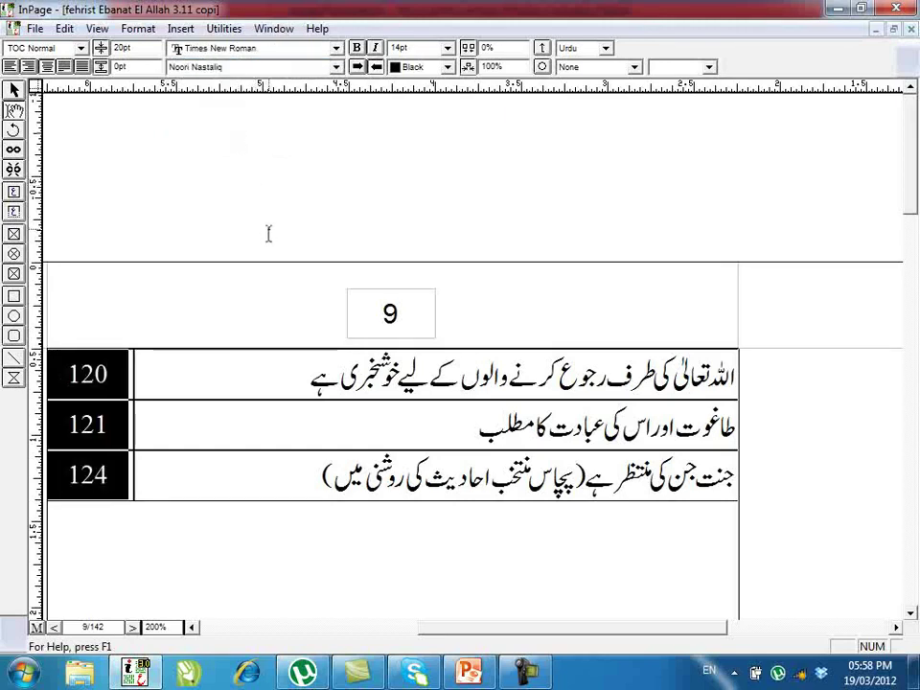
left_click(359, 50)
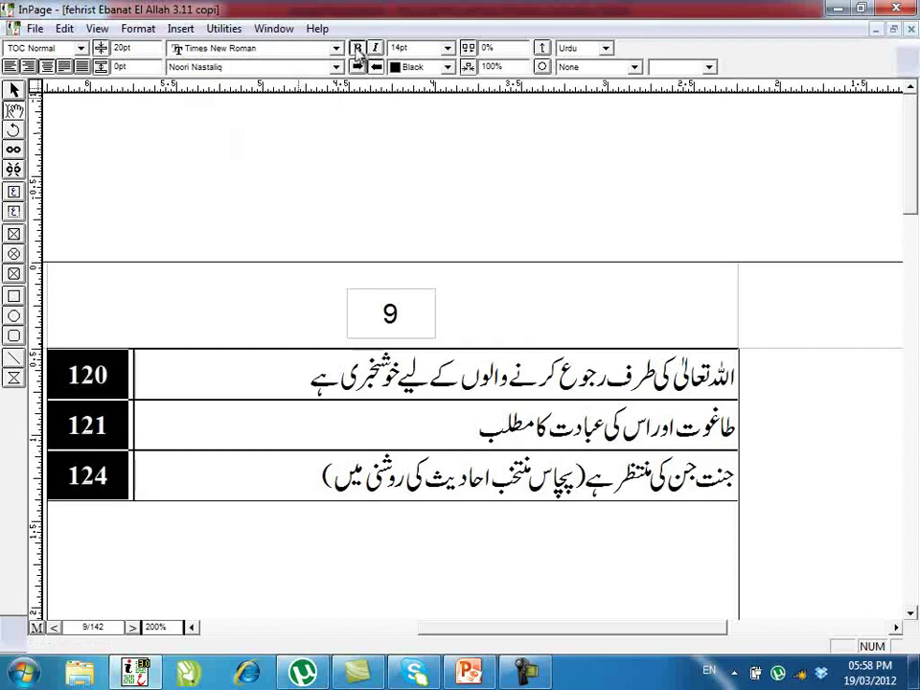
left_click(354, 381)
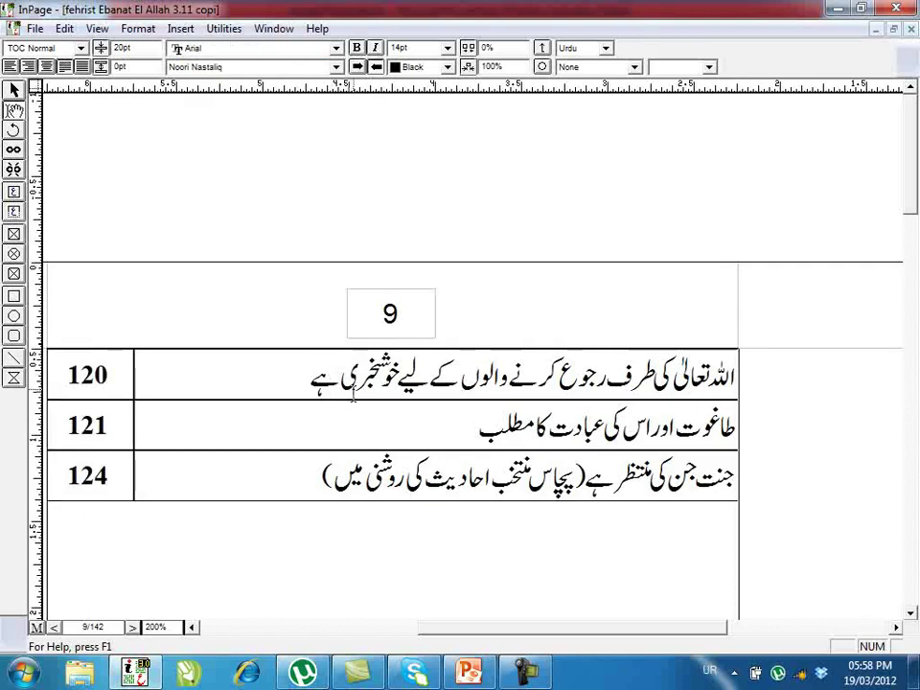
Step: Select both columns of the whole table from the first to the last entry and set the border style to None
scroll(353, 391, "up", 15)
scroll(365, 362, "up", 3)
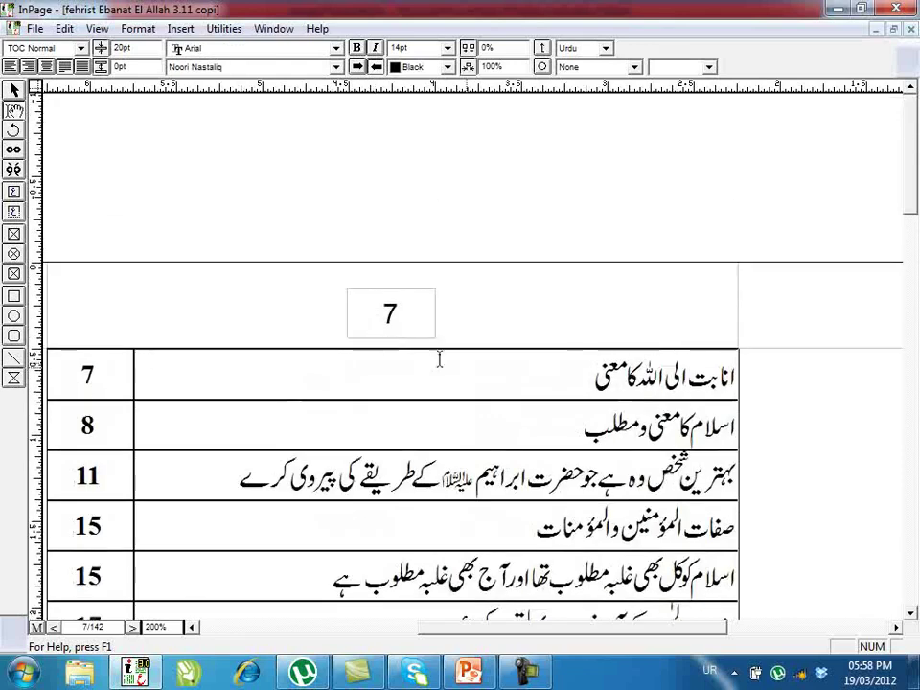
scroll(458, 410, "down", 1)
scroll(595, 299, "down", 3)
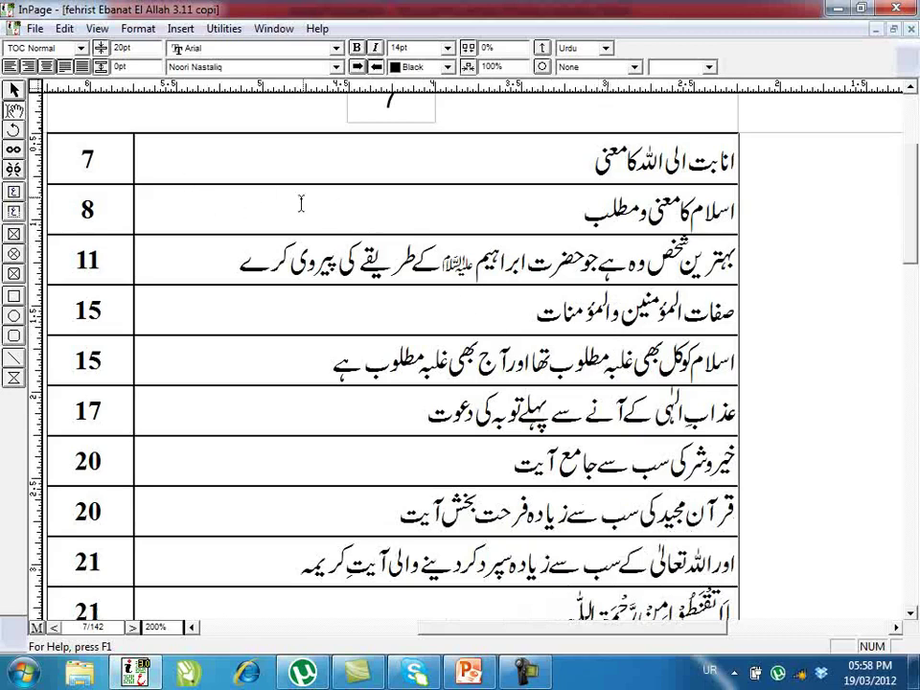
left_click(472, 167)
left_click_drag(691, 161, 117, 419)
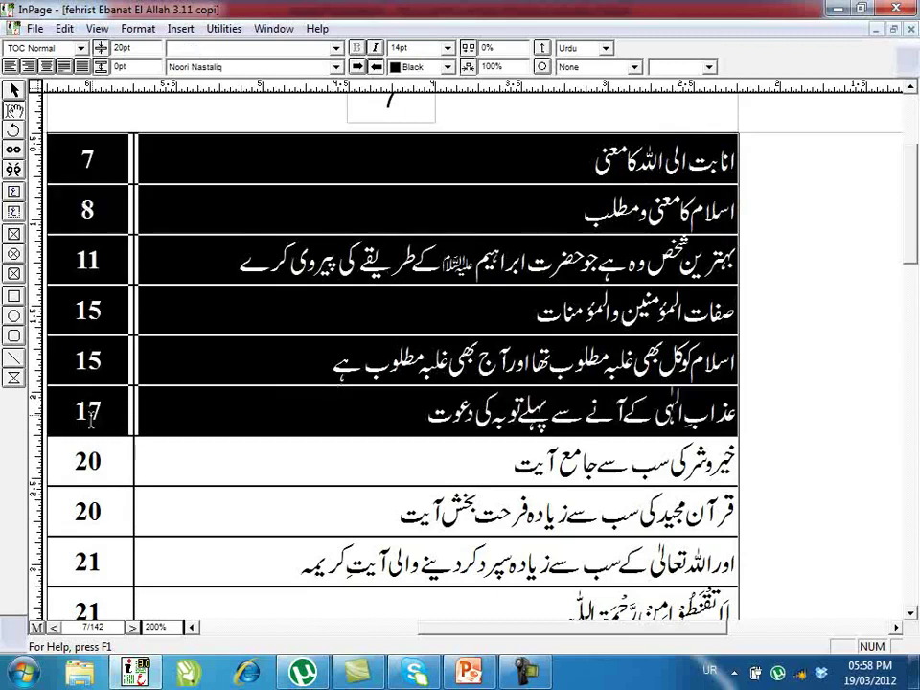
scroll(43, 484, "down", 10)
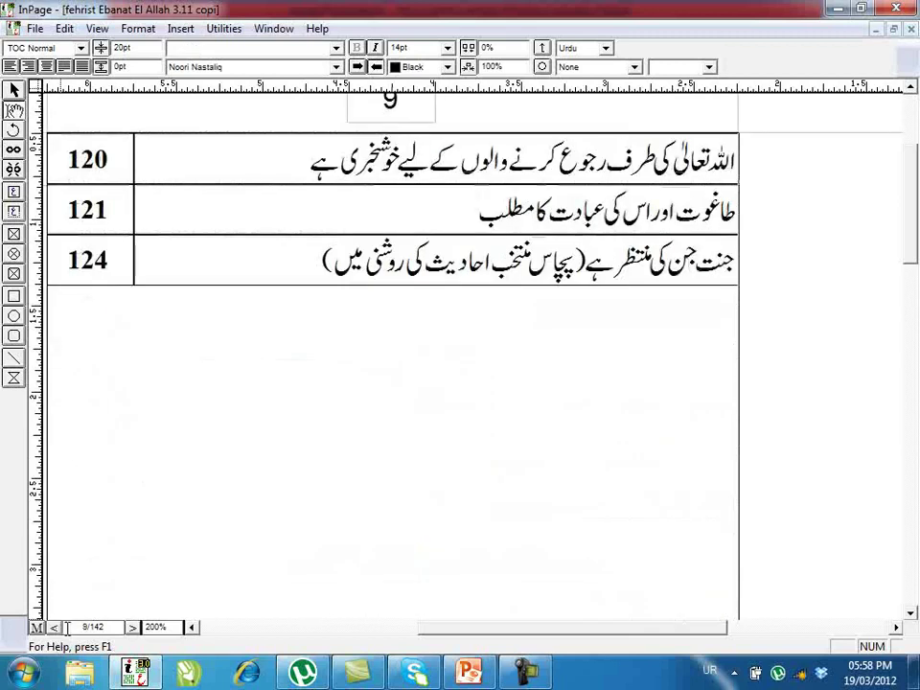
left_click(90, 248, "shift")
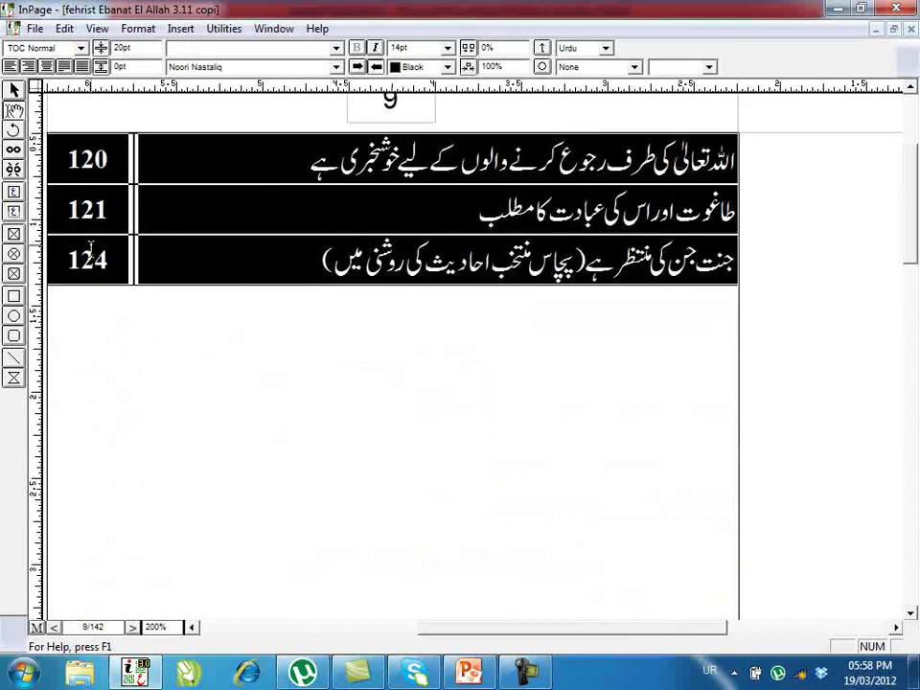
right_click(277, 178)
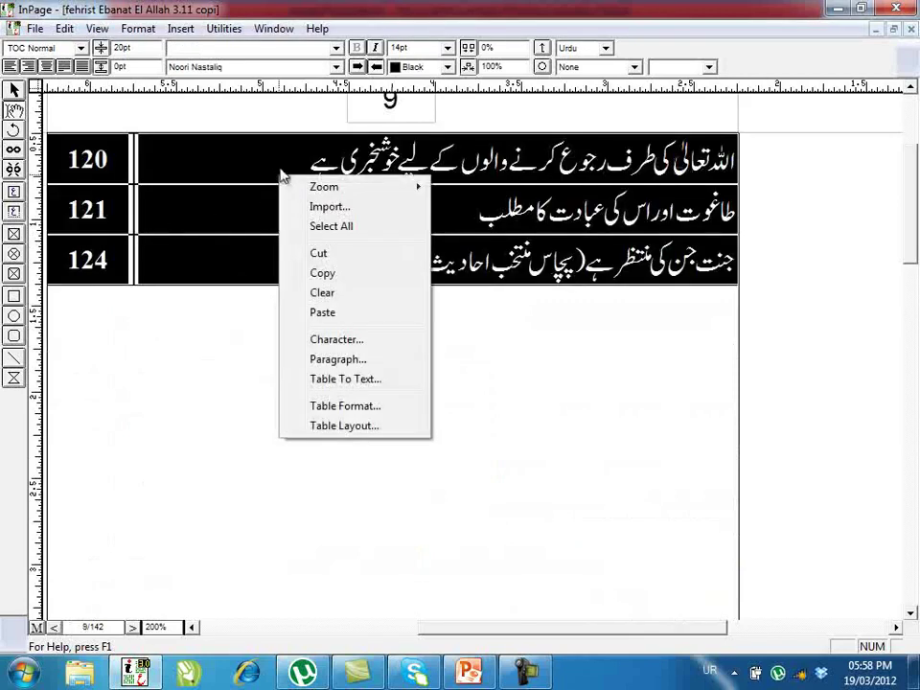
left_click(391, 412)
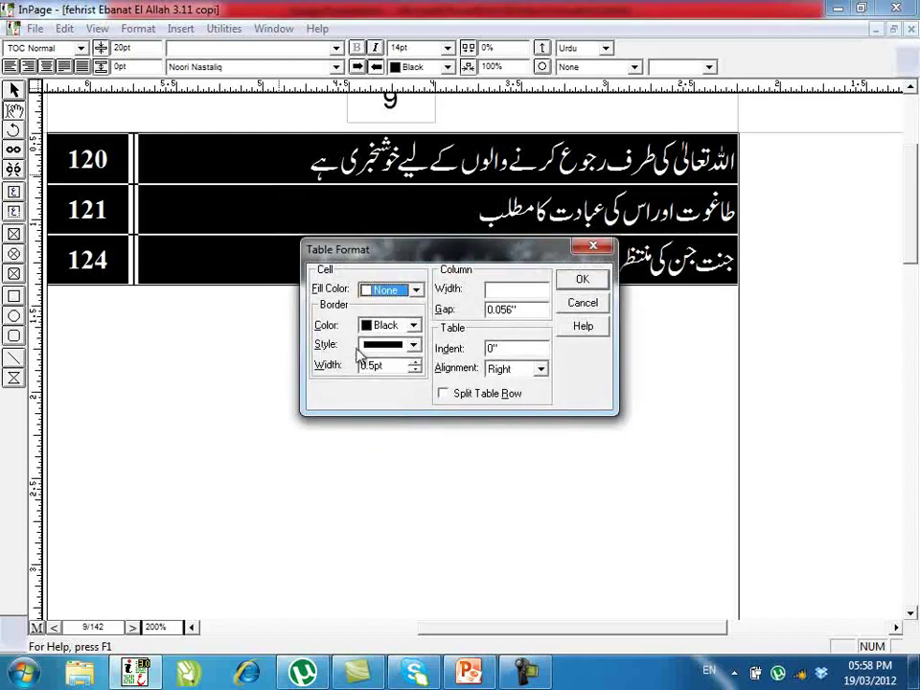
left_click(415, 348)
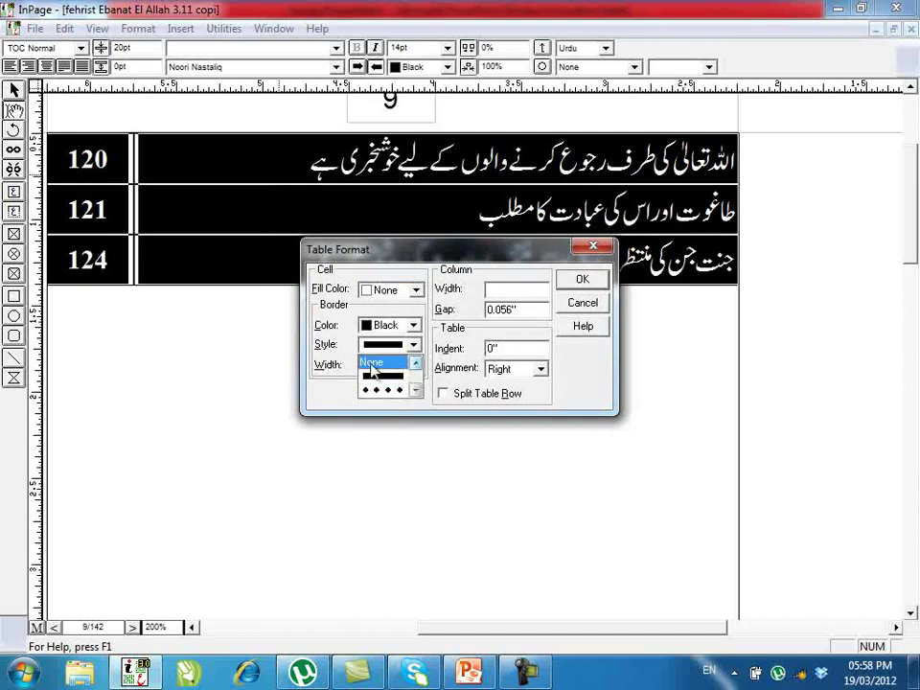
left_click(375, 358)
left_click(578, 282)
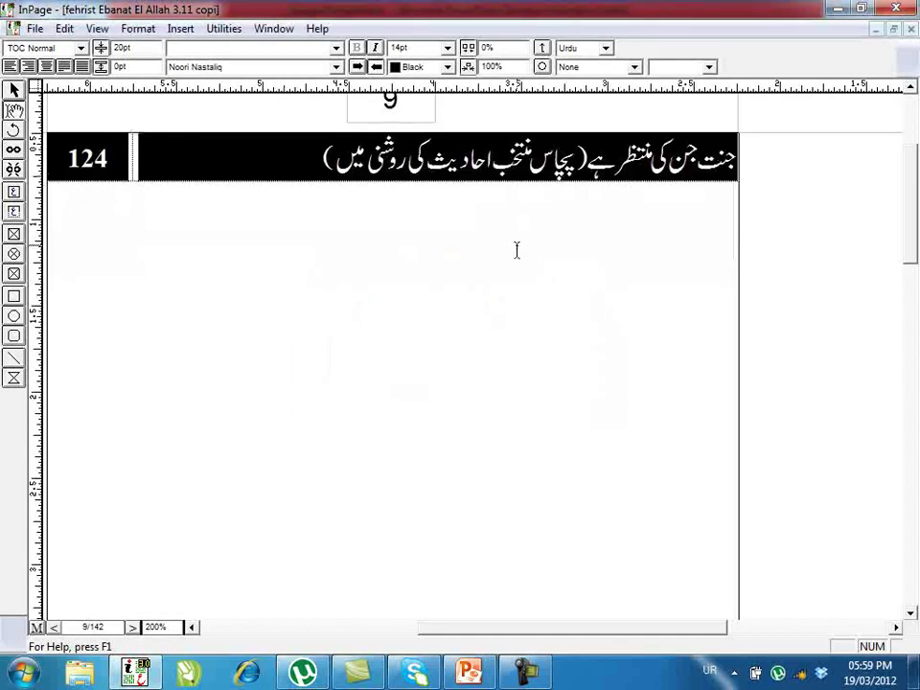
Step: Reselect the table from its first entry through the last row on page 9 and set the border style to a solid line
scroll(527, 351, "up", 10)
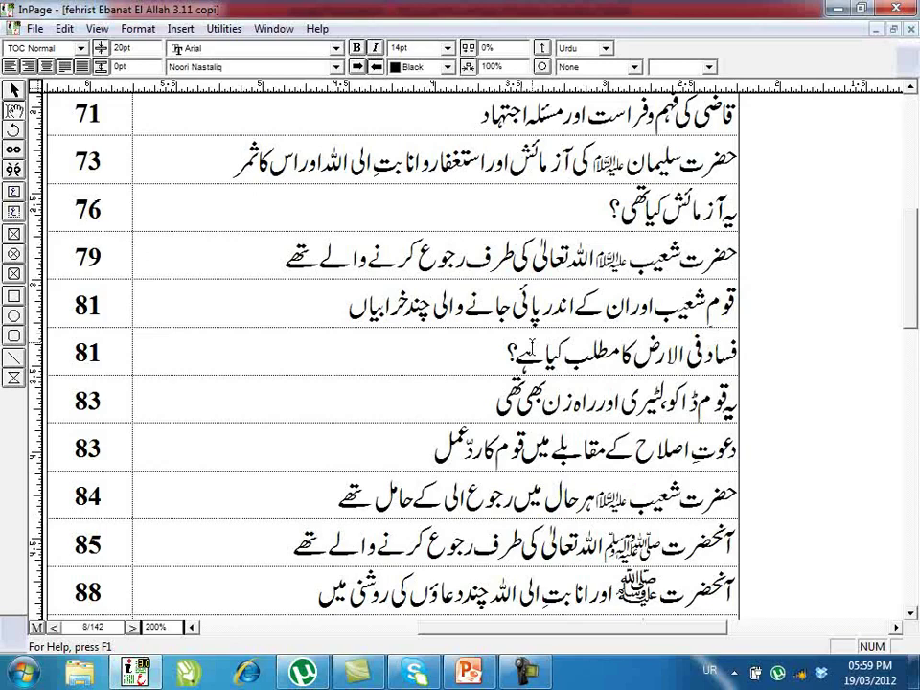
scroll(474, 240, "up", 5)
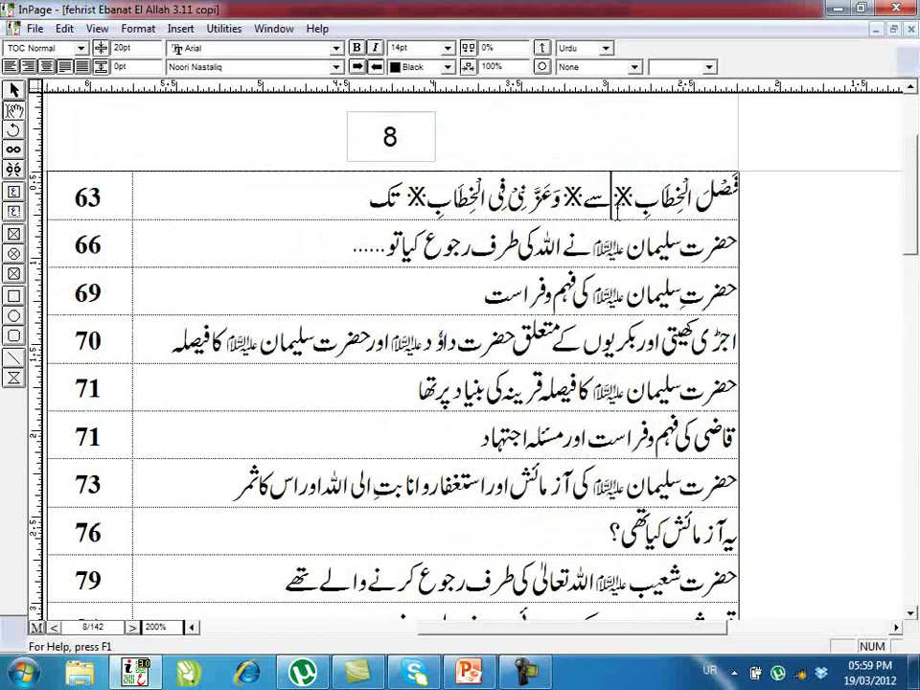
scroll(536, 288, "up", 5)
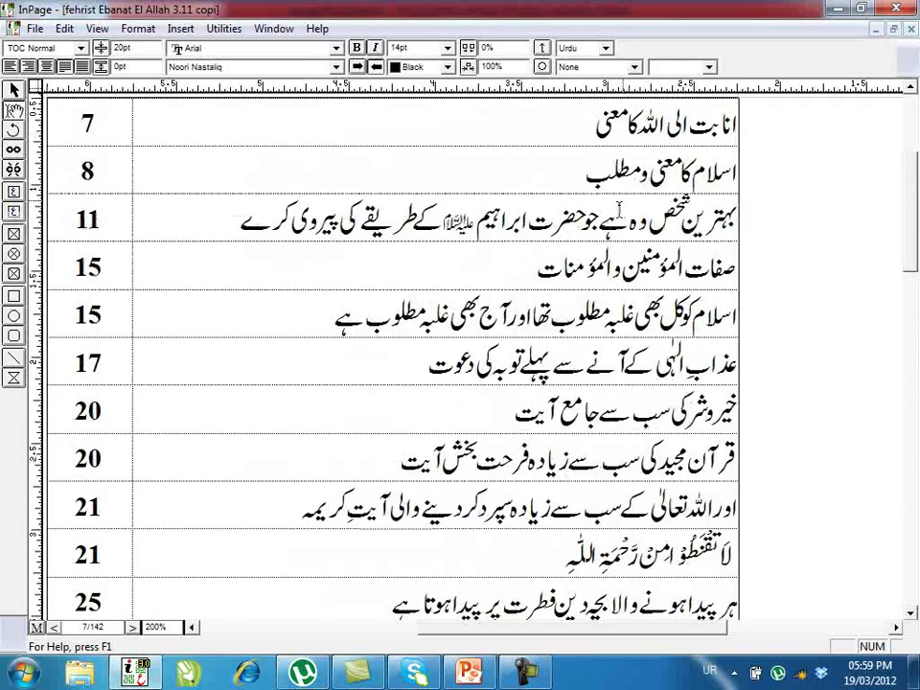
left_click_drag(537, 104, 339, 408)
left_click(340, 408)
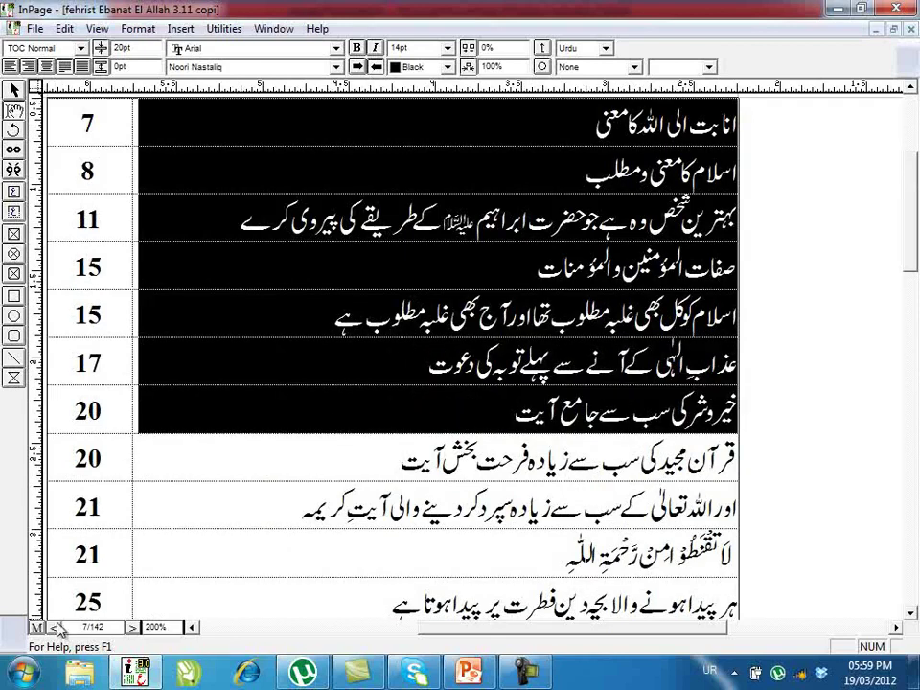
scroll(43, 475, "down", 10)
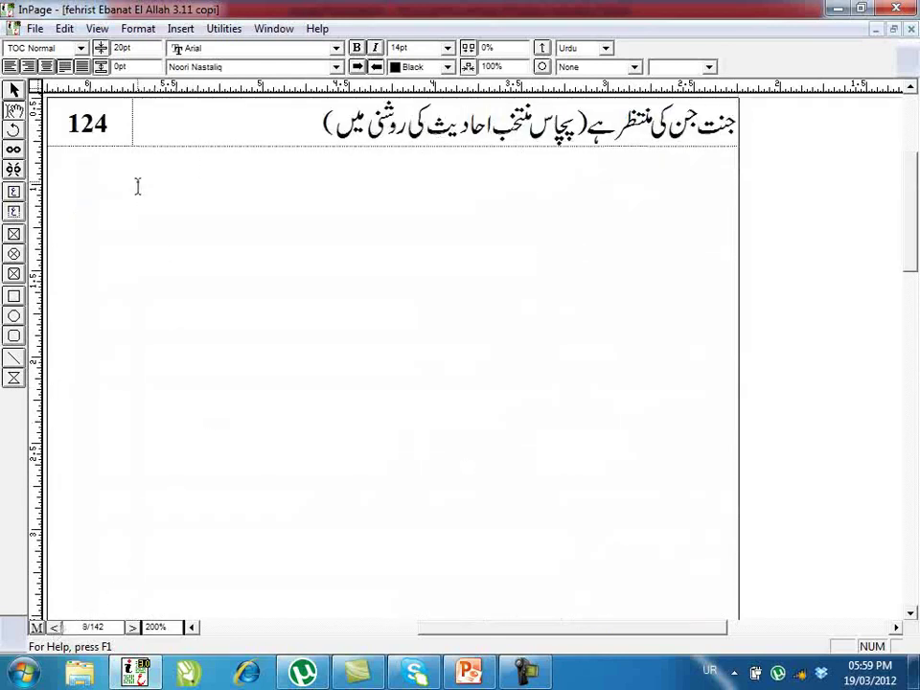
scroll(146, 202, "up", 3)
left_click_drag(104, 342, 196, 328)
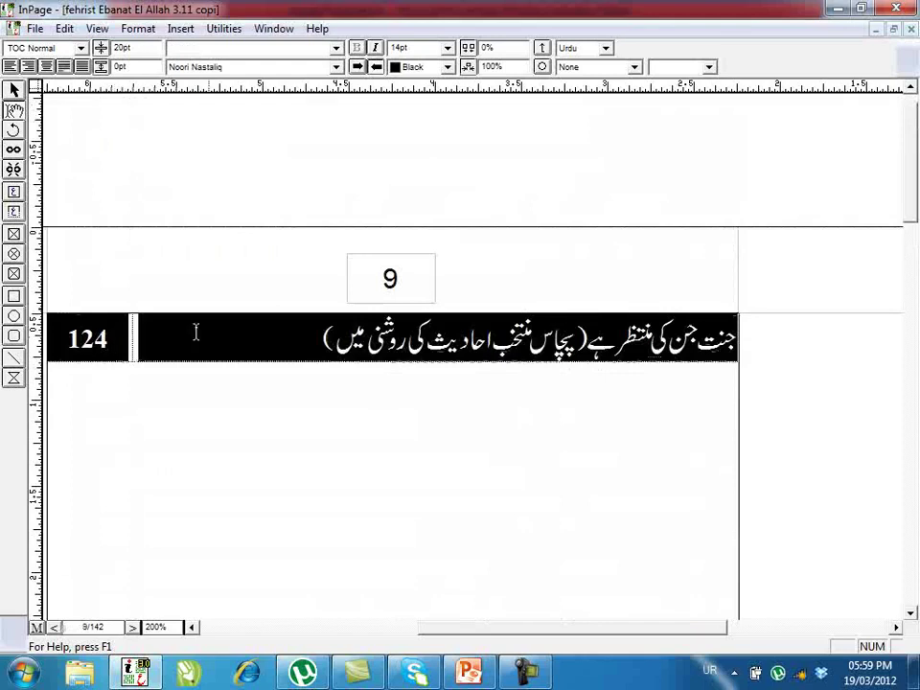
right_click(215, 329)
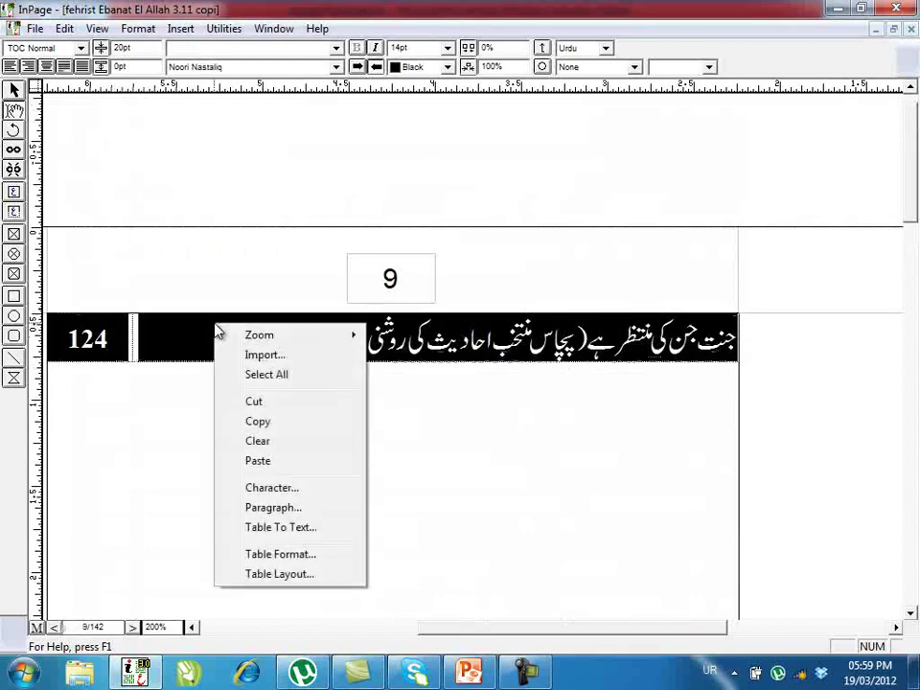
left_click(299, 556)
left_click(414, 347)
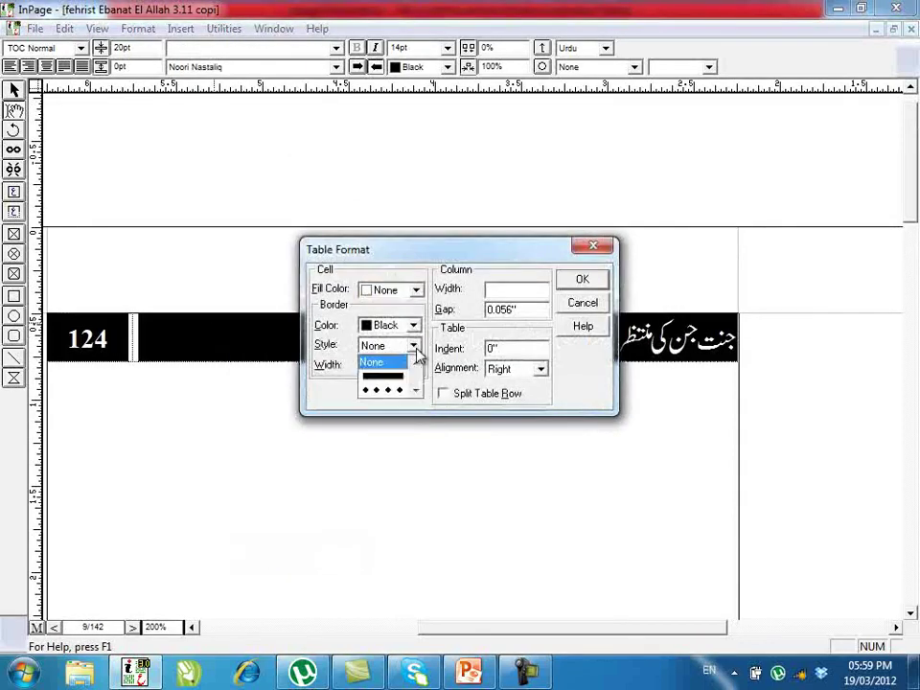
left_click(398, 382)
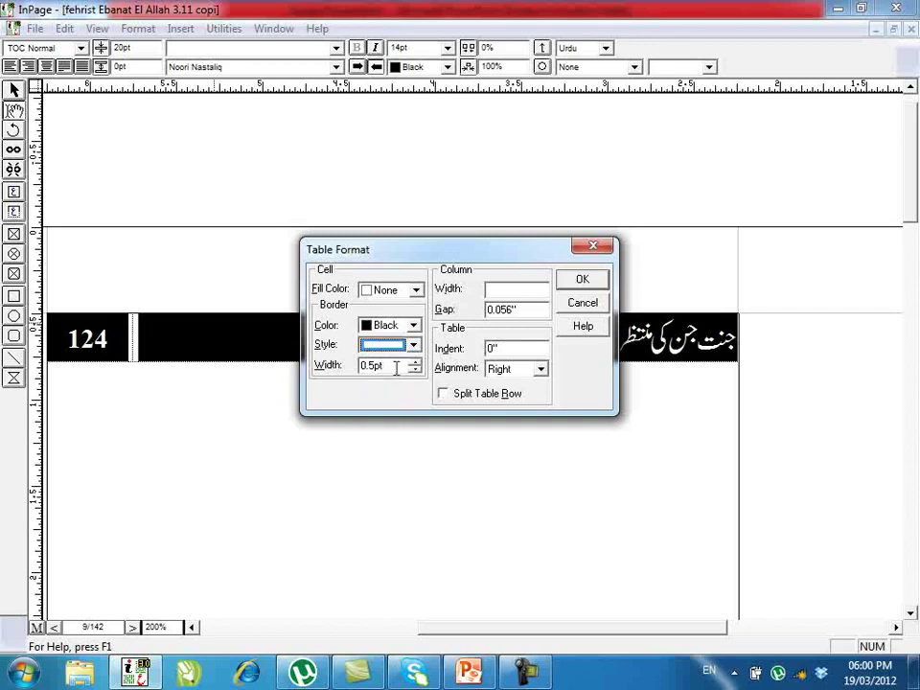
left_click(581, 281)
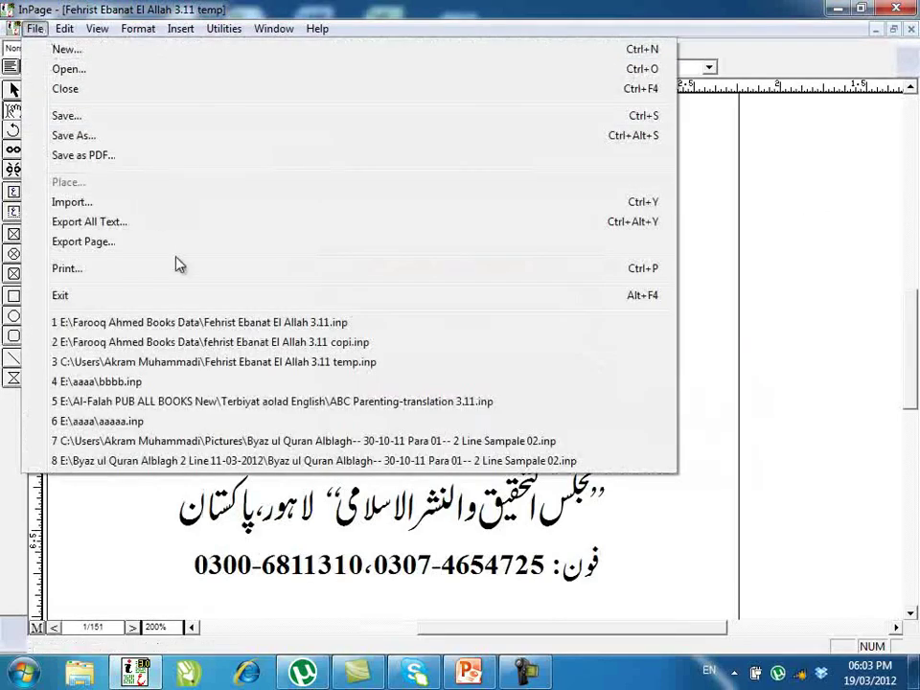
Step: Open the book Tooboo El Allah 3.11 and check the table-of-contents option in its Sub Heading style's paragraph preferences
left_click(541, 151)
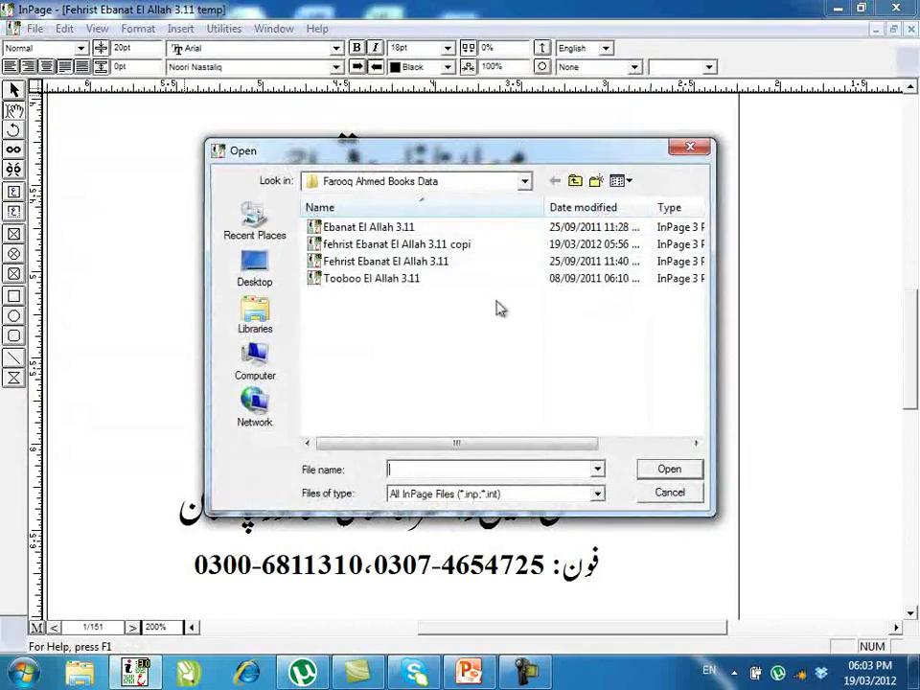
double_click(414, 279)
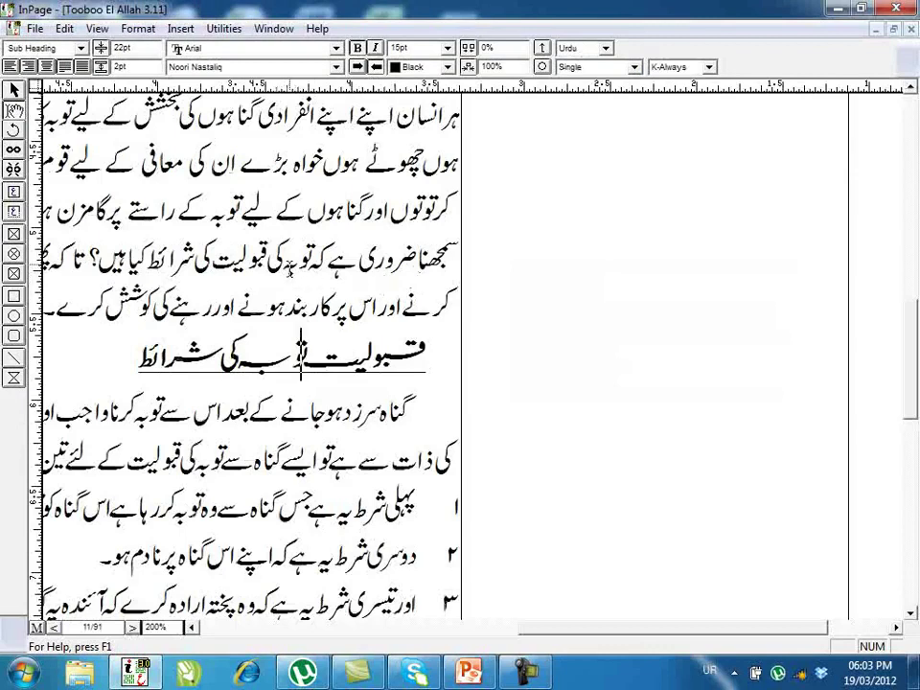
key("F11")
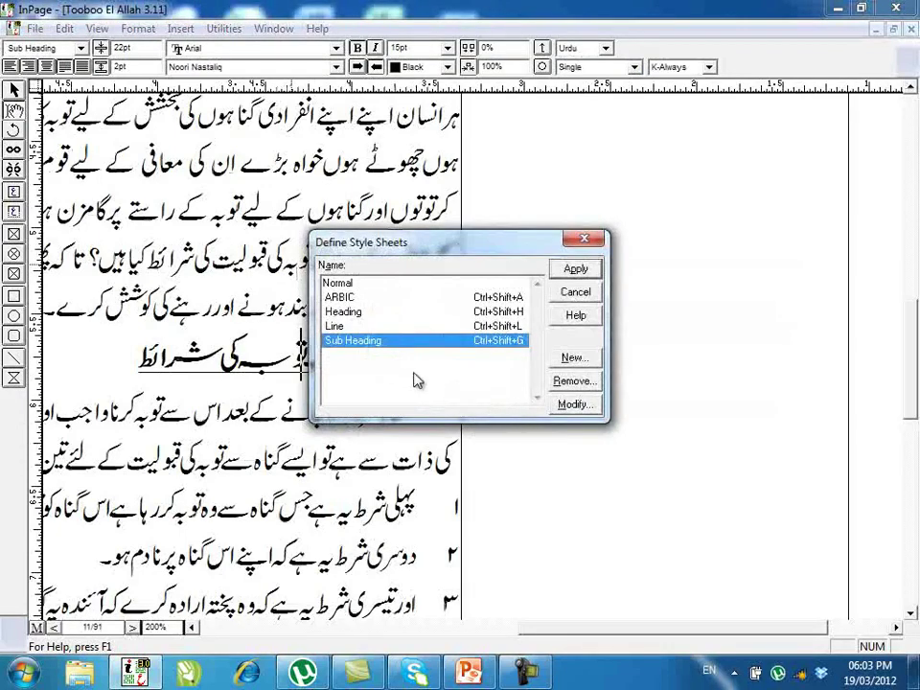
left_click(575, 404)
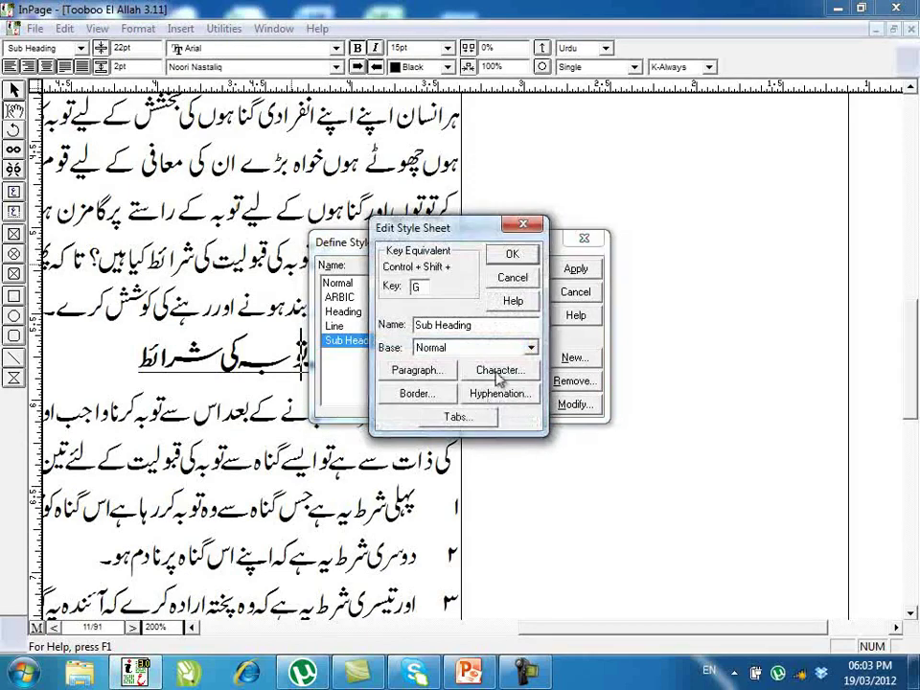
left_click(423, 377)
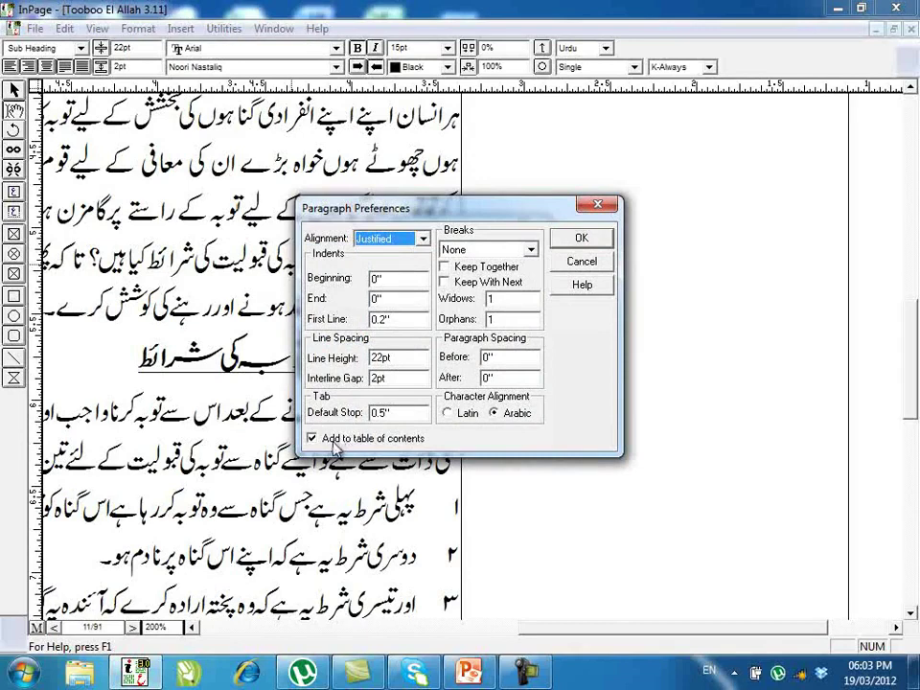
left_click(581, 238)
left_click(526, 260)
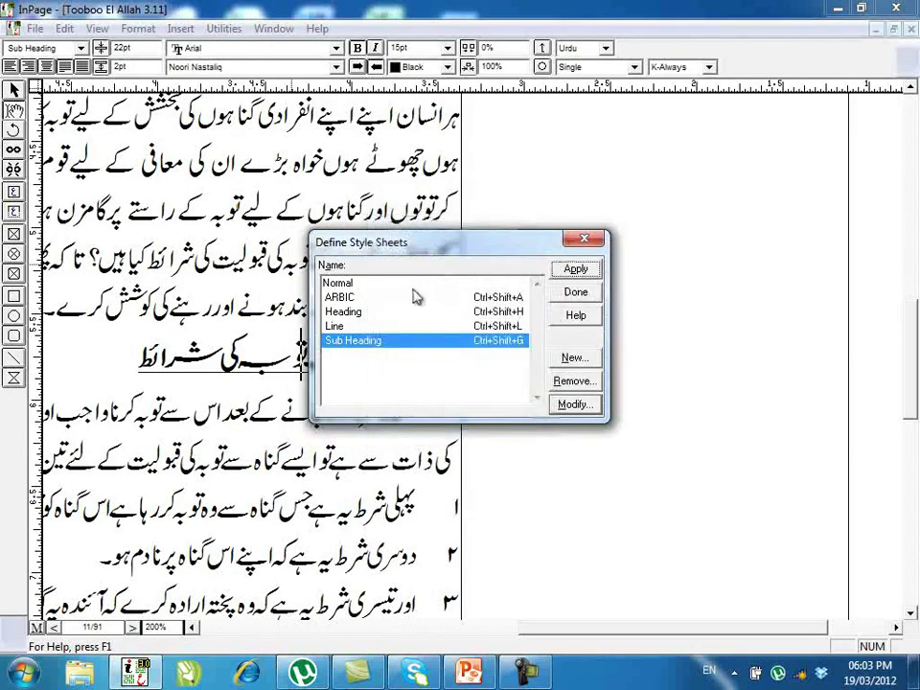
Step: Check the Add to table of contents option in the Heading style's paragraph preferences and close the style sheets
left_click(365, 312)
left_click(572, 407)
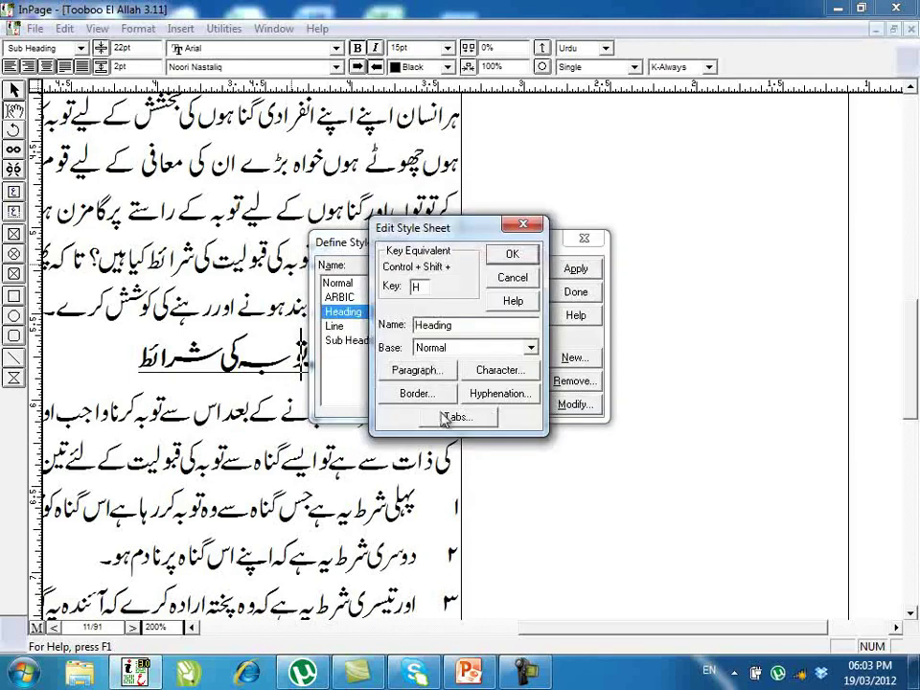
left_click(424, 372)
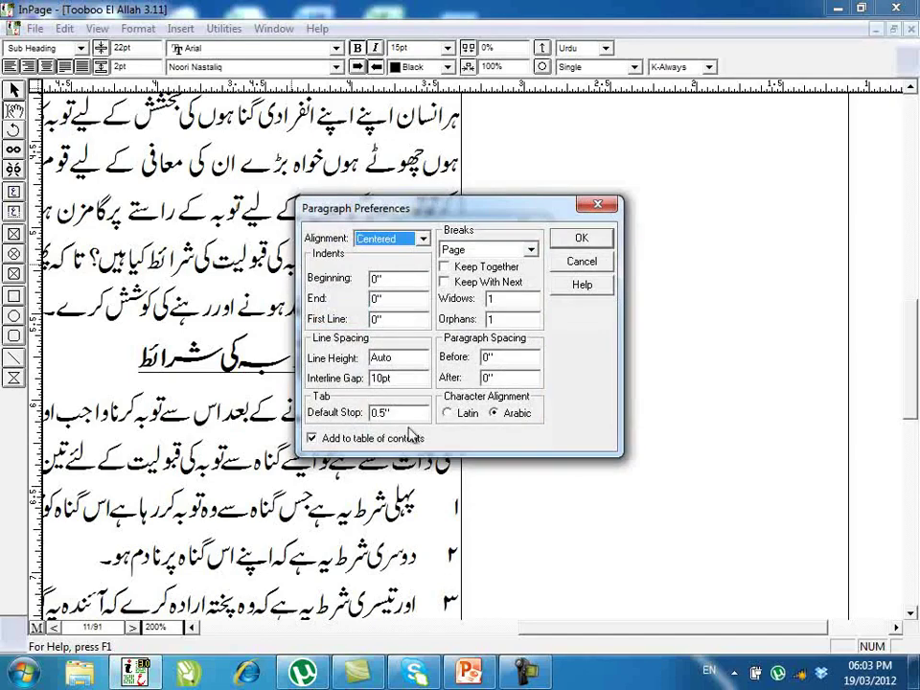
left_click(580, 239)
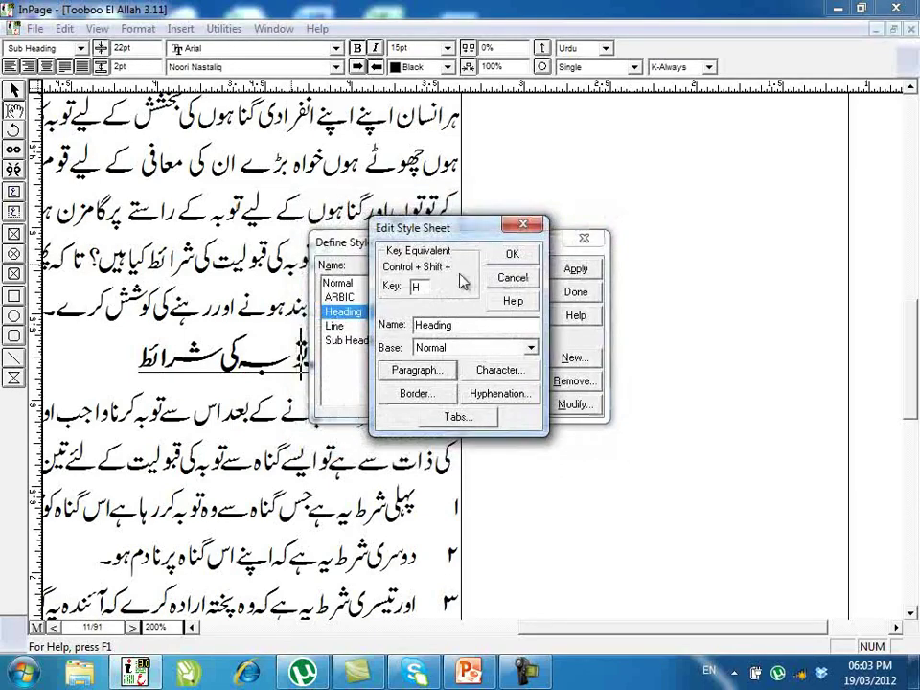
left_click(398, 196)
left_click(576, 291)
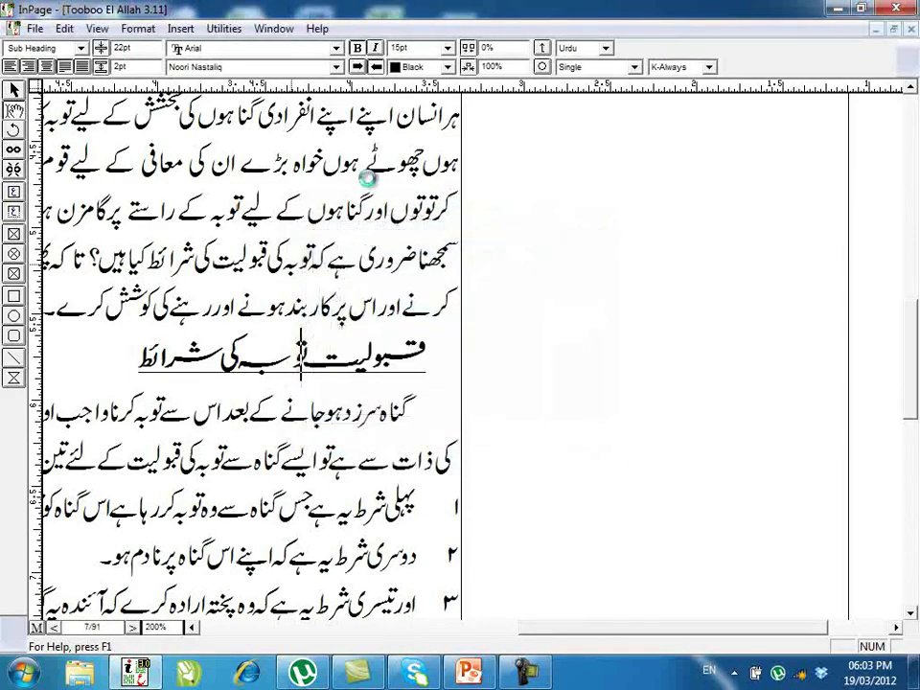
Step: Generate the table of contents of Tooboo El Allah 3.11 to the clipboard, allowing the clipboard contents to be overwritten
left_click(230, 30)
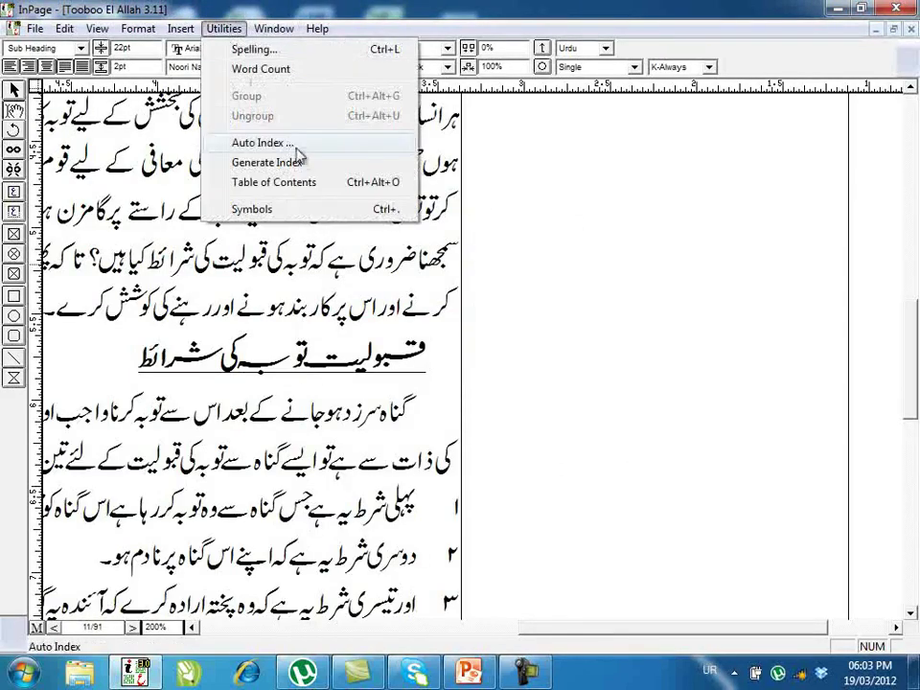
left_click(307, 185)
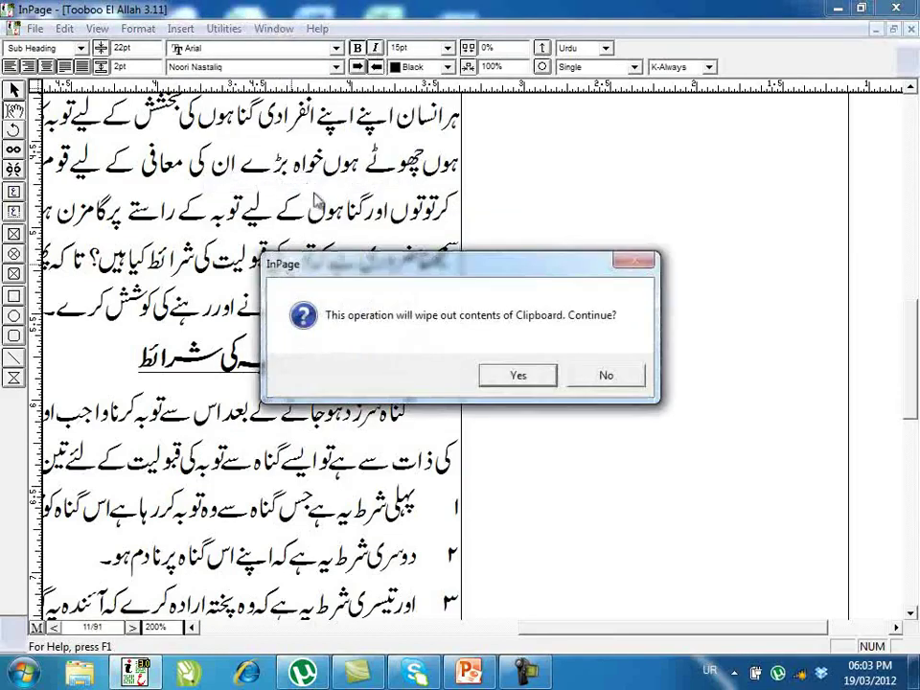
left_click(523, 378)
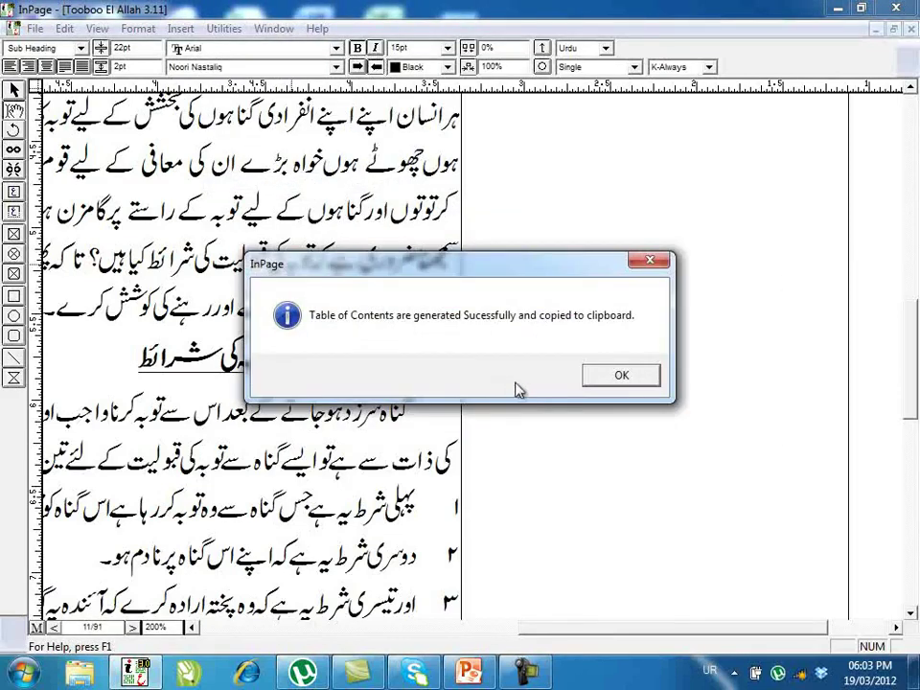
left_click(620, 378)
left_click(261, 225)
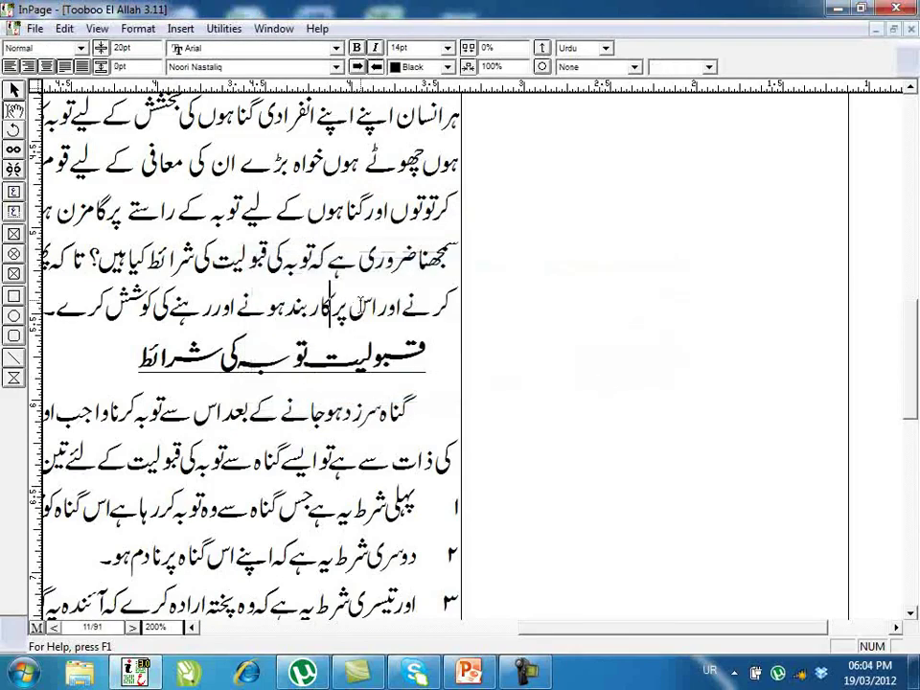
Step: Open the file fehrist Ebanat El Allah 3.11 copi and replace its entire contents with the generated table of contents
left_click(34, 29)
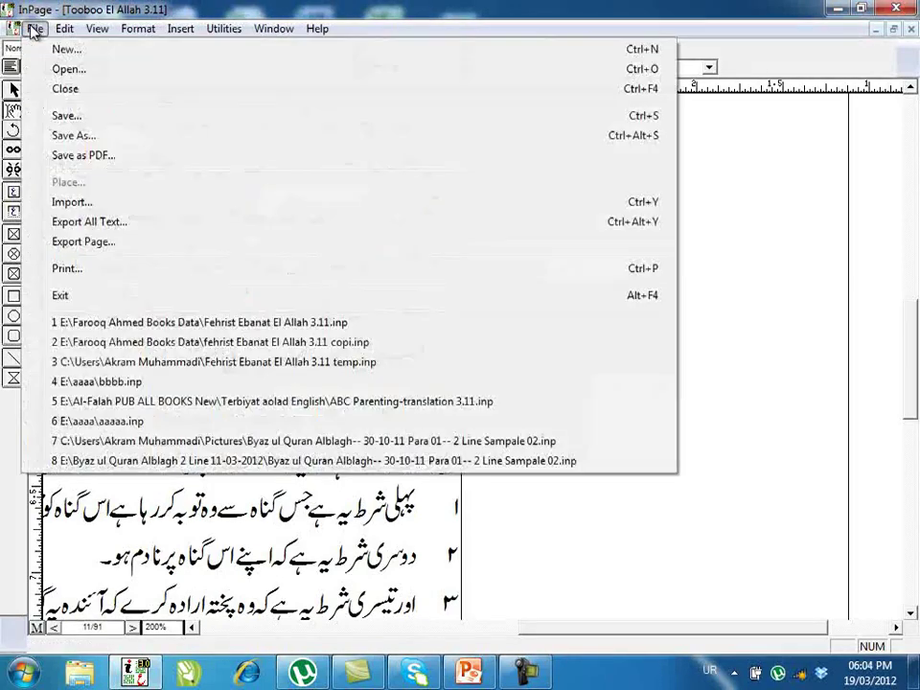
left_click(389, 345)
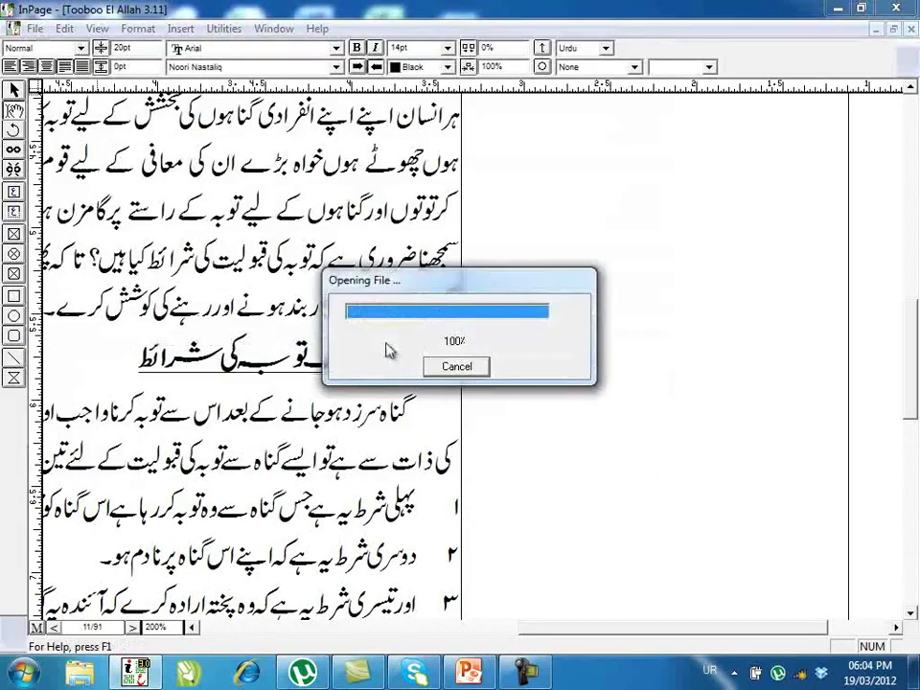
key("ctrl+a")
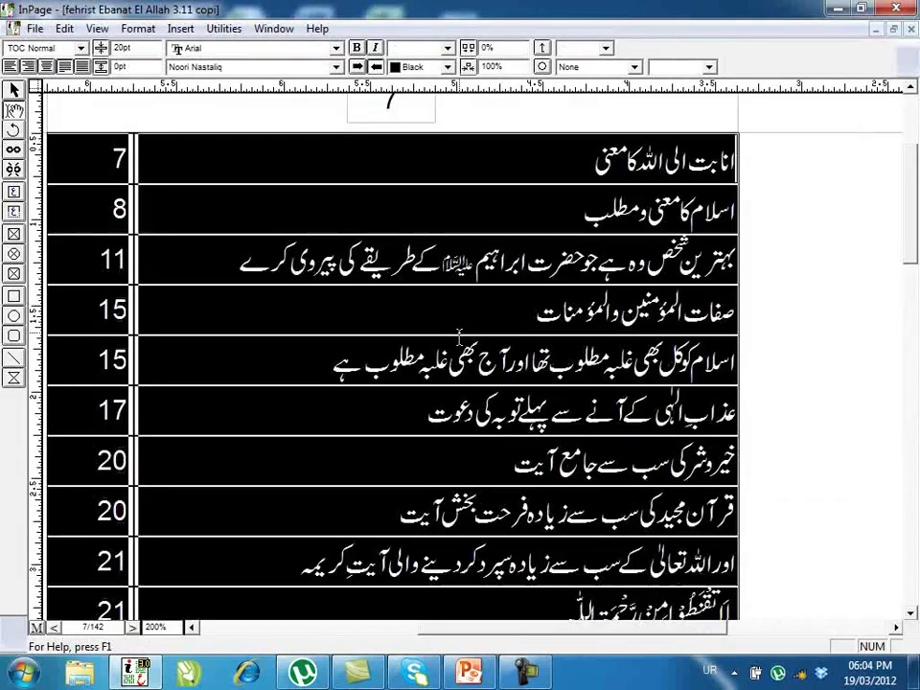
key("Delete")
right_click(347, 235)
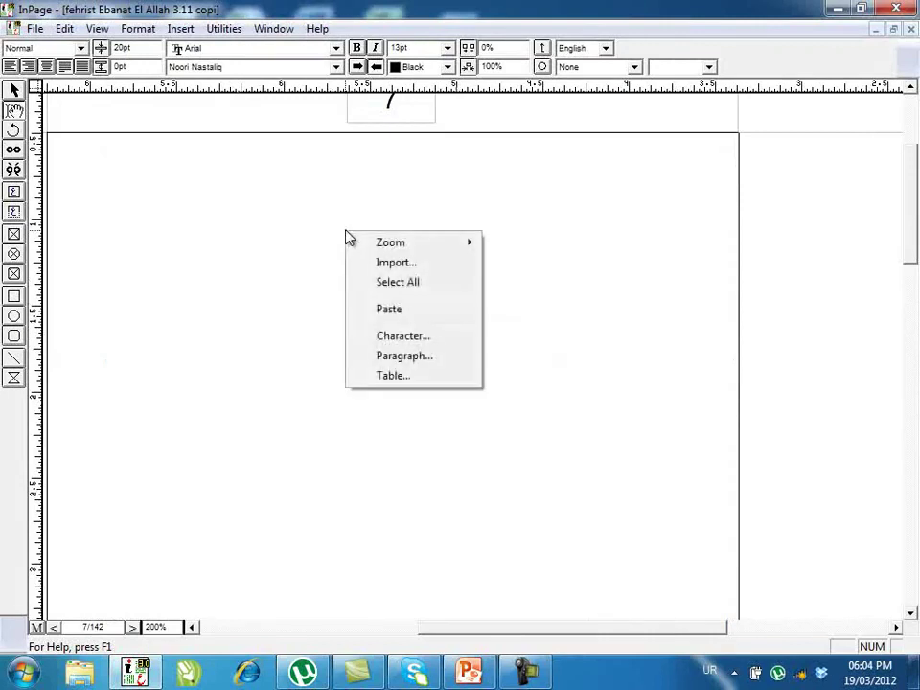
left_click(403, 312)
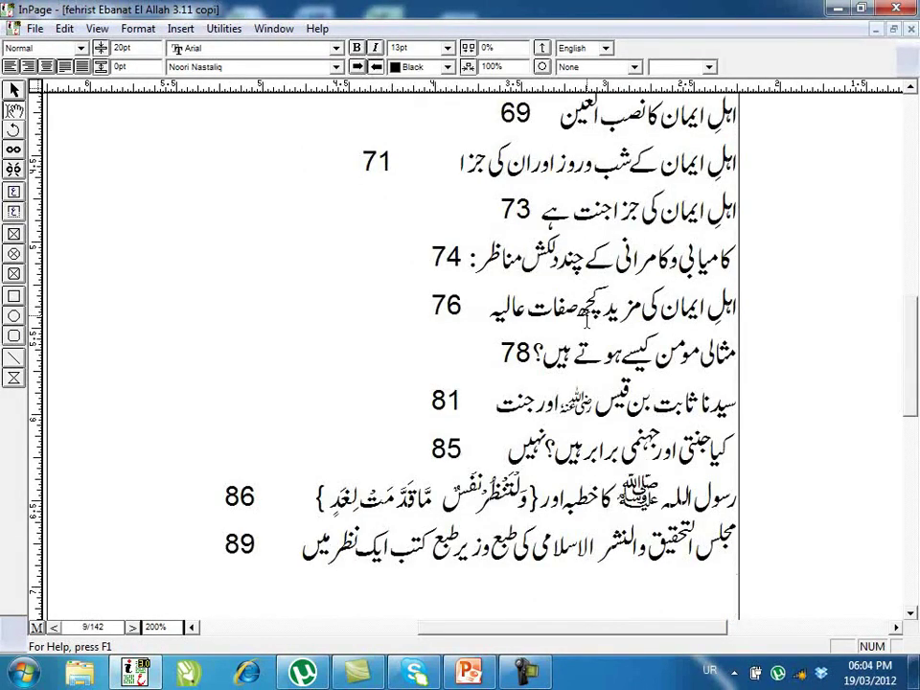
Step: Select the pasted contents list through its last entry, excluding the trailing blank line, and convert it to a table from tabs
key("ctrl+a")
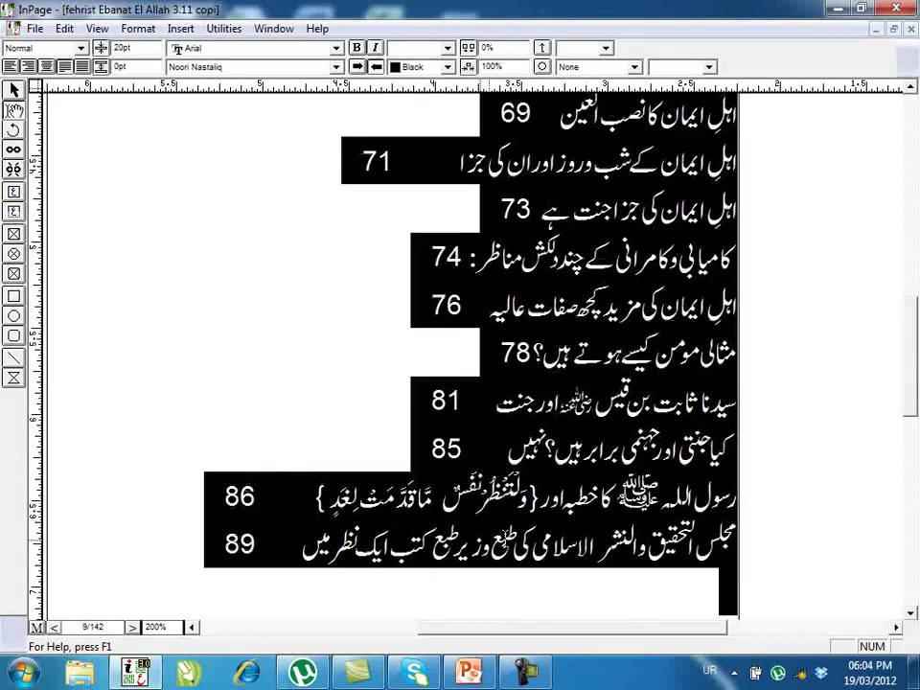
left_click(203, 548, "shift")
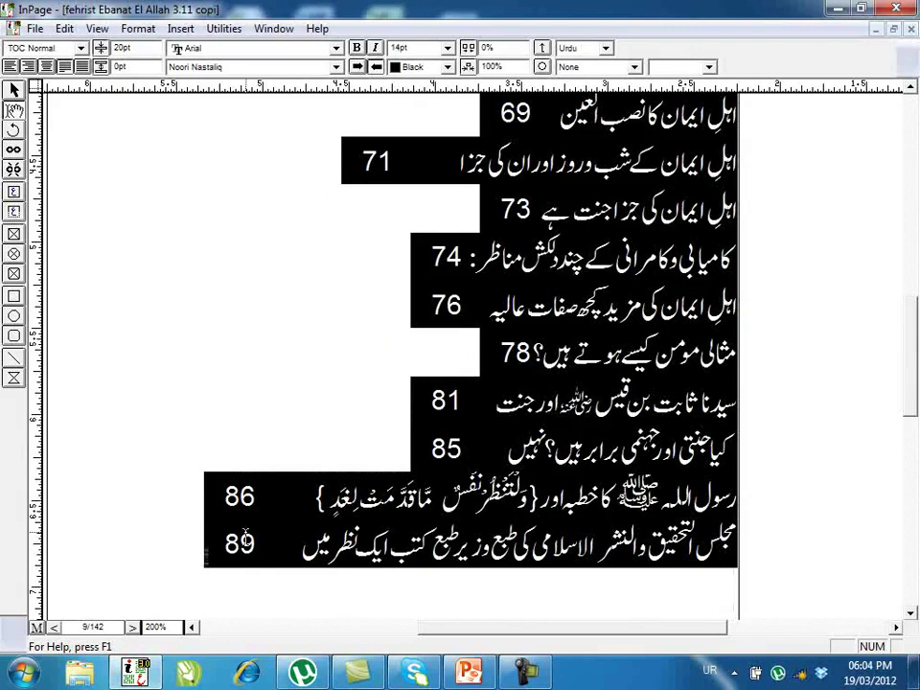
right_click(632, 223)
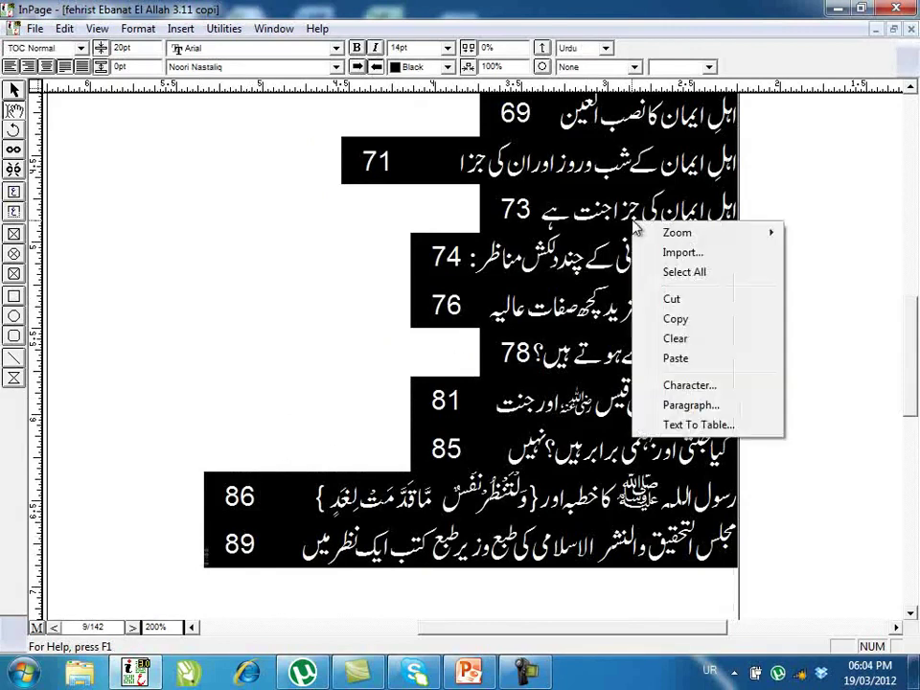
left_click(703, 427)
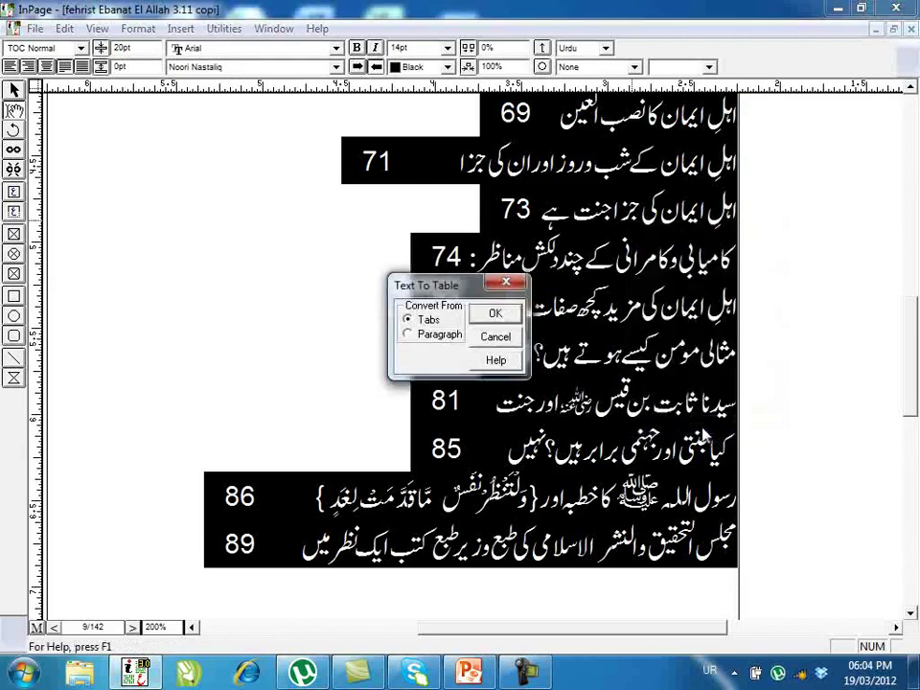
left_click(496, 317)
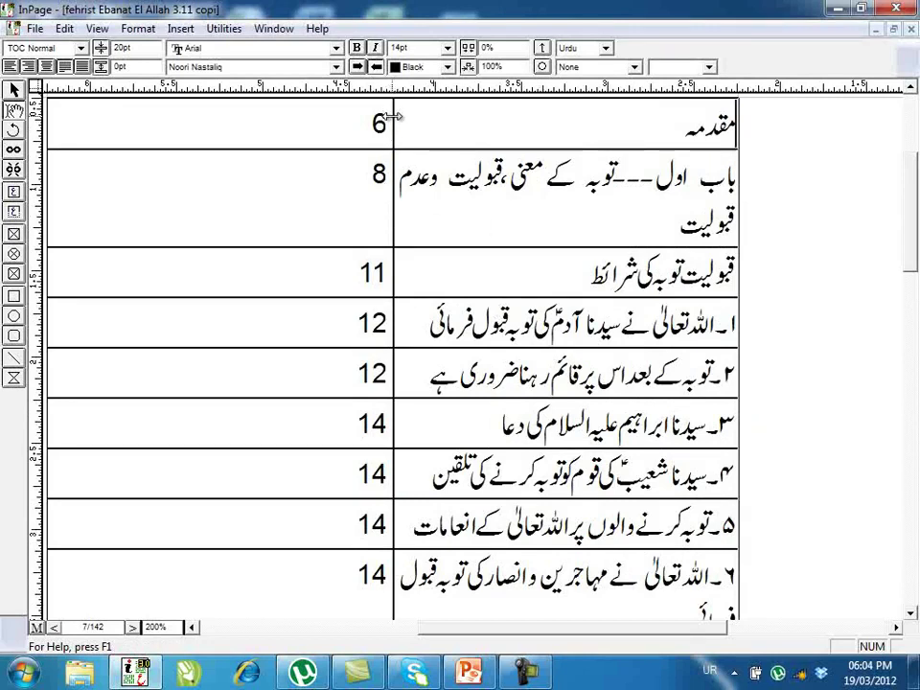
Step: Narrow the table's page-number column to about 0.5 inch, giving the remaining width to the titles column
mouse_move(393, 116)
left_mouse_down()
mouse_move(161, 139)
mouse_move(127, 161)
left_mouse_up()
scroll(473, 205, "up", 3)
left_click(608, 343)
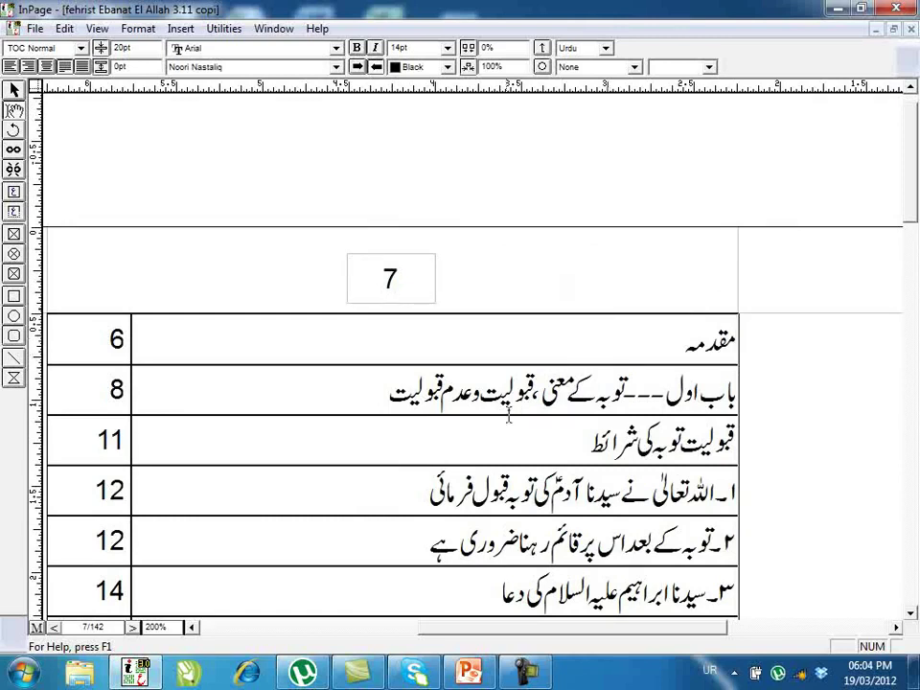
Step: Select the page-number column from its first row on page 7 to its last row on page 10, and center it
scroll(460, 316, "down", 2)
left_click_drag(105, 229, 72, 396)
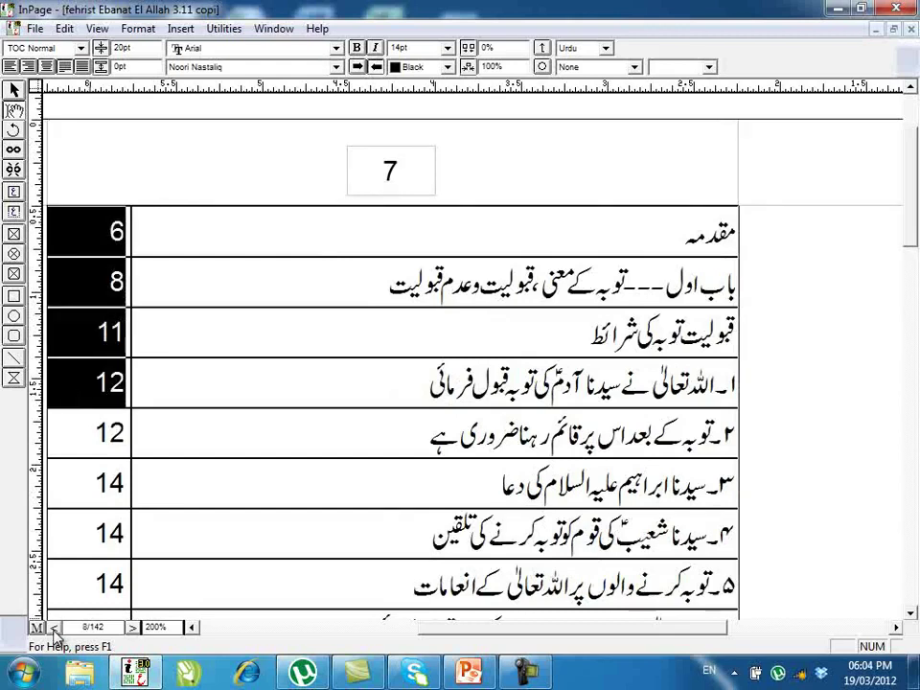
left_click(55, 628)
left_click(54, 628)
left_click(54, 628)
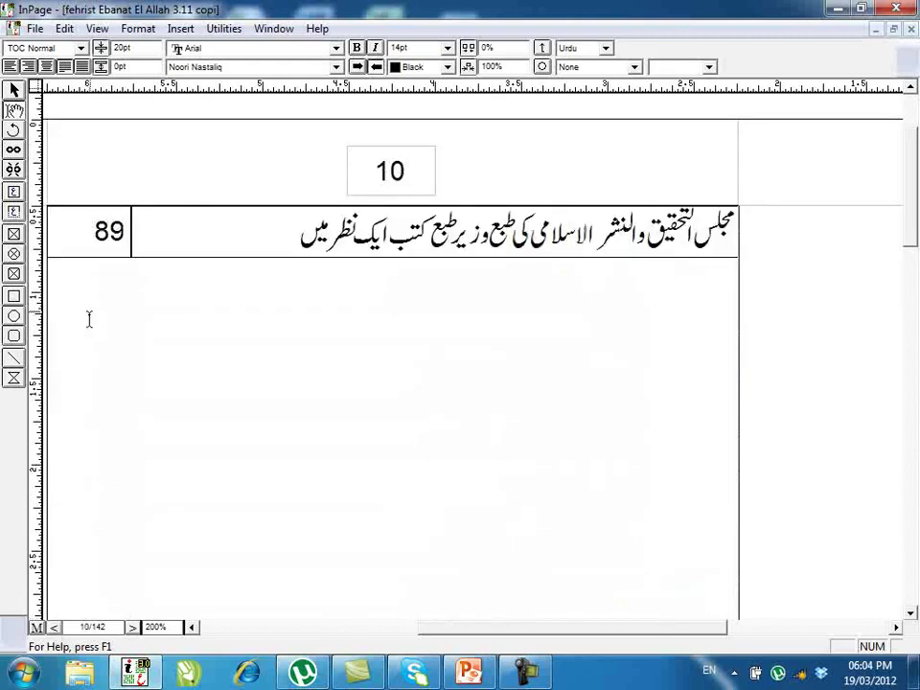
left_click_drag(98, 222, 92, 232)
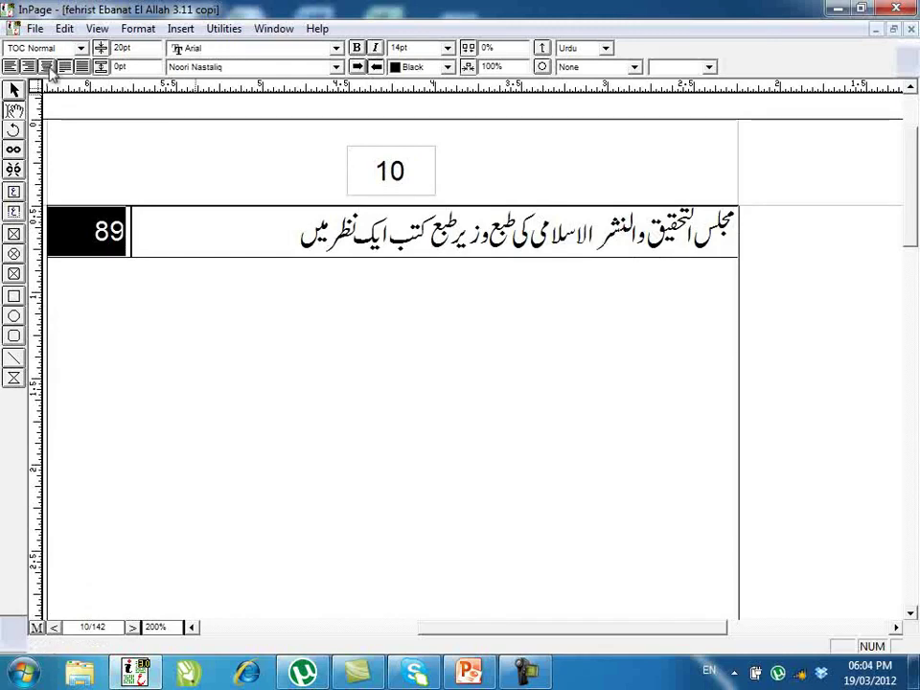
left_click(46, 66)
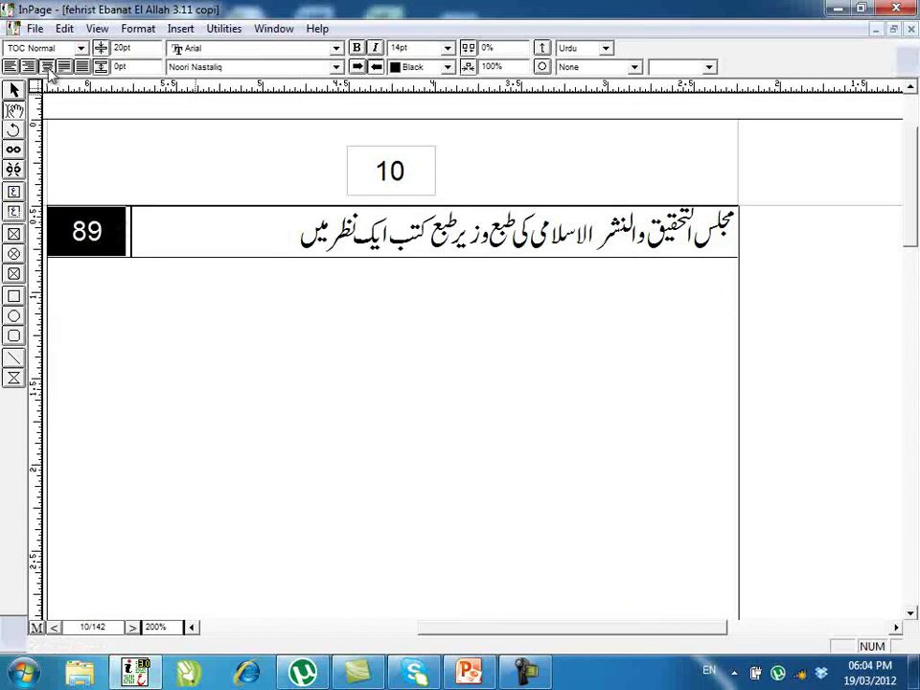
Step: Set the selected page-number column's font to Times New Roman in bold, and review the table from its start
left_click(287, 50)
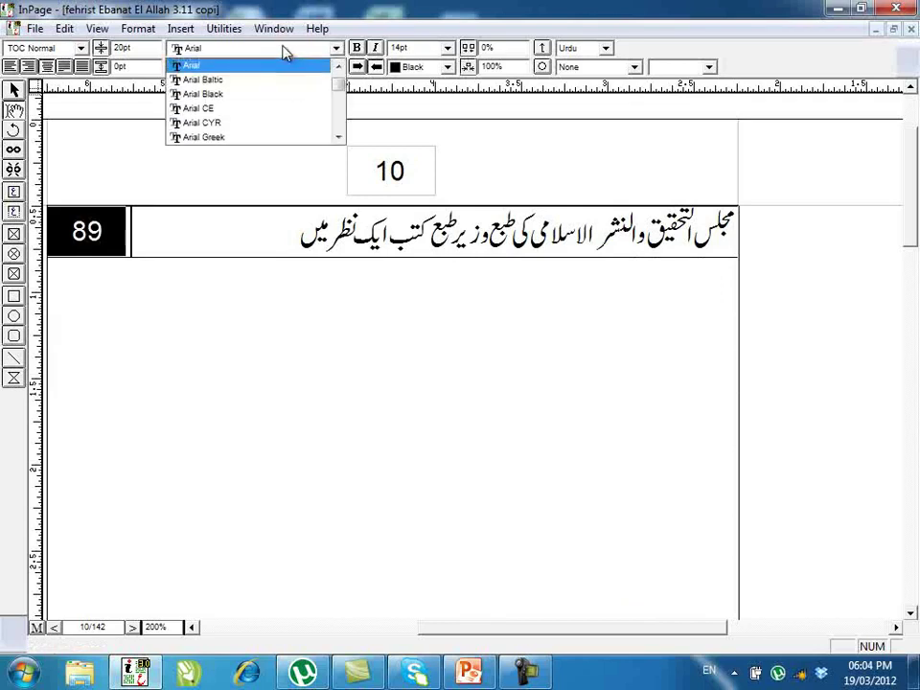
type("t")
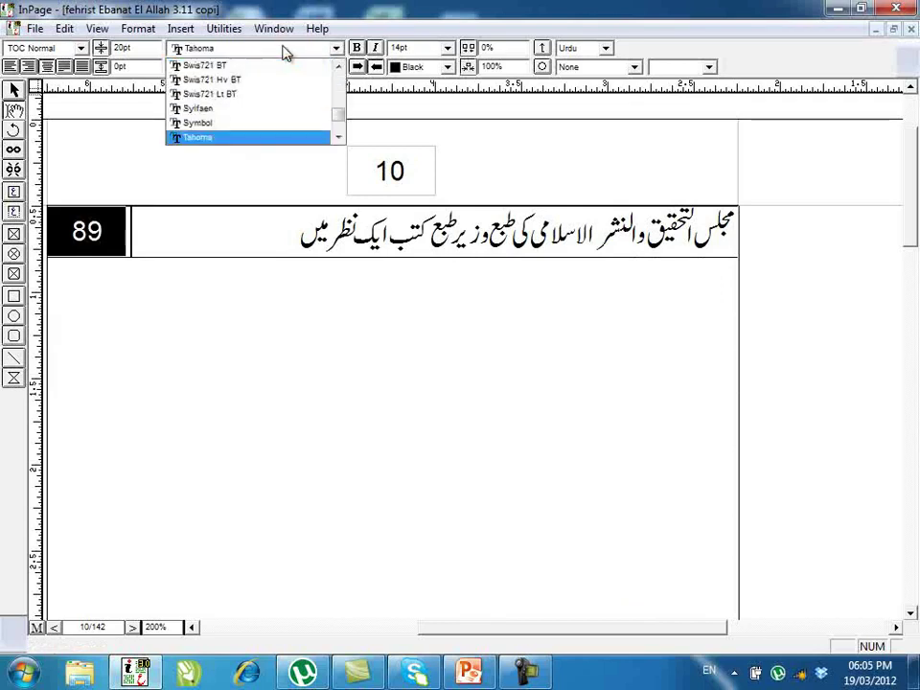
key("Down")
key("Down")
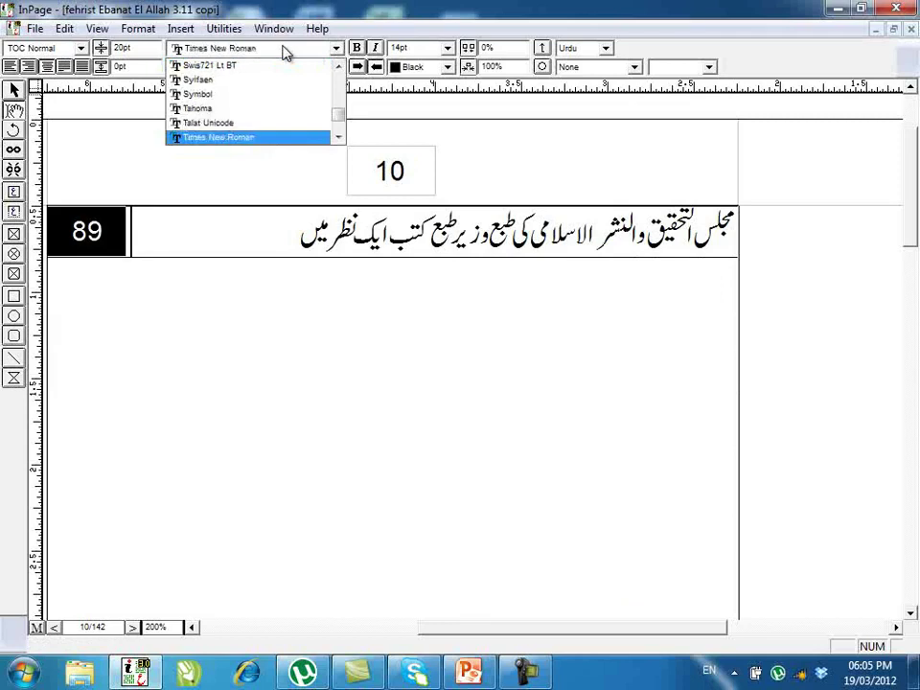
key("Return")
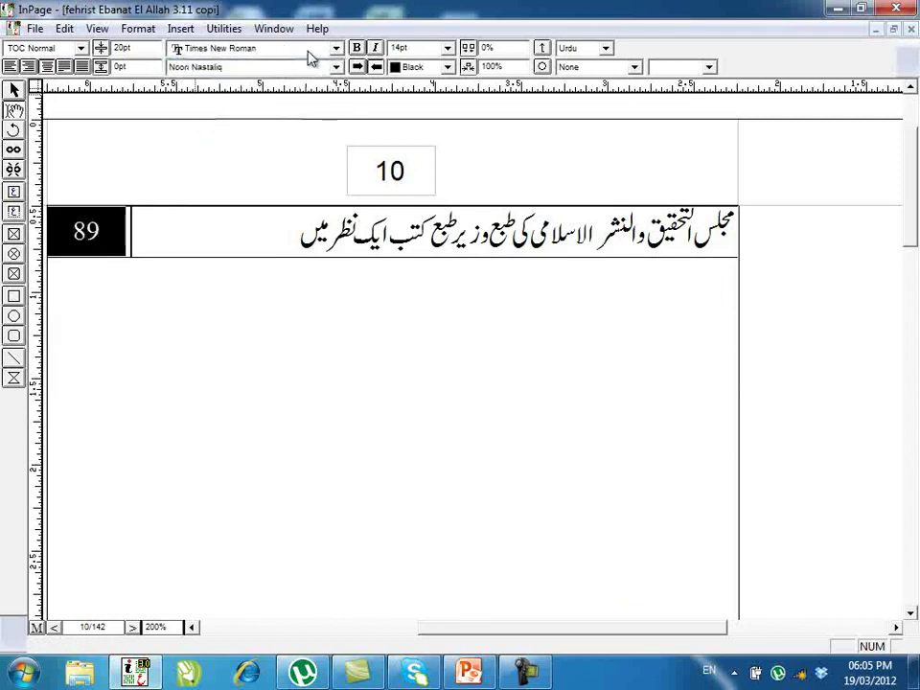
left_click(444, 237)
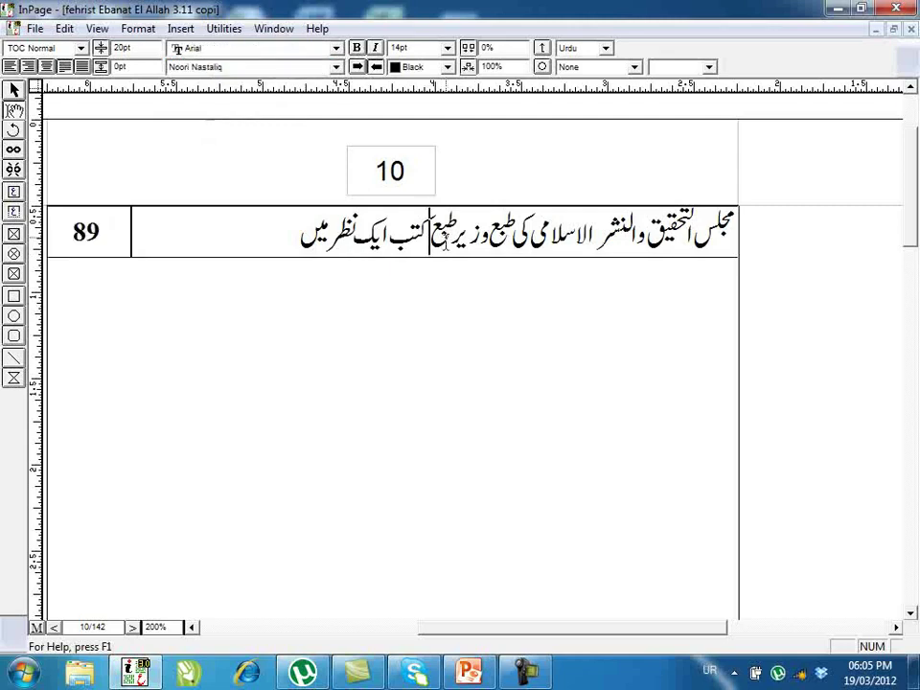
scroll(444, 237, "up", 15)
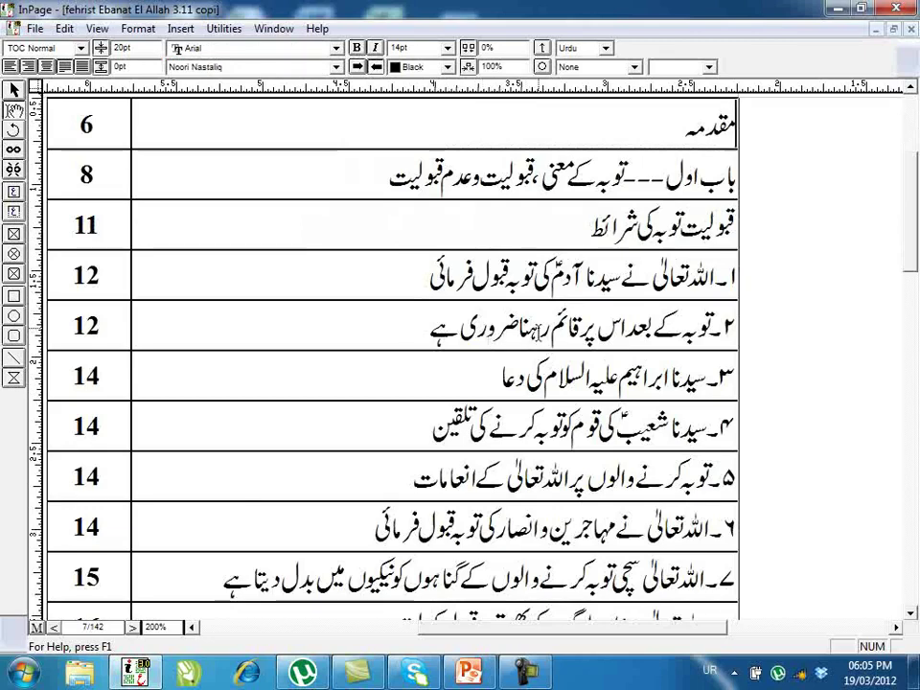
Step: Examine the table's opening rows on page 7 and its closing rows on pages 9 and 10
scroll(546, 309, "down", 3)
scroll(545, 308, "up", 4)
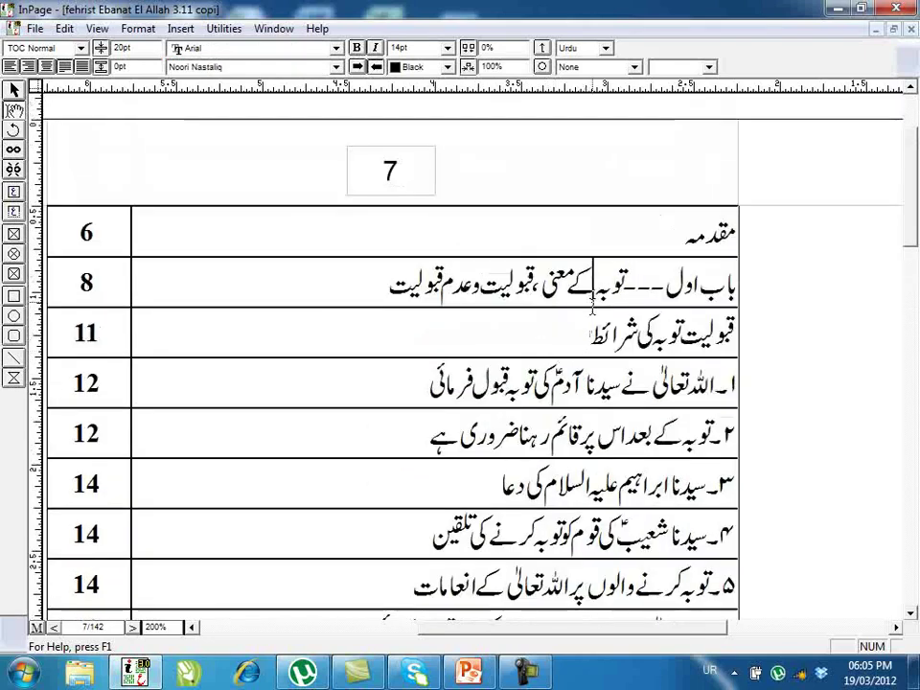
left_click(593, 307)
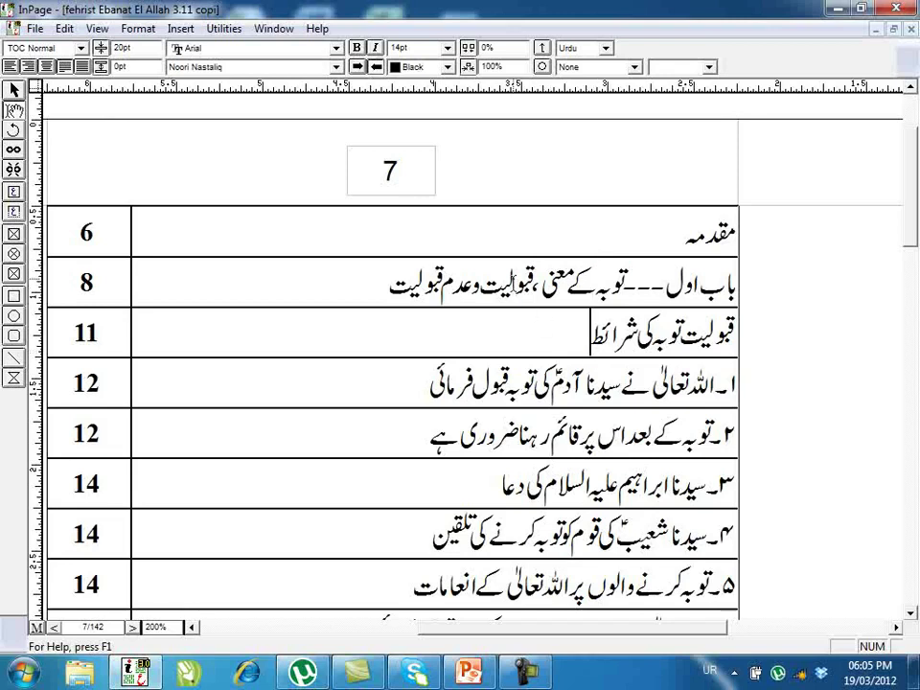
left_click(509, 278)
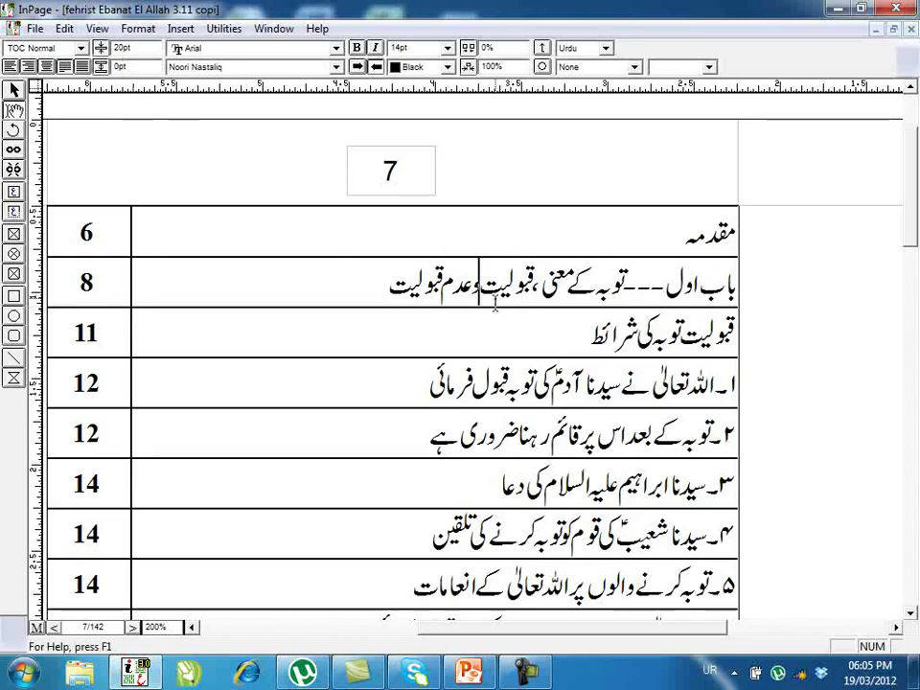
scroll(492, 316, "down", 10)
left_click(513, 390)
scroll(518, 390, "down", 5)
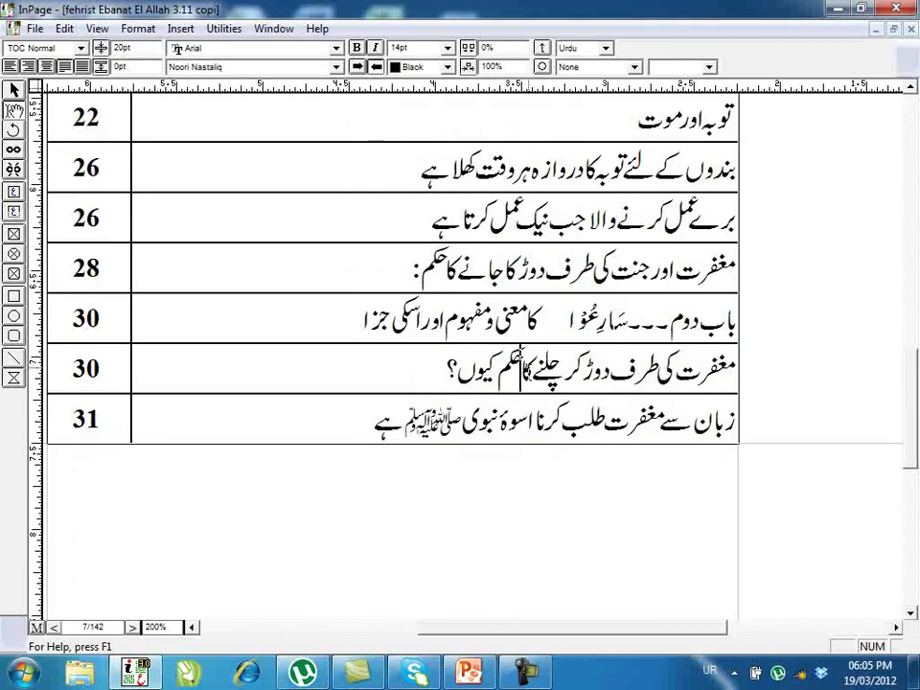
key("ctrl+End")
scroll(553, 313, "up", 3)
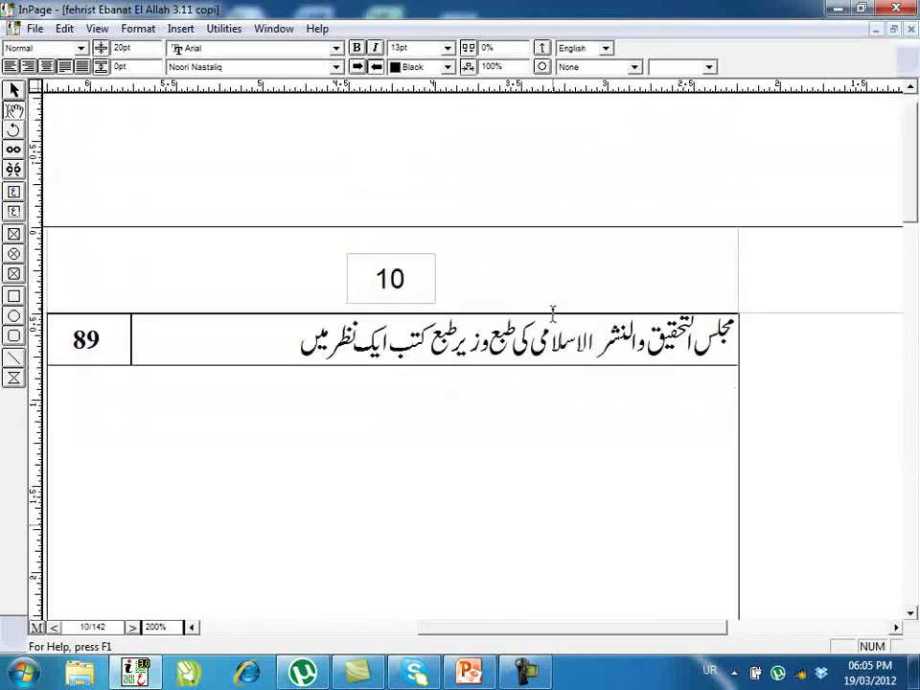
left_click(566, 341)
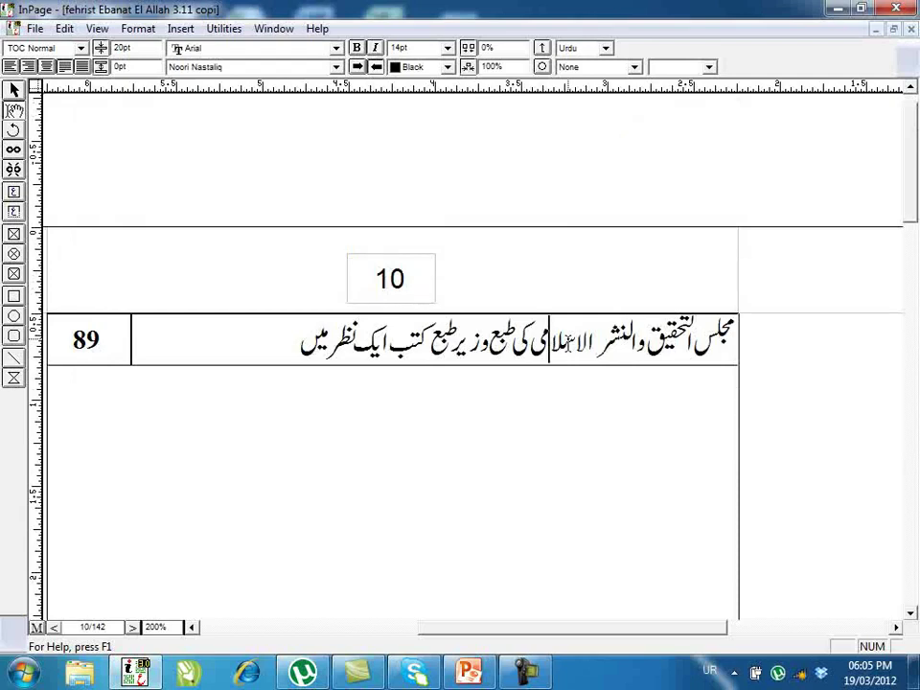
key("Up")
scroll(658, 303, "down", 2)
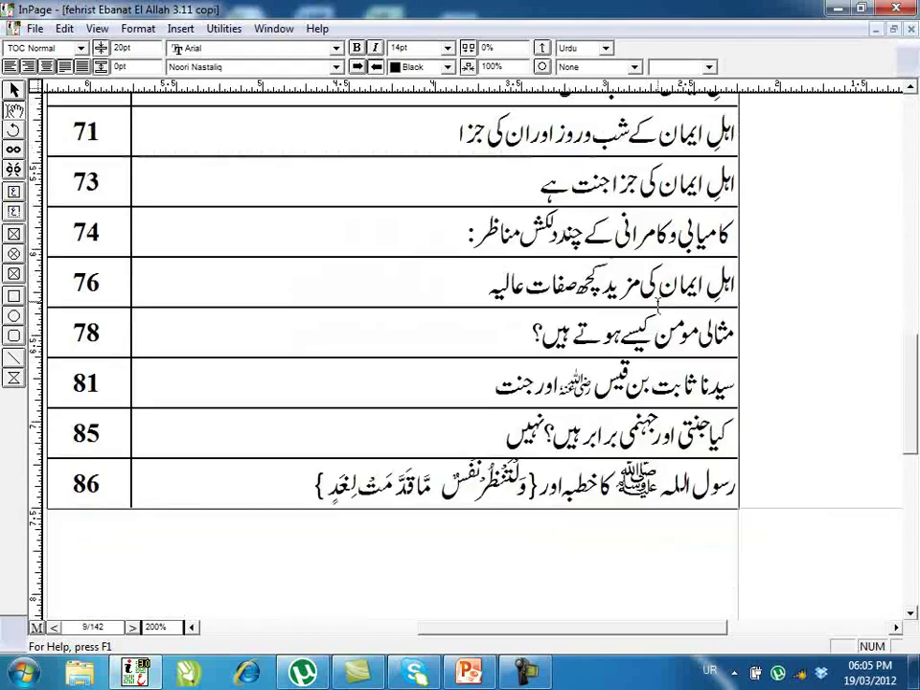
scroll(601, 332, "up", 6)
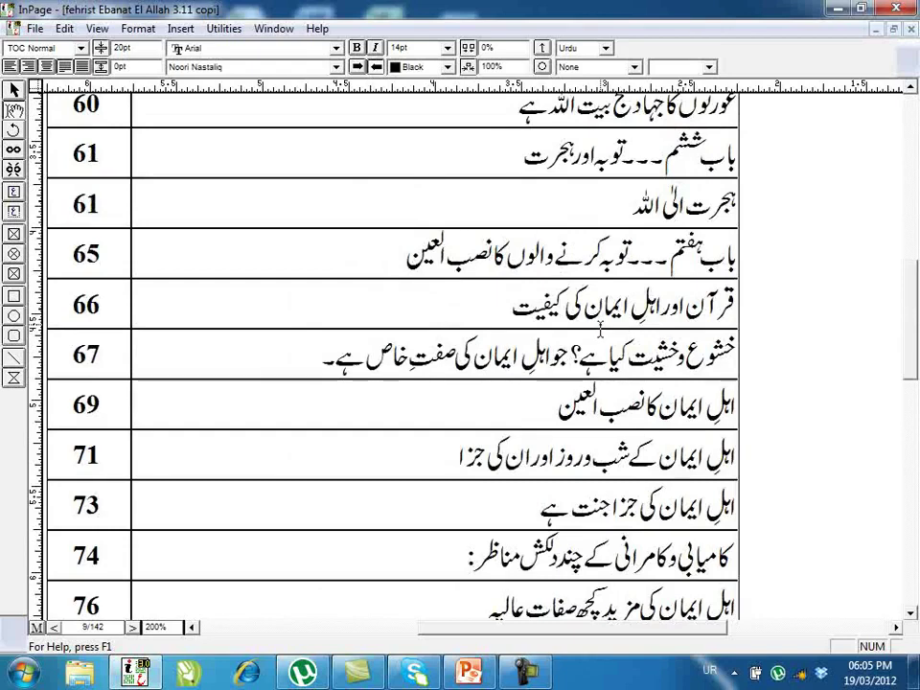
Step: Review the whole table from page 7 through page 10, checking how its rows are divided between the pages
key("ctrl+Home")
scroll(565, 351, "down", 12)
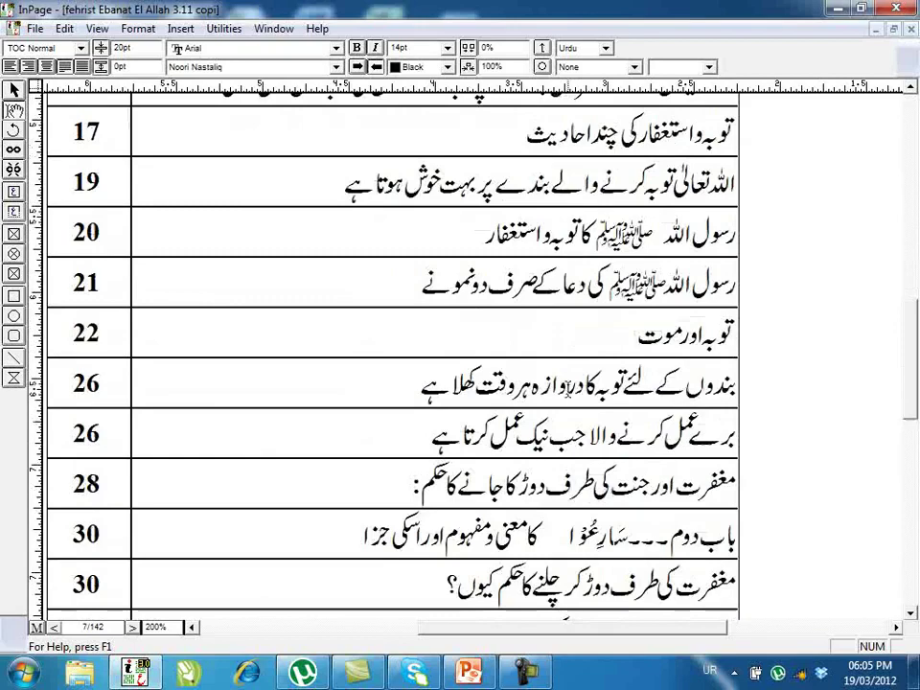
scroll(567, 364, "down", 10)
scroll(605, 375, "down", 13)
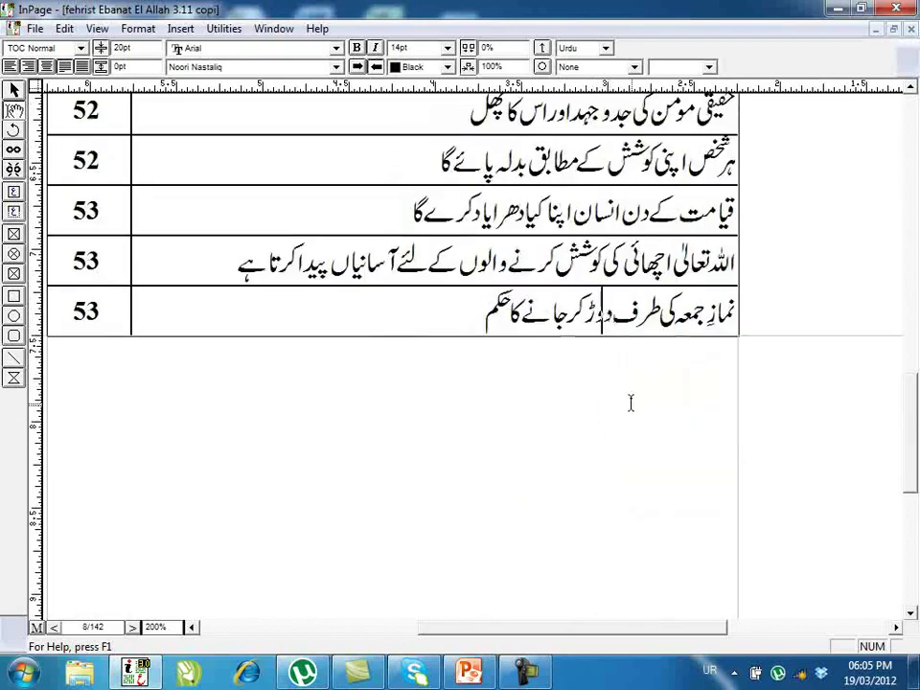
scroll(631, 401, "down", 15)
scroll(668, 388, "down", 4)
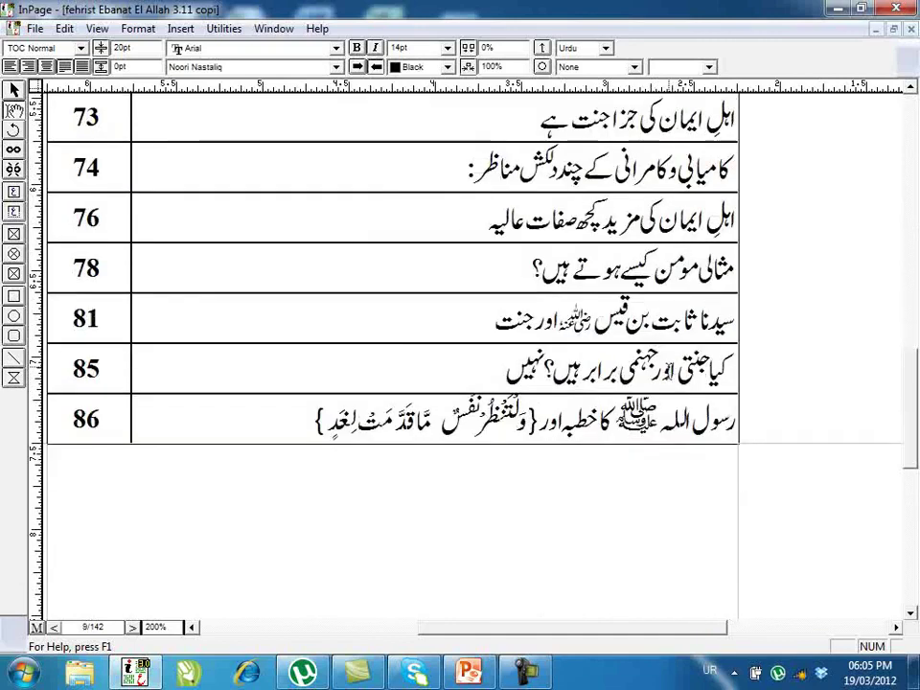
scroll(667, 359, "down", 3)
scroll(663, 349, "up", 18)
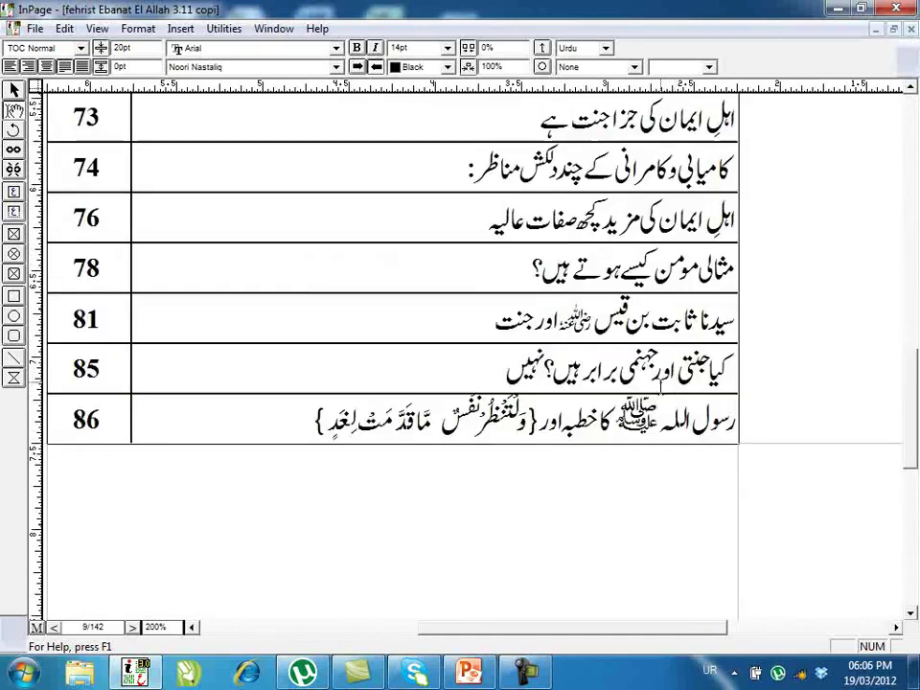
scroll(655, 372, "down", 2)
scroll(655, 372, "down", 9)
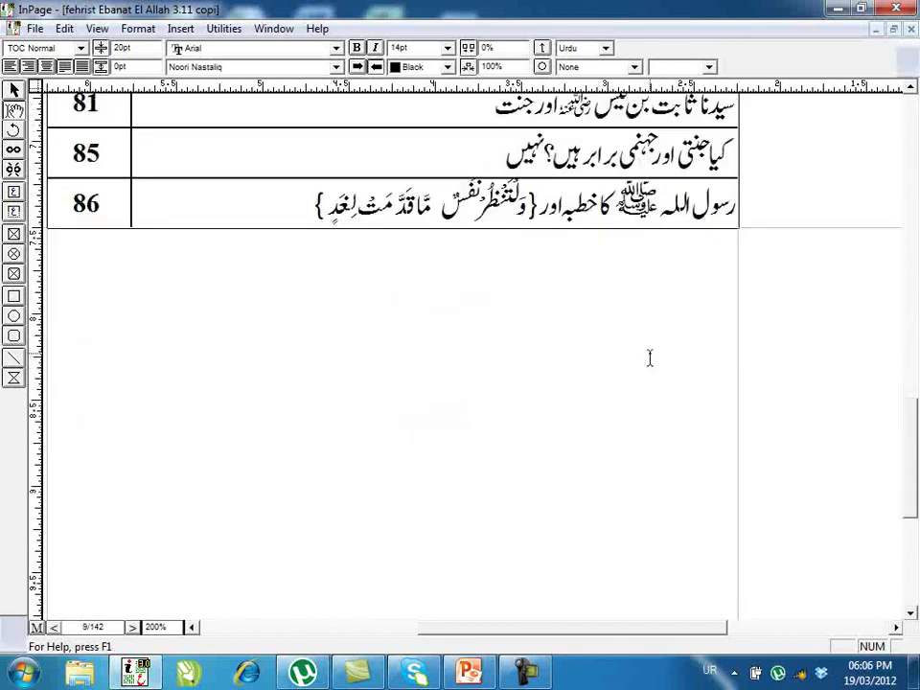
scroll(671, 254, "down", 8)
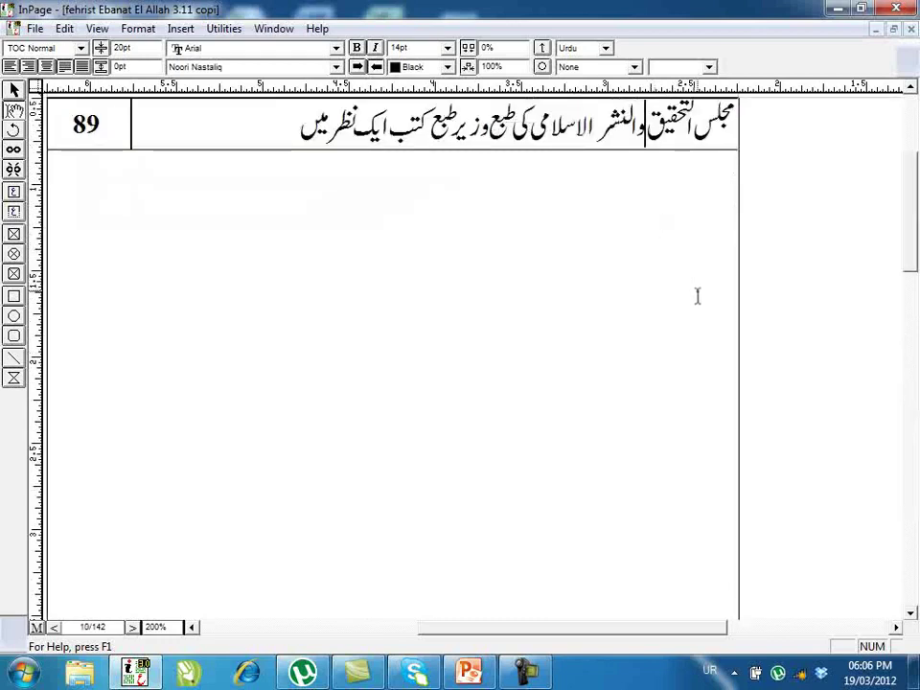
scroll(696, 305, "up", 18)
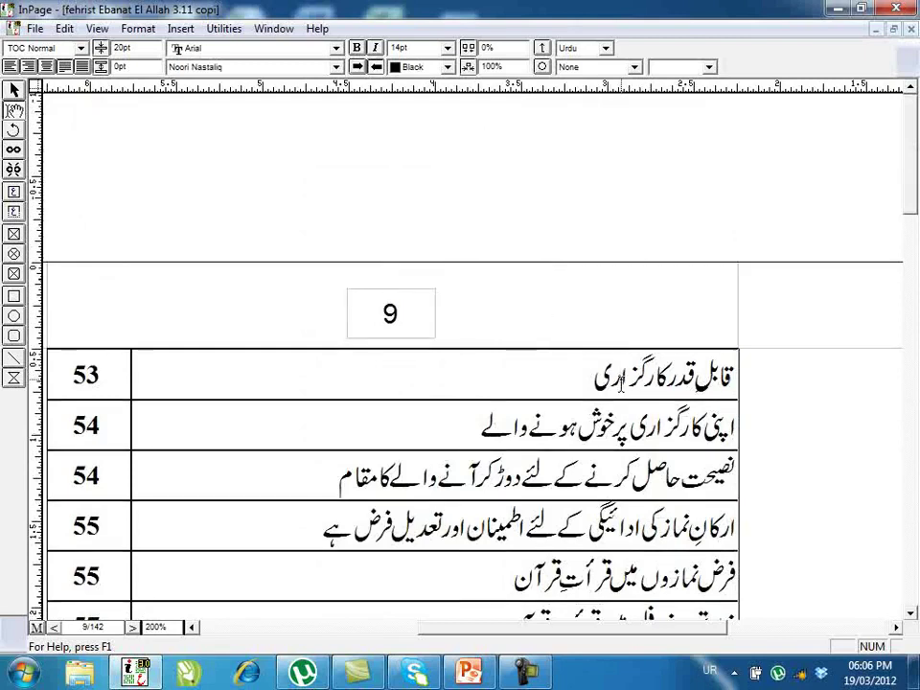
scroll(633, 330, "up", 10)
scroll(634, 322, "up", 3)
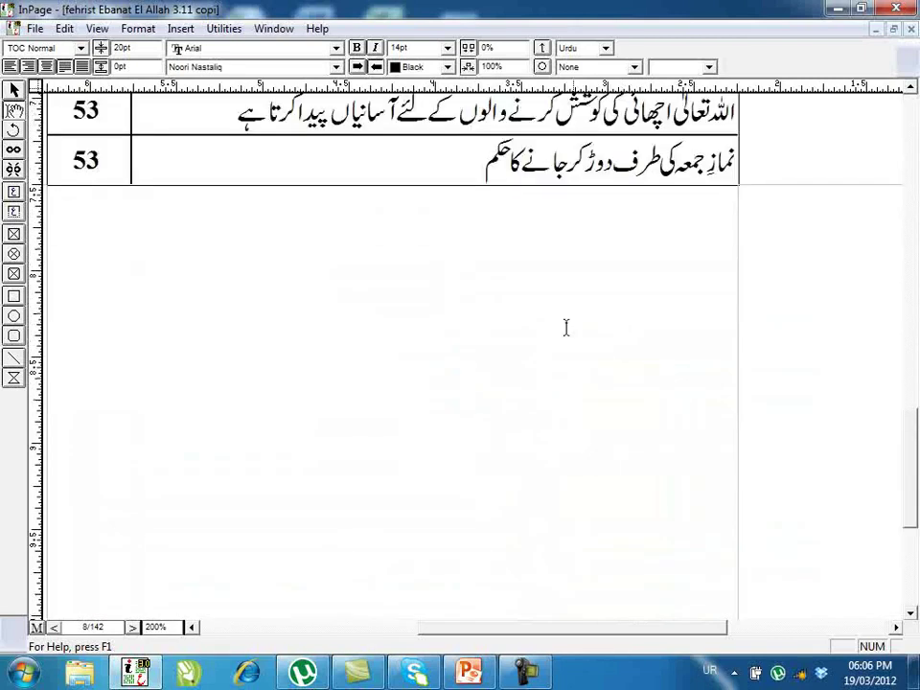
left_click(53, 628)
scroll(494, 466, "up", 8)
scroll(376, 357, "up", 2)
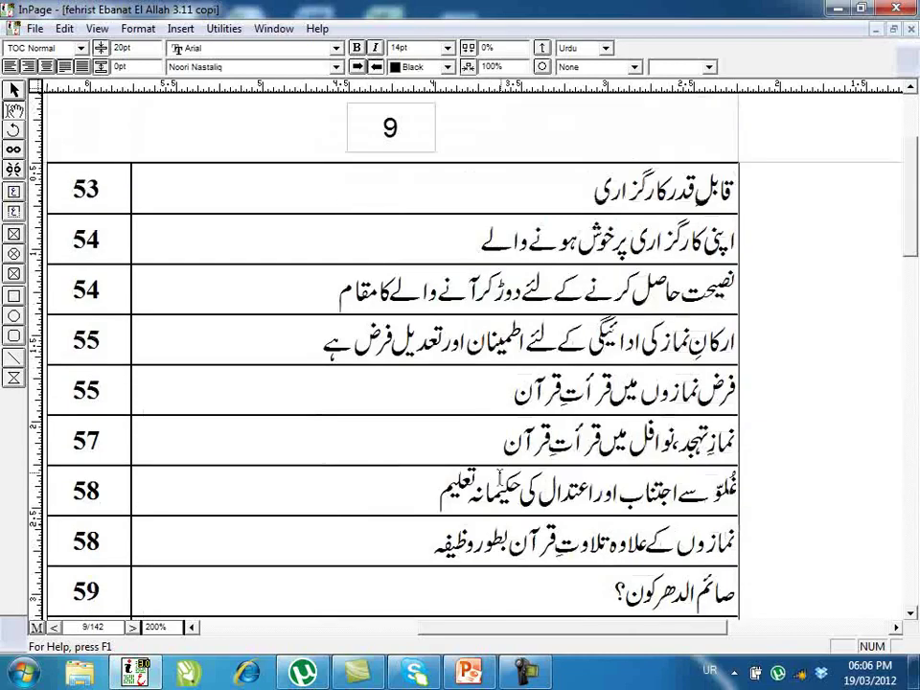
scroll(393, 362, "down", 10)
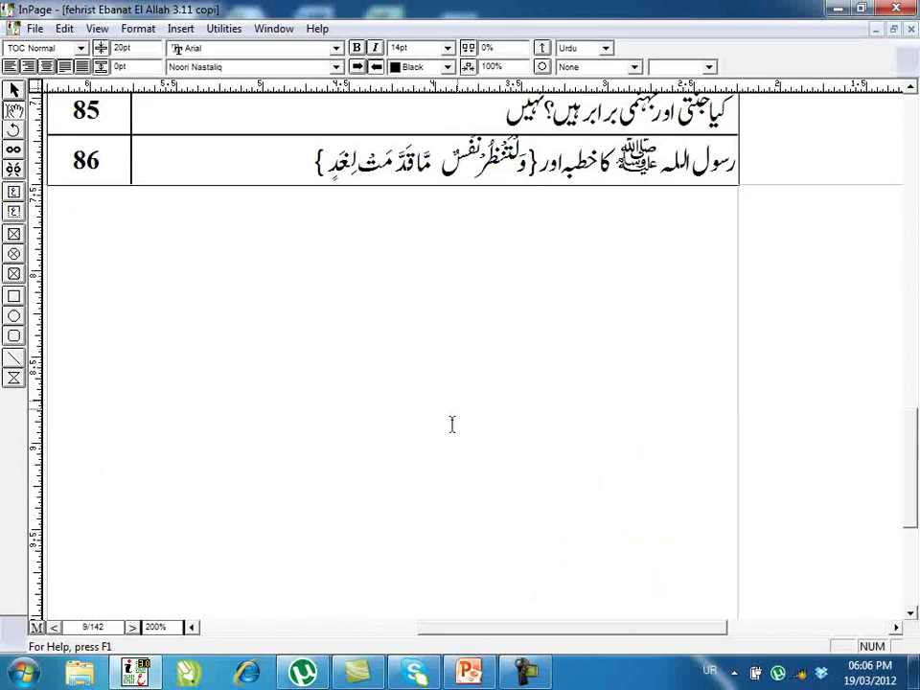
scroll(452, 424, "up", 5)
left_click(501, 239)
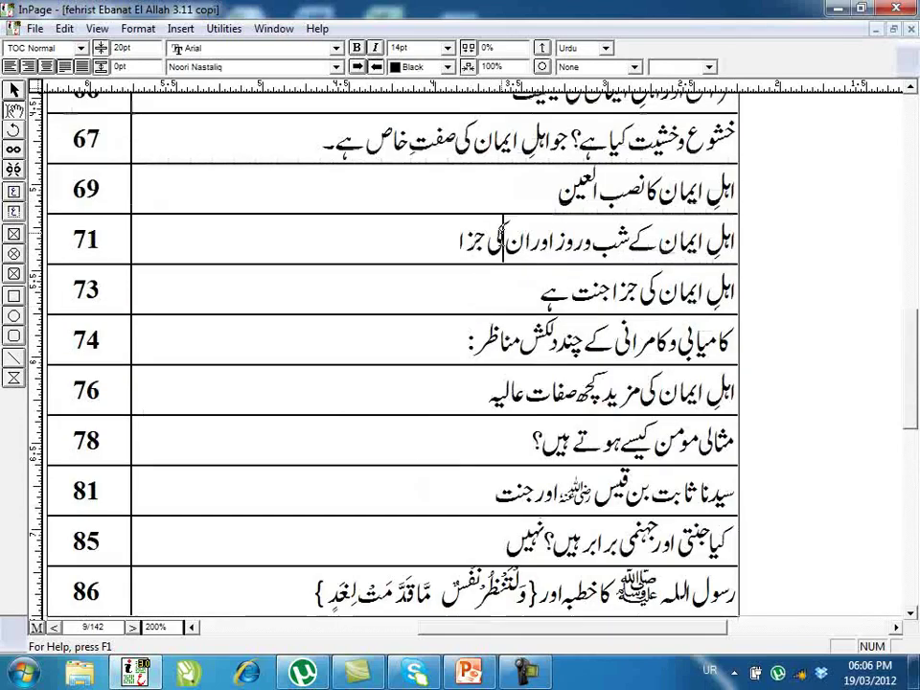
Step: Set the TOC Normal style's line height to 22 pt and apply it to the table
key("ctrl+Home")
key("F11")
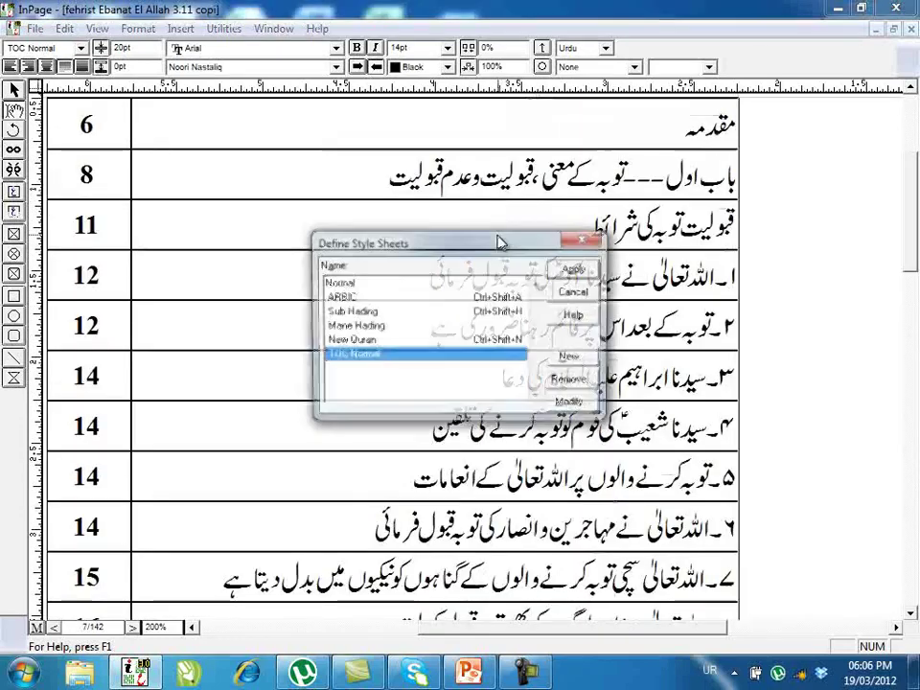
left_click(574, 406)
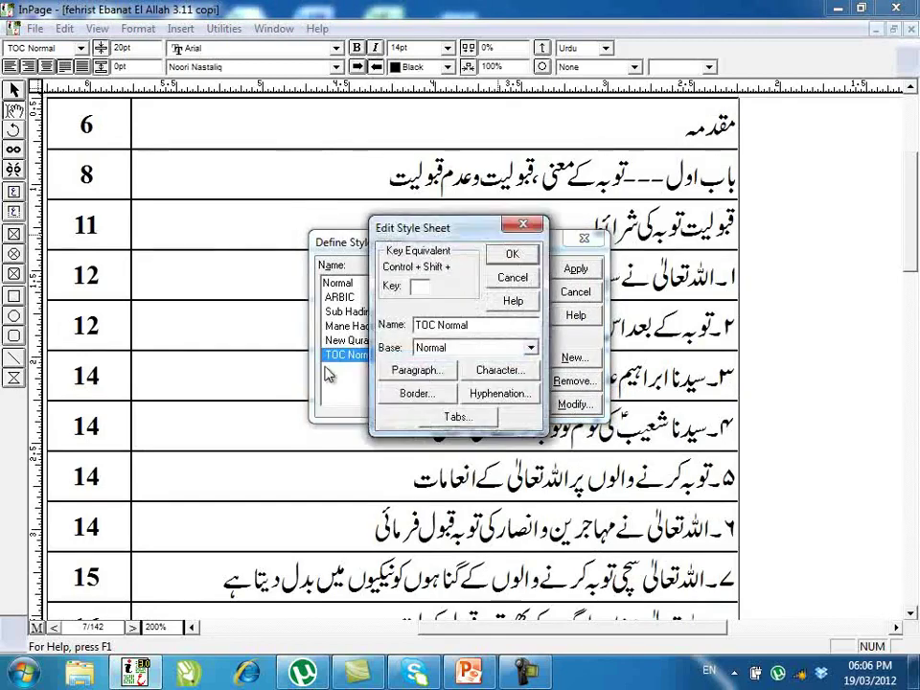
left_click(305, 372)
key("Tab")
key("Tab")
key("Tab")
key("Tab")
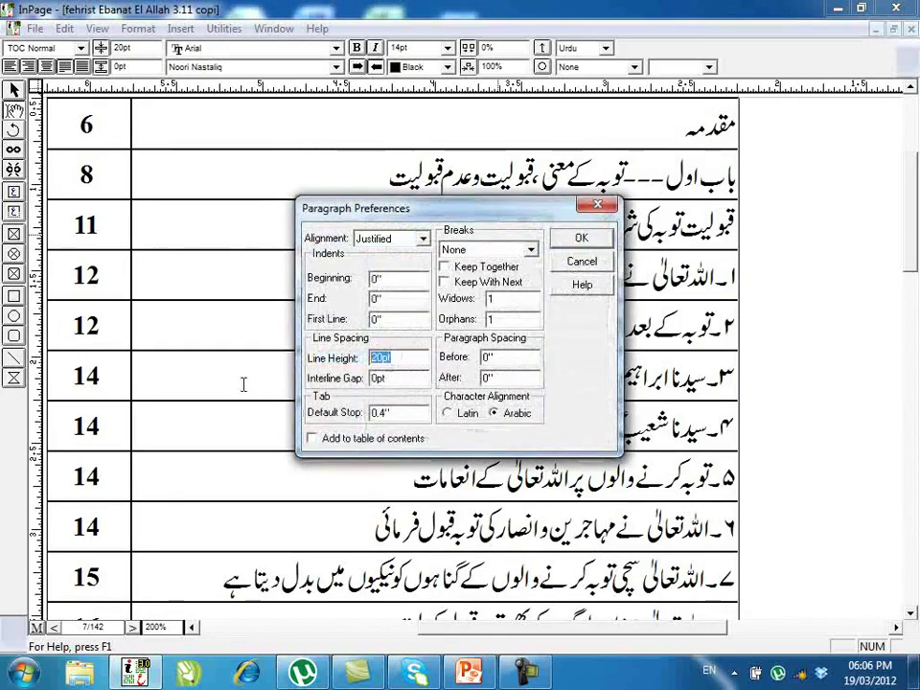
type("22")
left_click(581, 238)
left_click(514, 255)
left_click(562, 271)
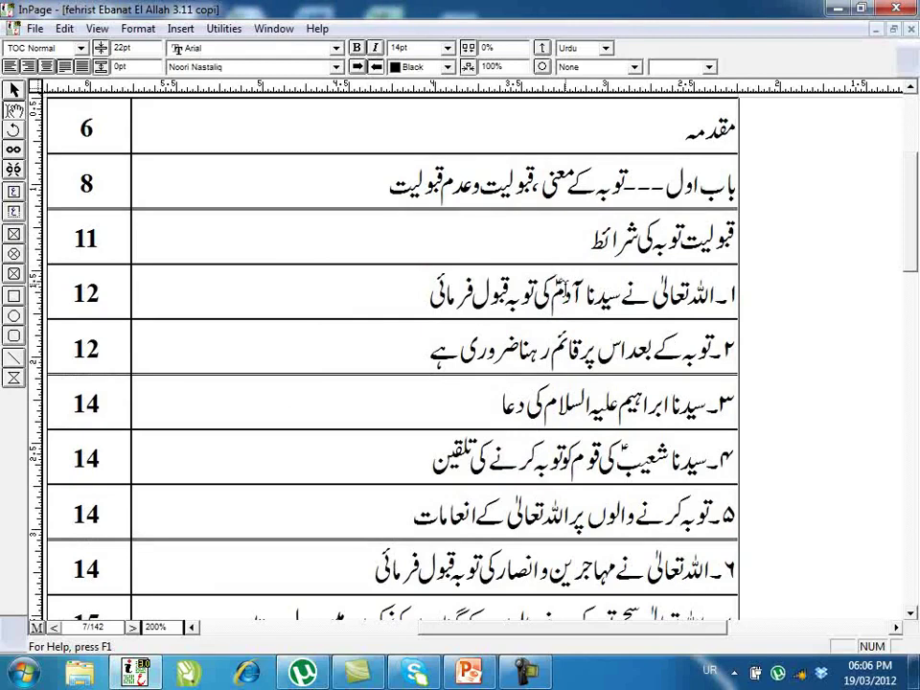
Step: Set the TOC Normal style's character size to 18 pt
key("F11")
left_click(585, 411)
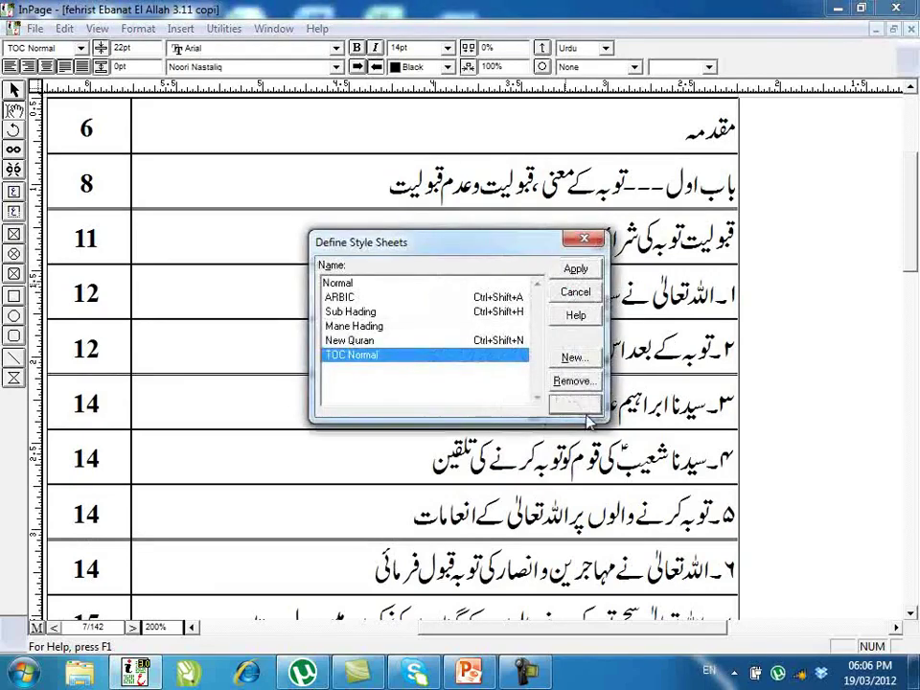
left_click(499, 370)
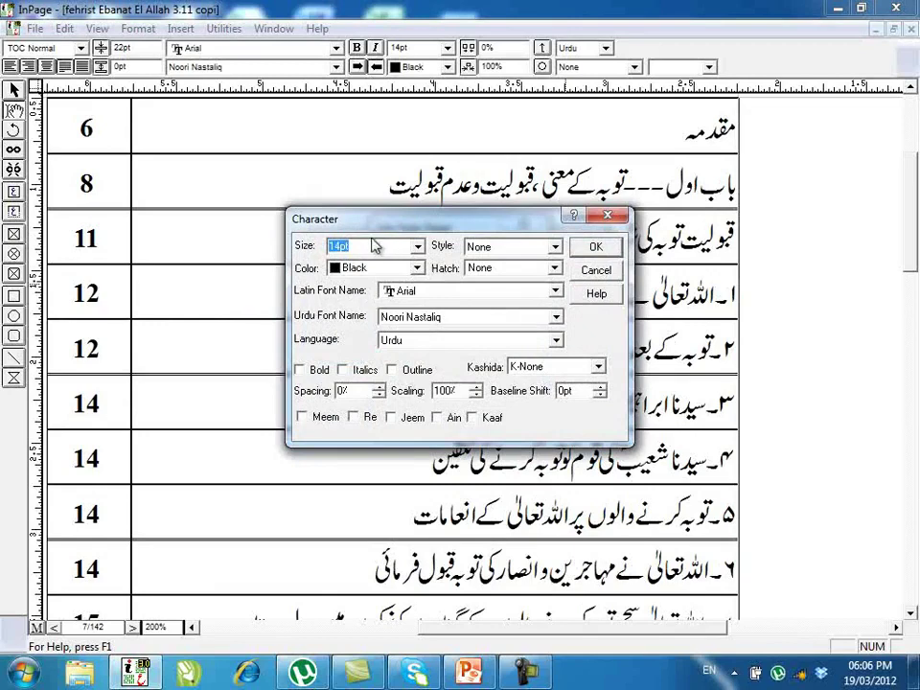
left_click(418, 247)
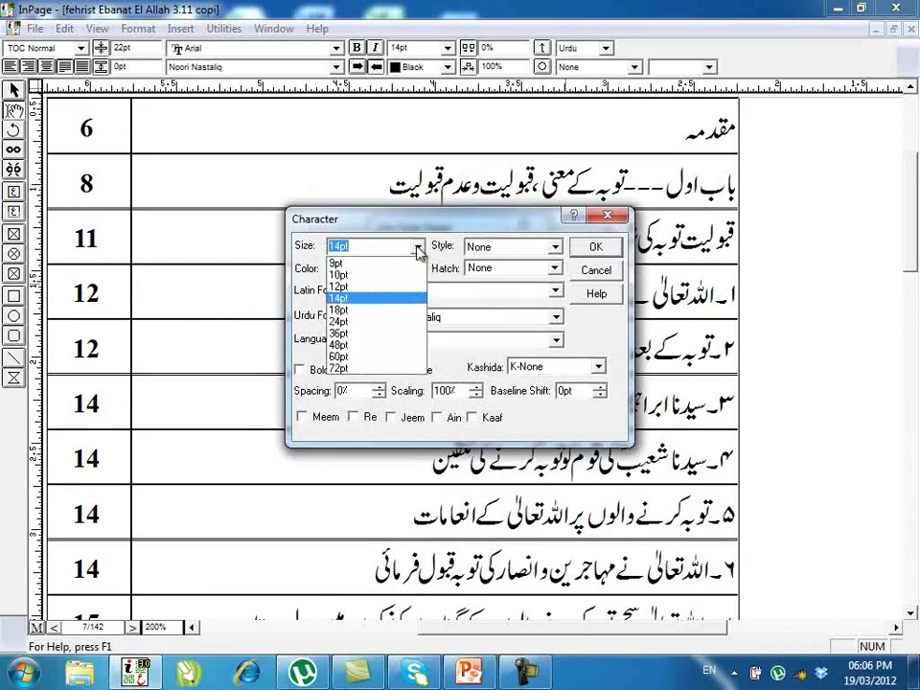
left_click(394, 312)
left_click(593, 247)
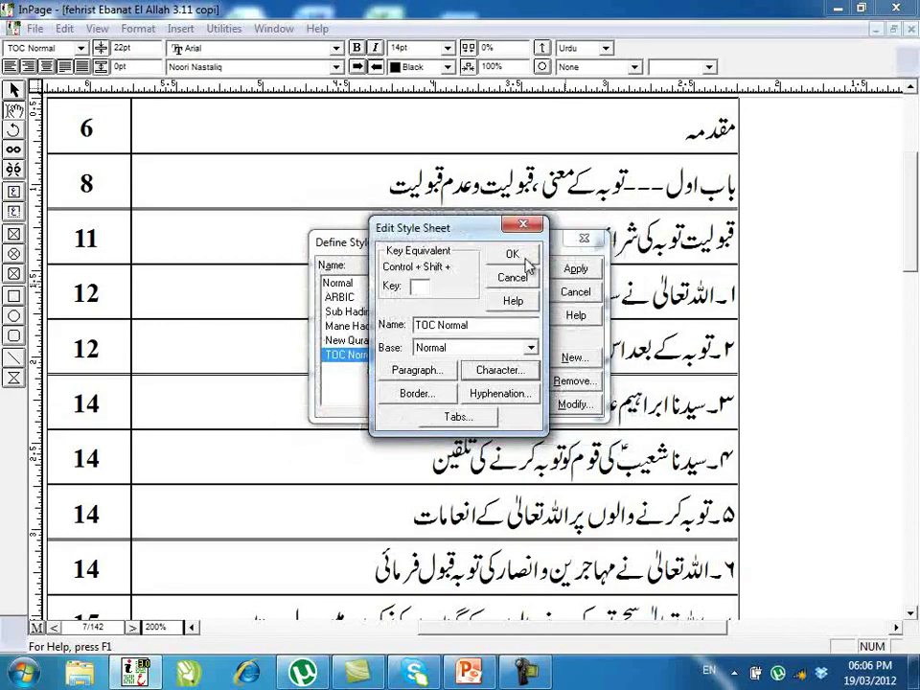
left_click(527, 260)
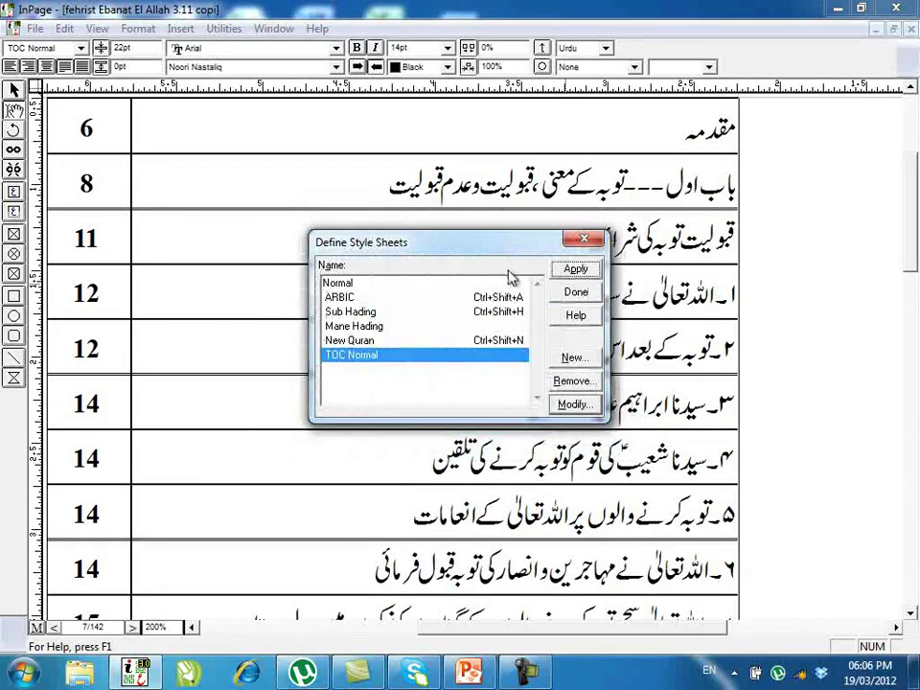
Step: Set the TOC Normal style's line height to 25 pt and apply the modified style
left_click(573, 405)
left_click(422, 426)
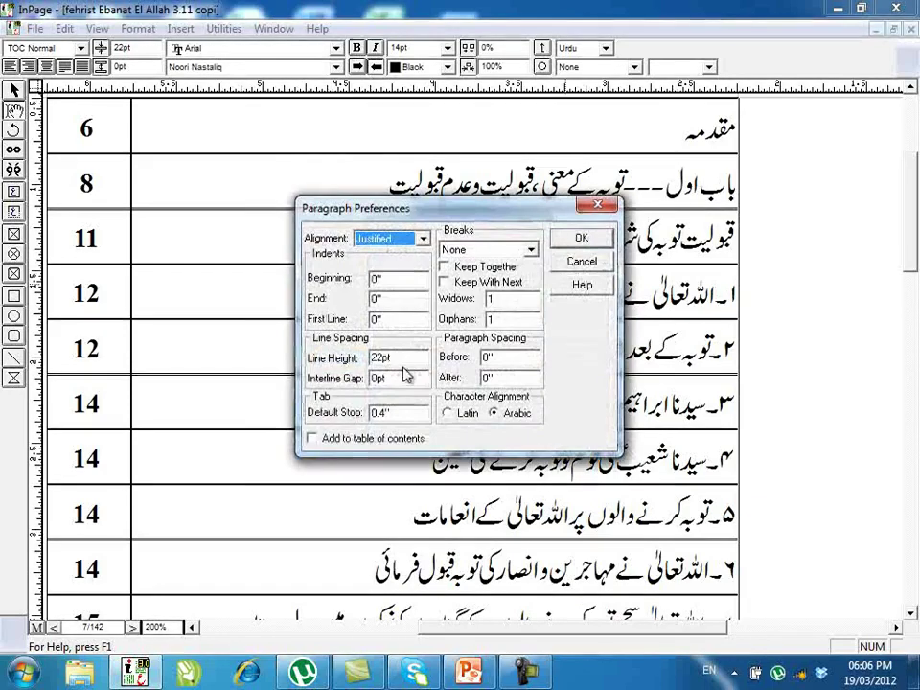
double_click(414, 359)
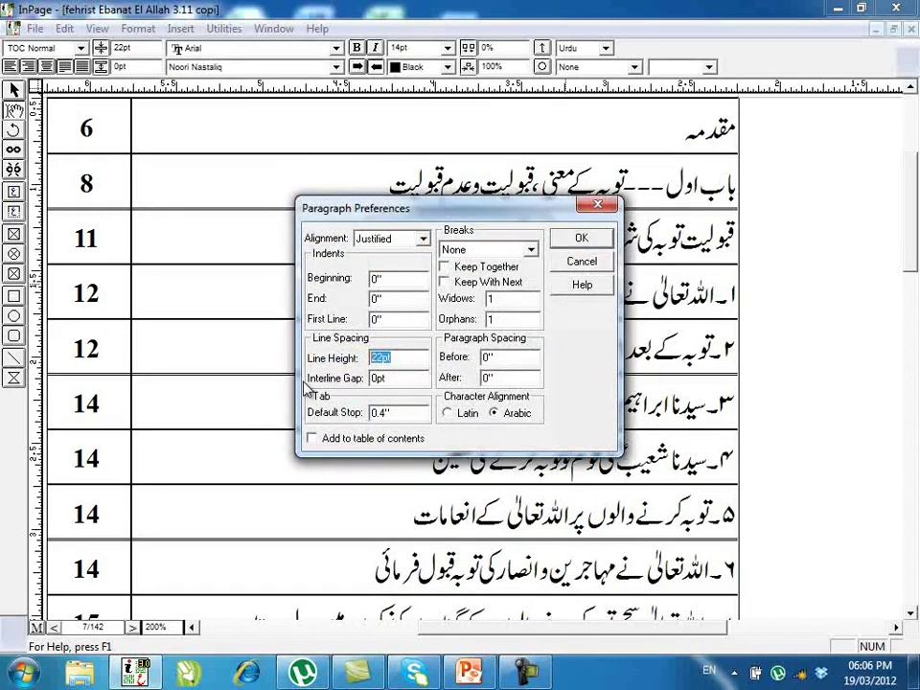
left_click(582, 239)
left_click(529, 254)
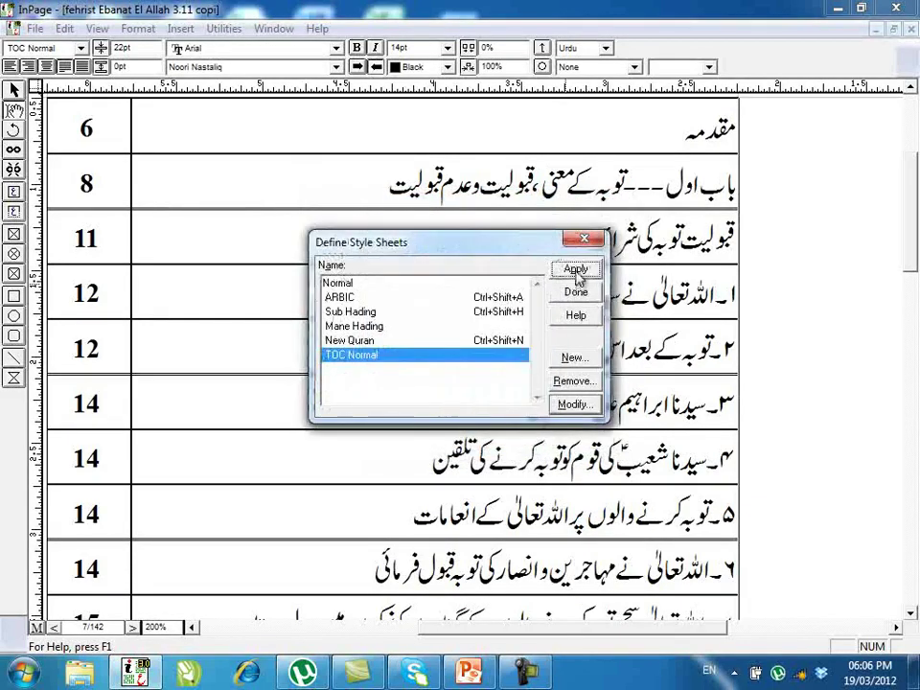
left_click(573, 268)
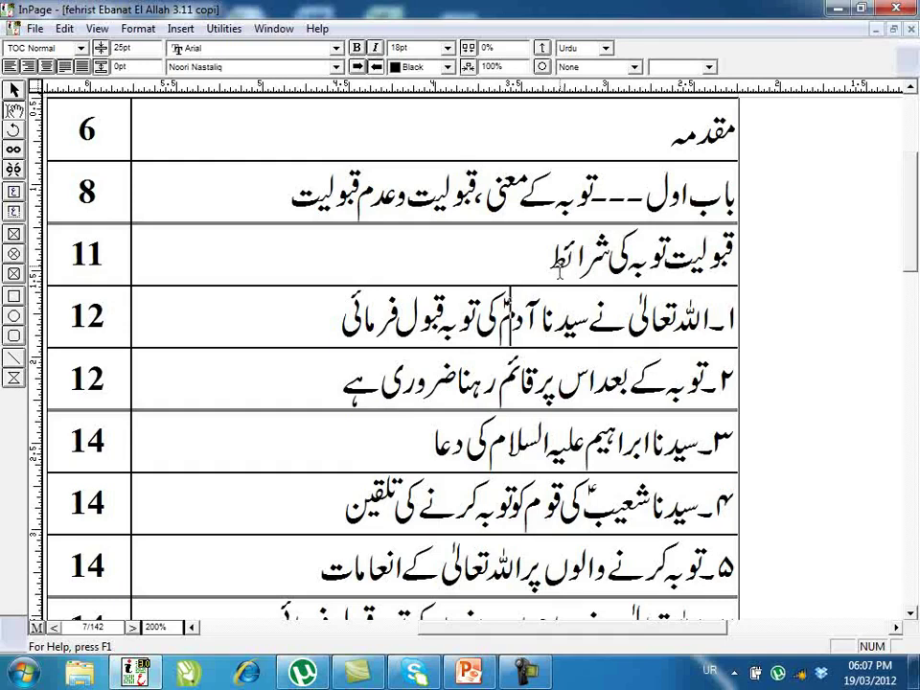
Step: Examine the restyled table on pages 7 and 8, including the long titles that wrap onto a second line
left_click(511, 316)
scroll(382, 392, "down", 3)
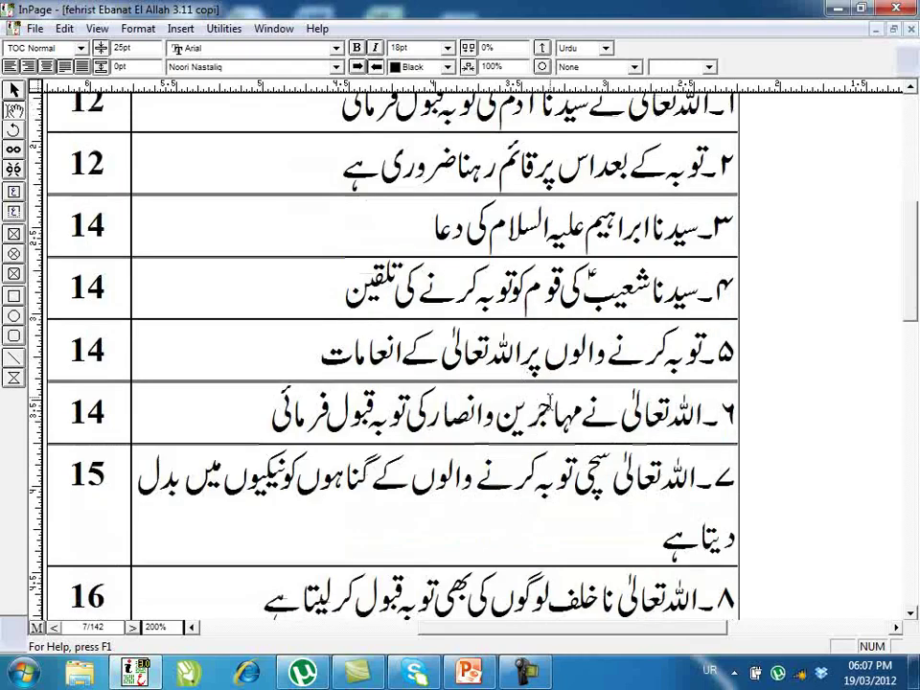
scroll(385, 348, "down", 3)
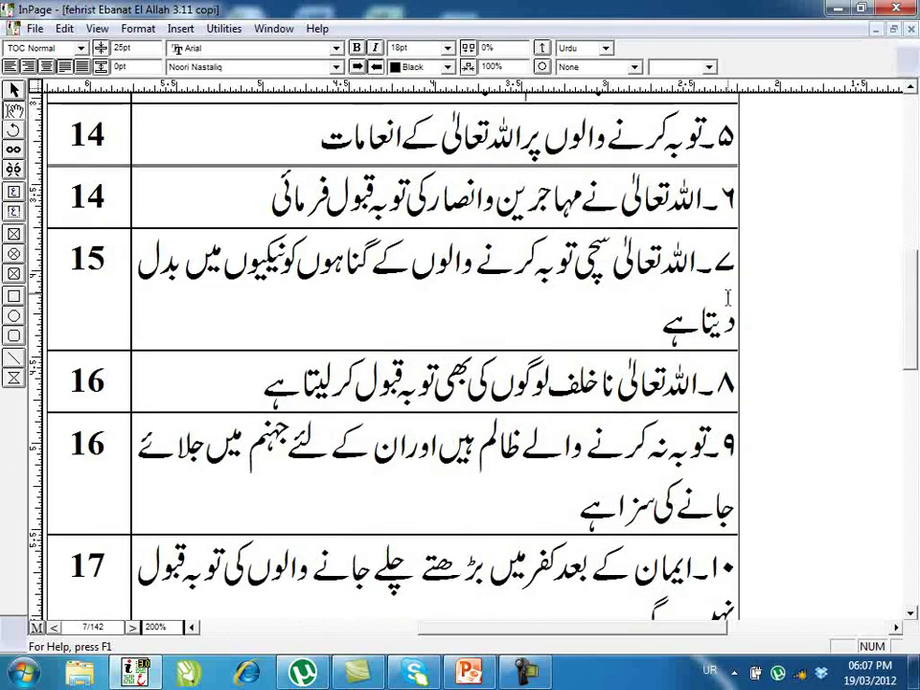
left_click_drag(606, 318, 756, 263)
left_click(511, 326)
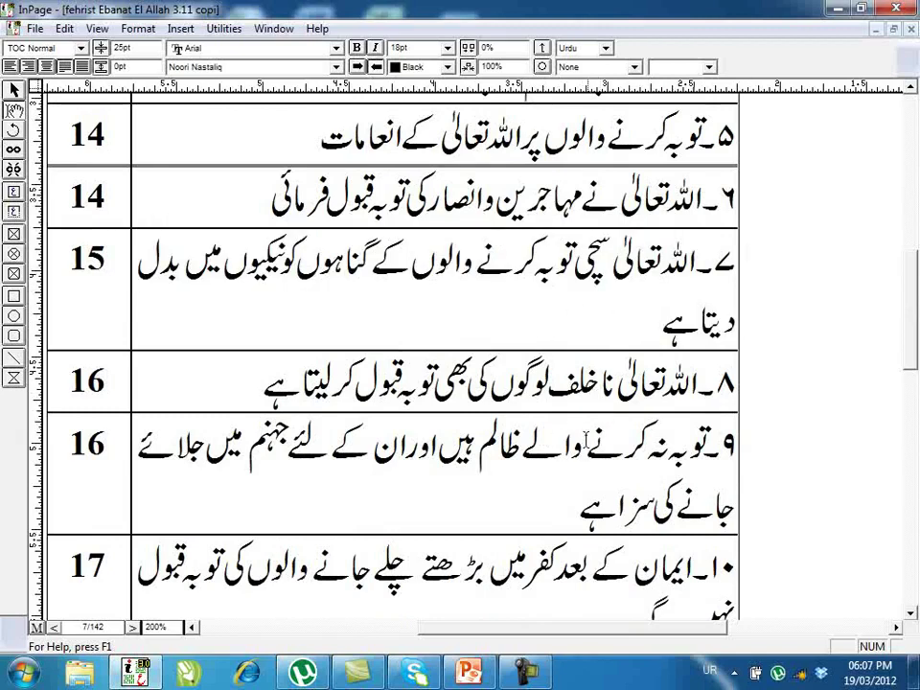
scroll(558, 419, "down", 3)
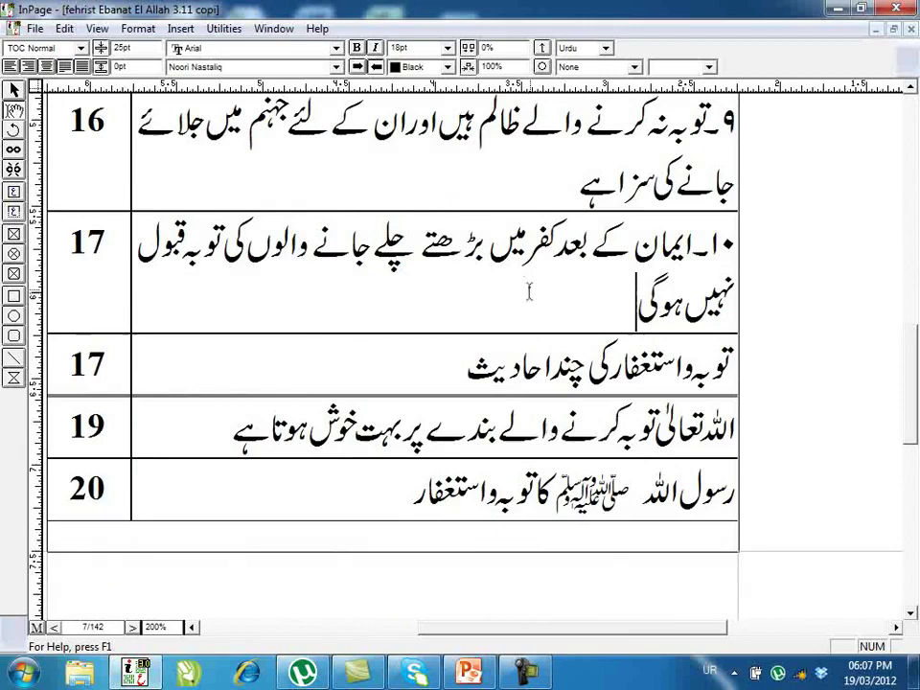
scroll(558, 332, "down", 3)
scroll(553, 191, "down", 10)
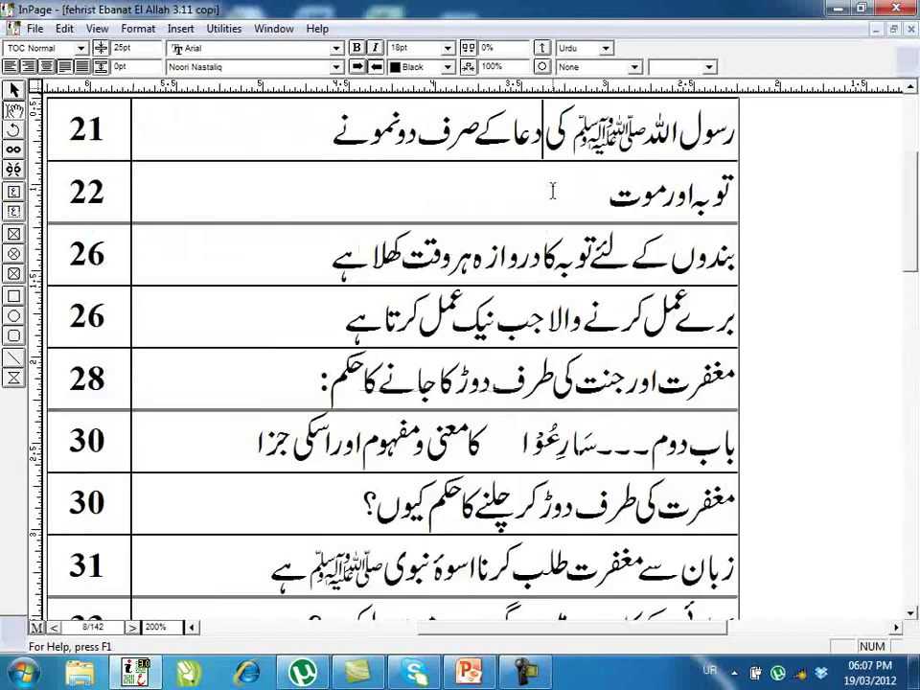
scroll(605, 307, "down", 9)
scroll(574, 322, "up", 5)
left_click(548, 496)
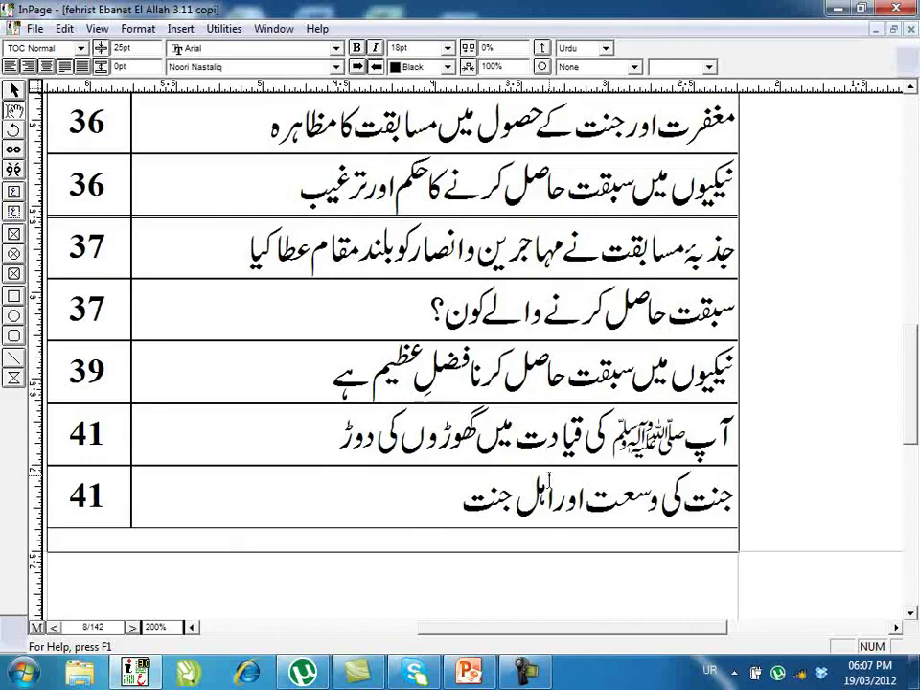